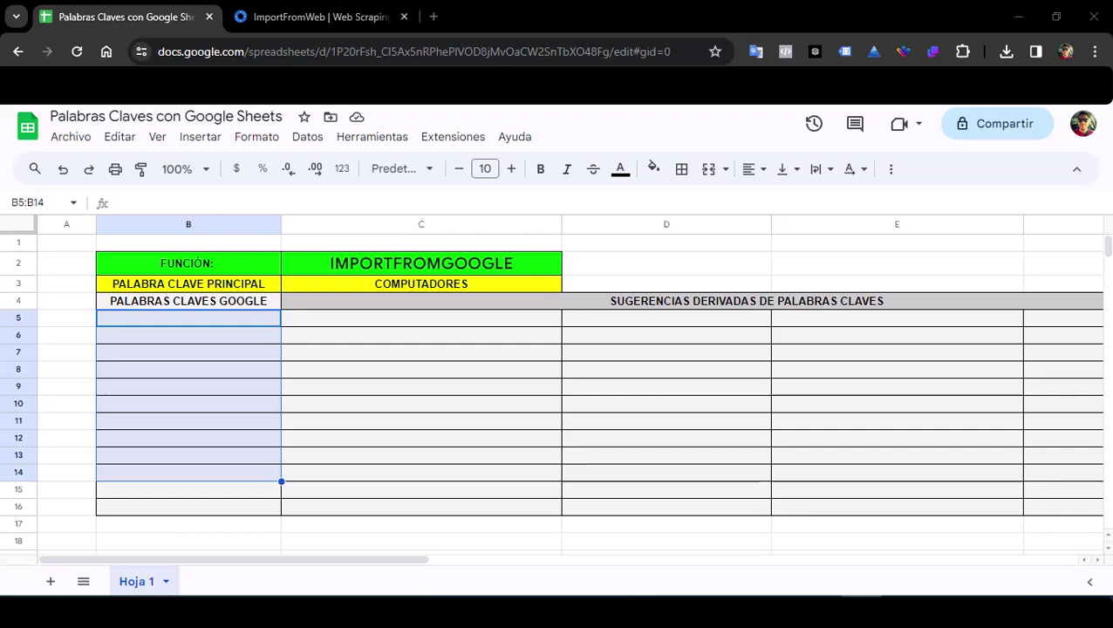
Open Google Sheets from the Google apps menu in a new tab, then start and close a blank spreadsheet.
{"action": "left_click", "coordinate": [434, 16]}
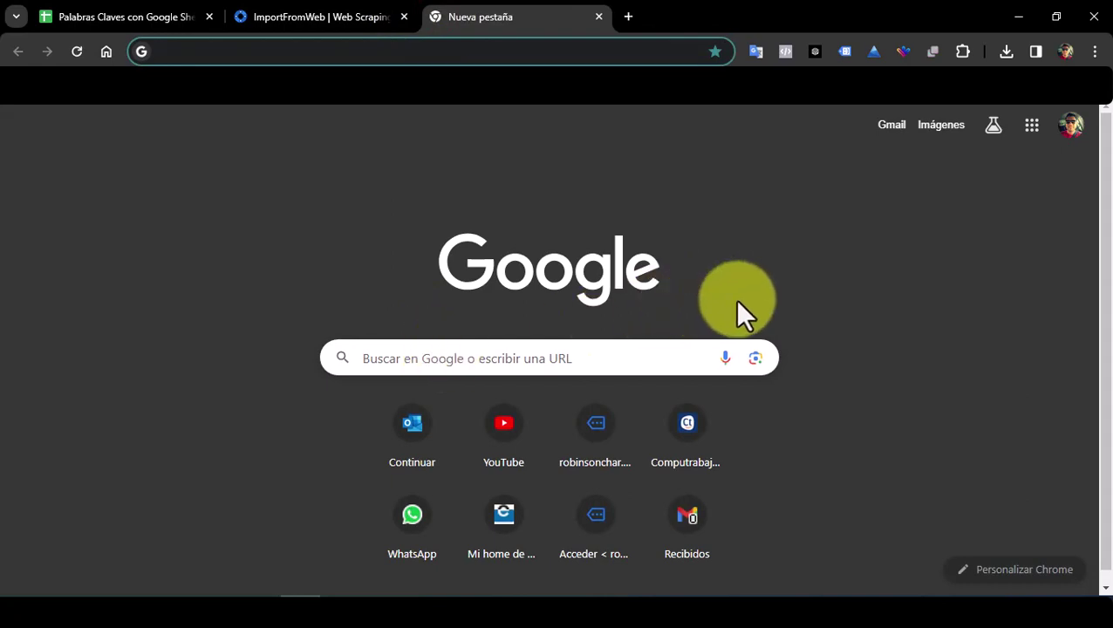
{"action": "left_click", "coordinate": [1032, 126]}
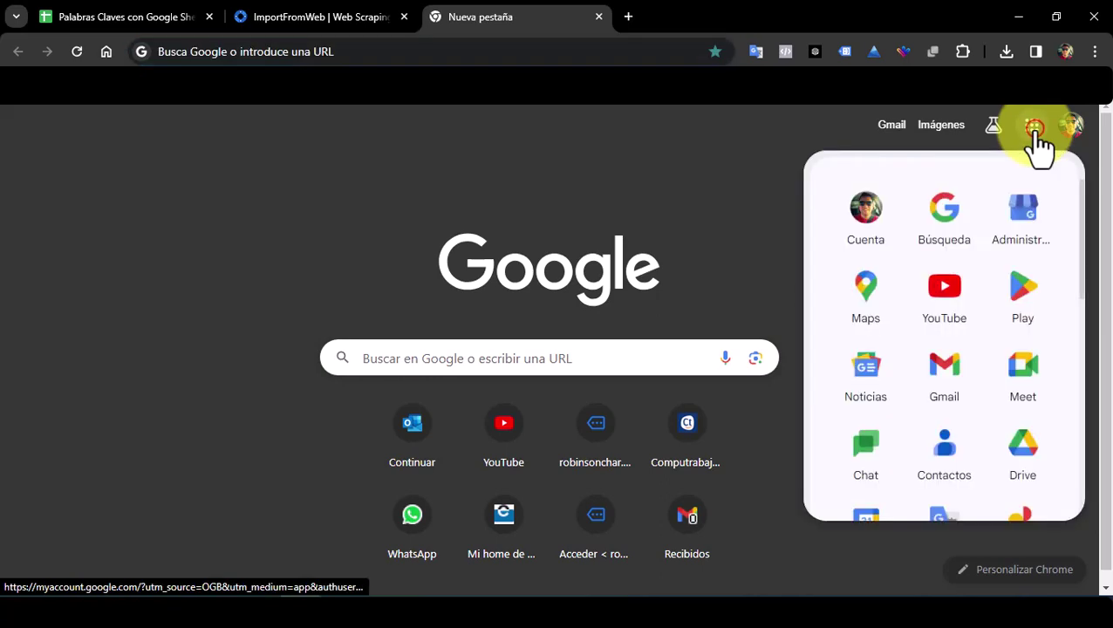
{"action": "scroll", "coordinate": [981, 391], "scroll_direction": "down", "scroll_amount": 1}
{"action": "scroll", "coordinate": [975, 391], "scroll_direction": "down", "scroll_amount": 2}
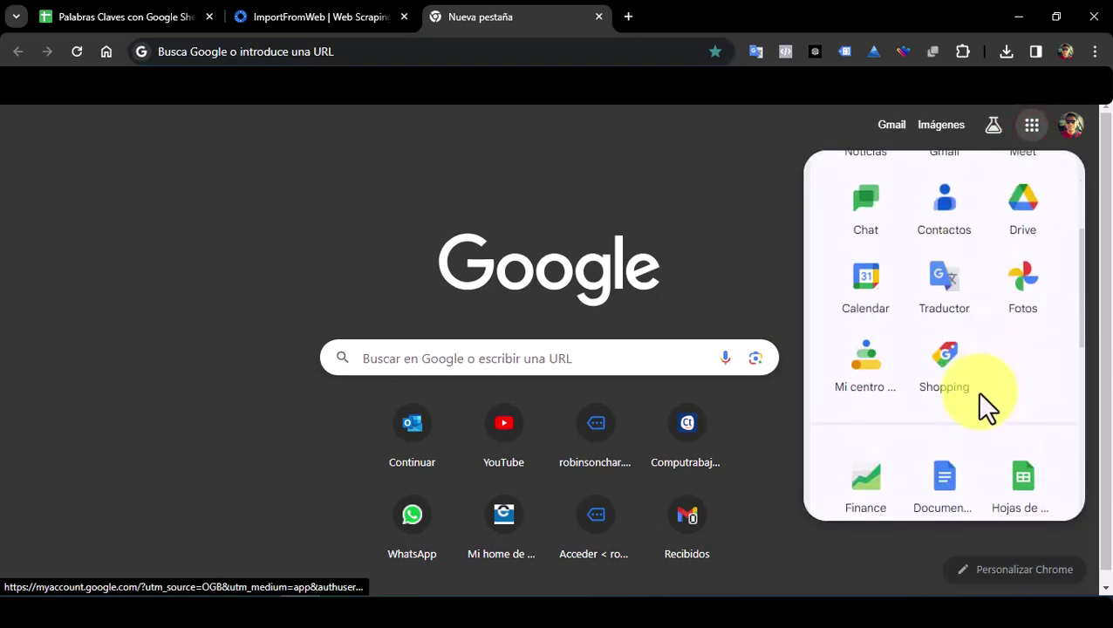
{"action": "scroll", "coordinate": [975, 390], "scroll_direction": "down", "scroll_amount": 1}
{"action": "left_click", "coordinate": [1027, 409]}
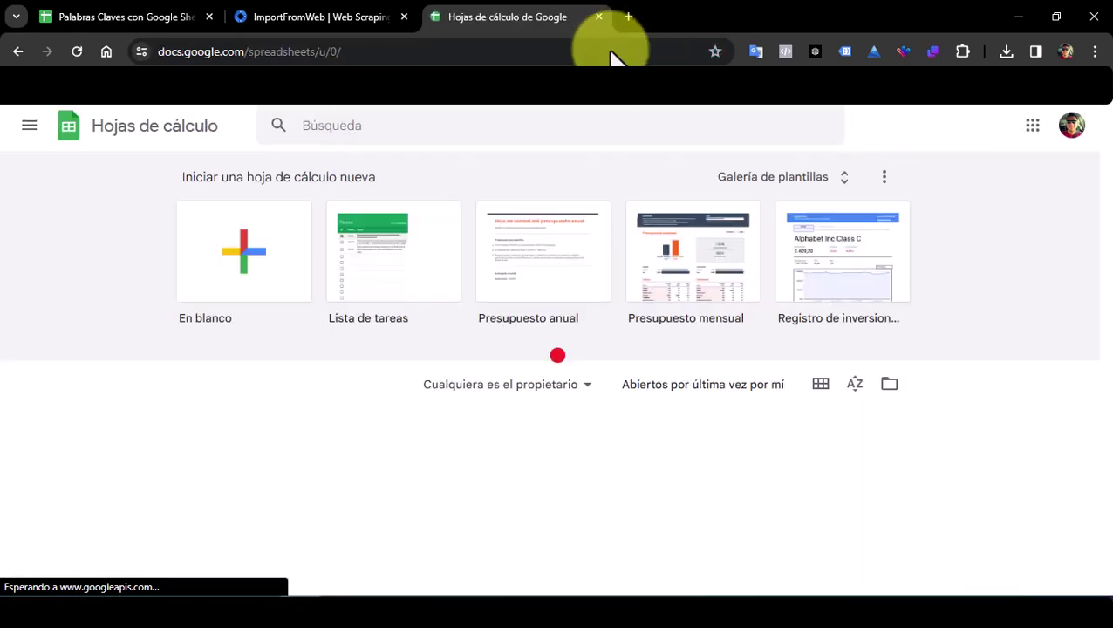
{"action": "left_click", "coordinate": [258, 274]}
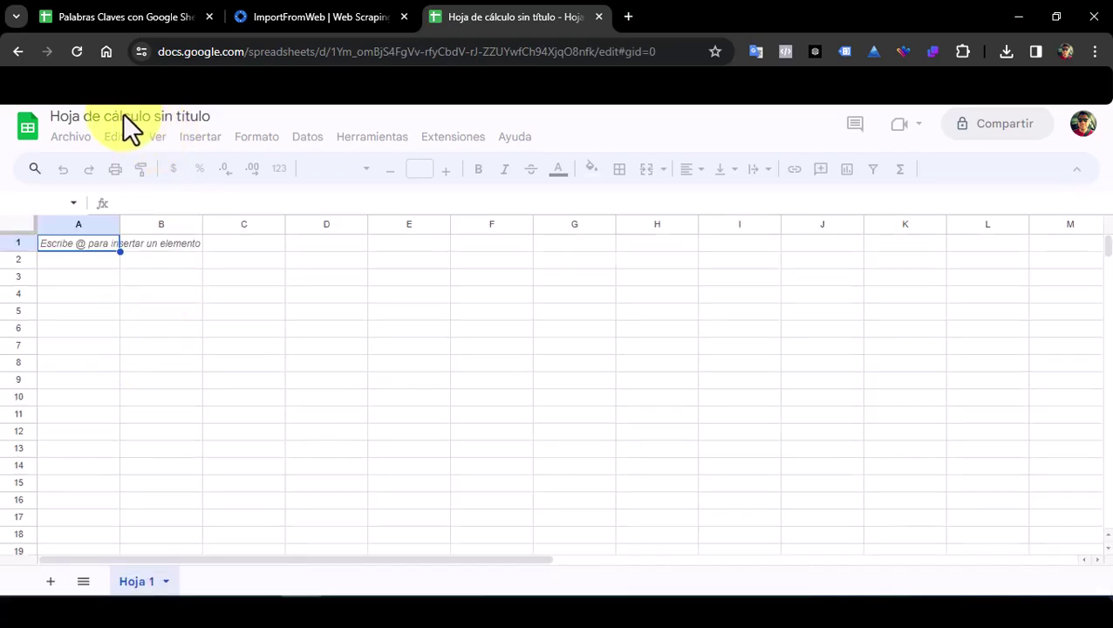
{"action": "left_click", "coordinate": [598, 17]}
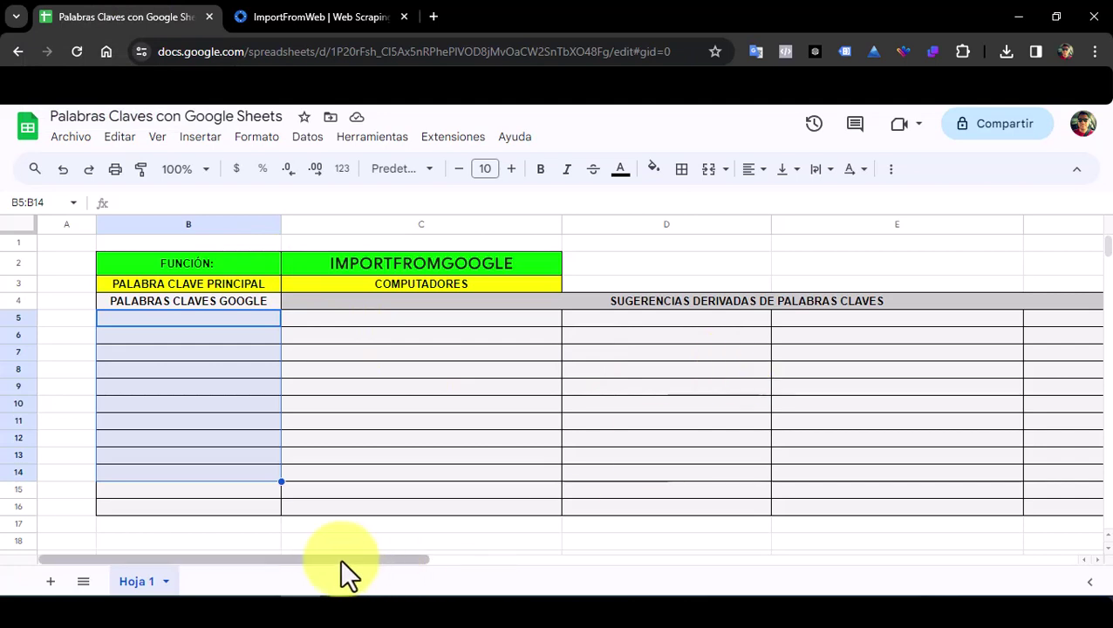
Review the keyword sheet cells B5, B2, B3, C3 (COMPUTADORES) and the PALABRAS CLAVES GOOGLE header.
{"action": "left_click", "coordinate": [179, 321]}
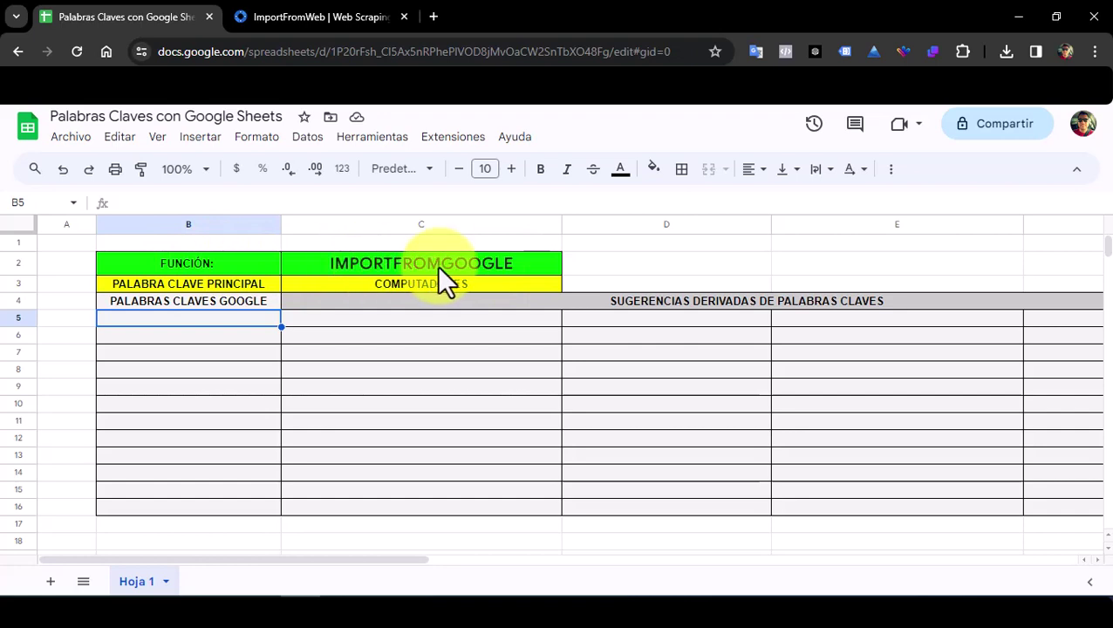
{"action": "left_click", "coordinate": [175, 261]}
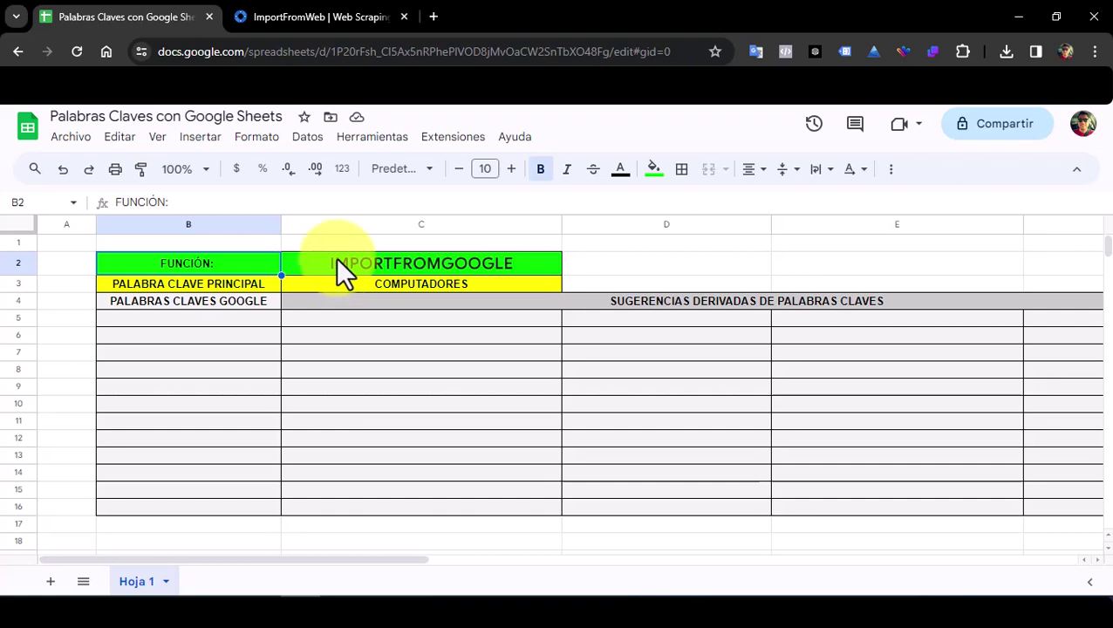
{"action": "left_click", "coordinate": [234, 285]}
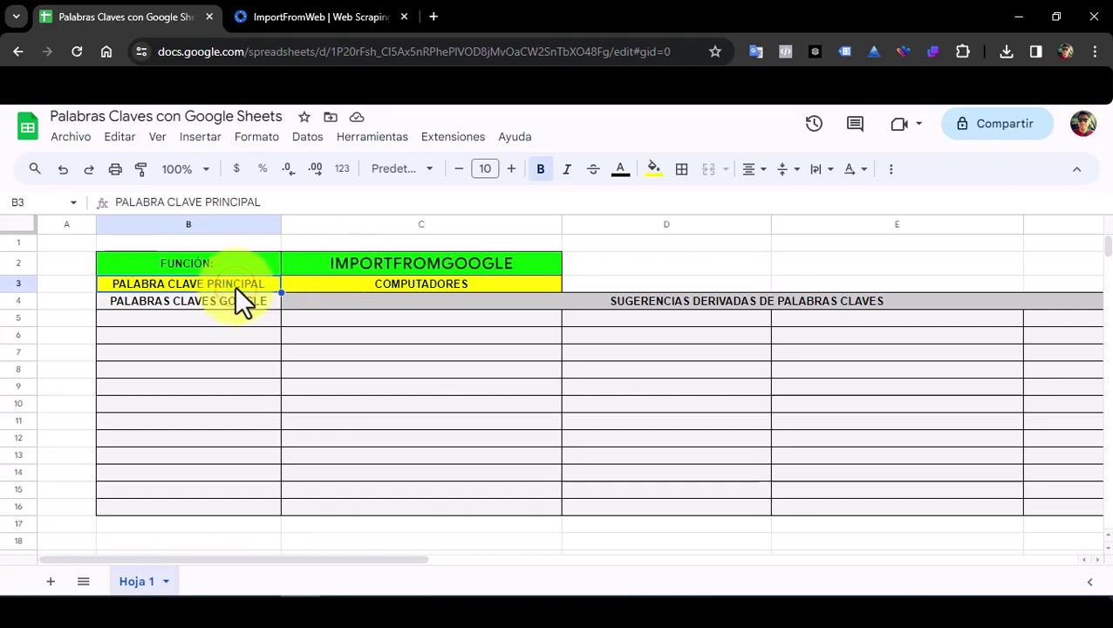
{"action": "left_click", "coordinate": [379, 282]}
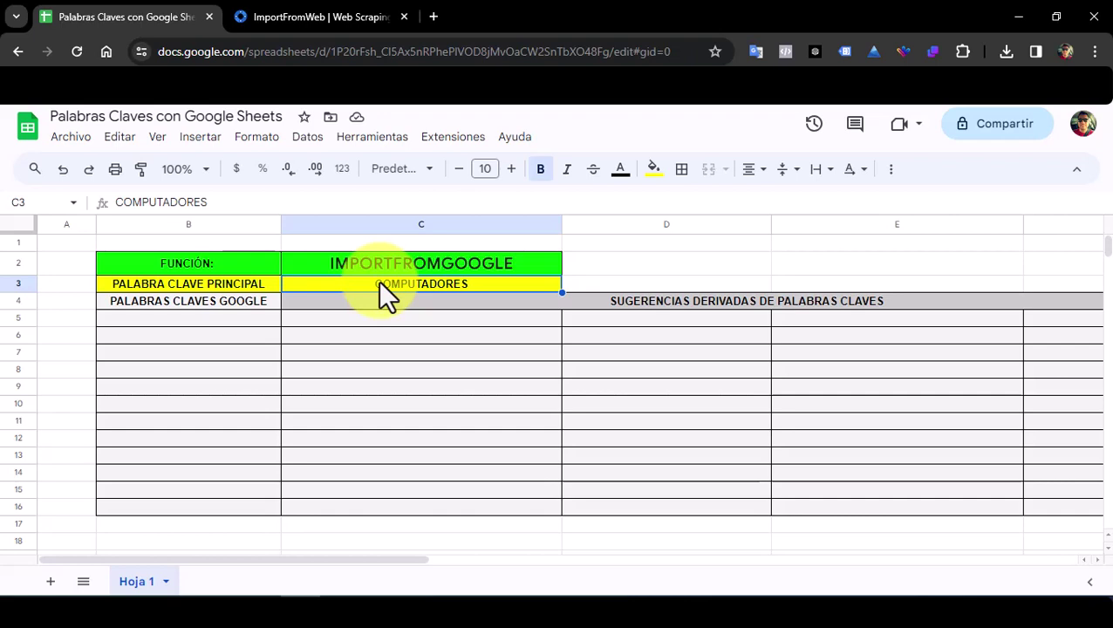
{"action": "left_click", "coordinate": [230, 299]}
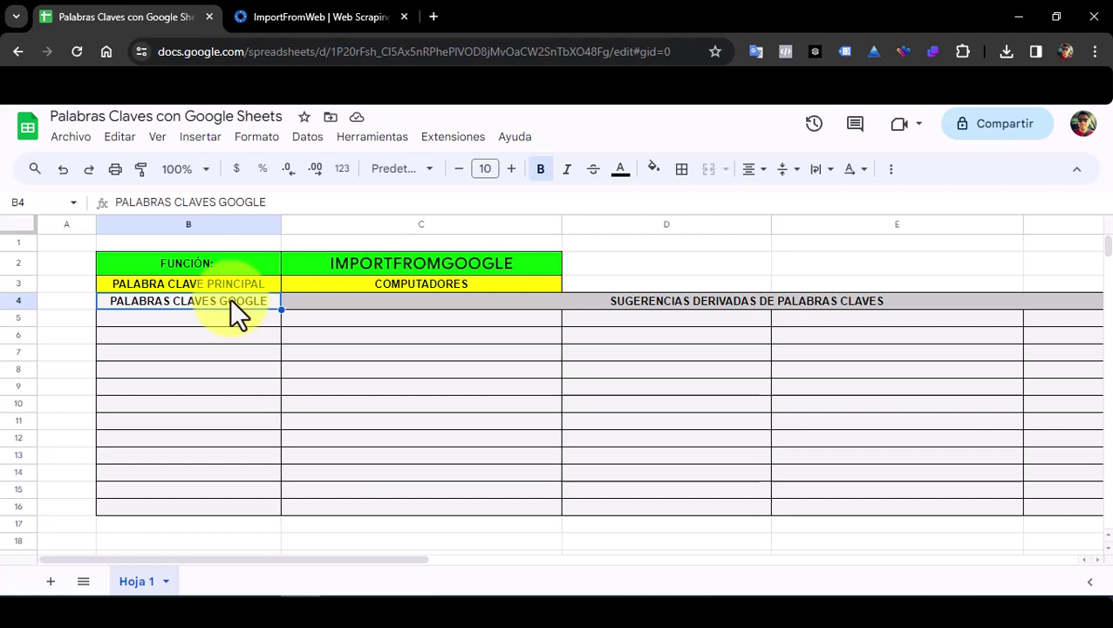
Search Google for 'COM' in a new tab and bring up the computadores related suggestions.
{"action": "left_click", "coordinate": [433, 17]}
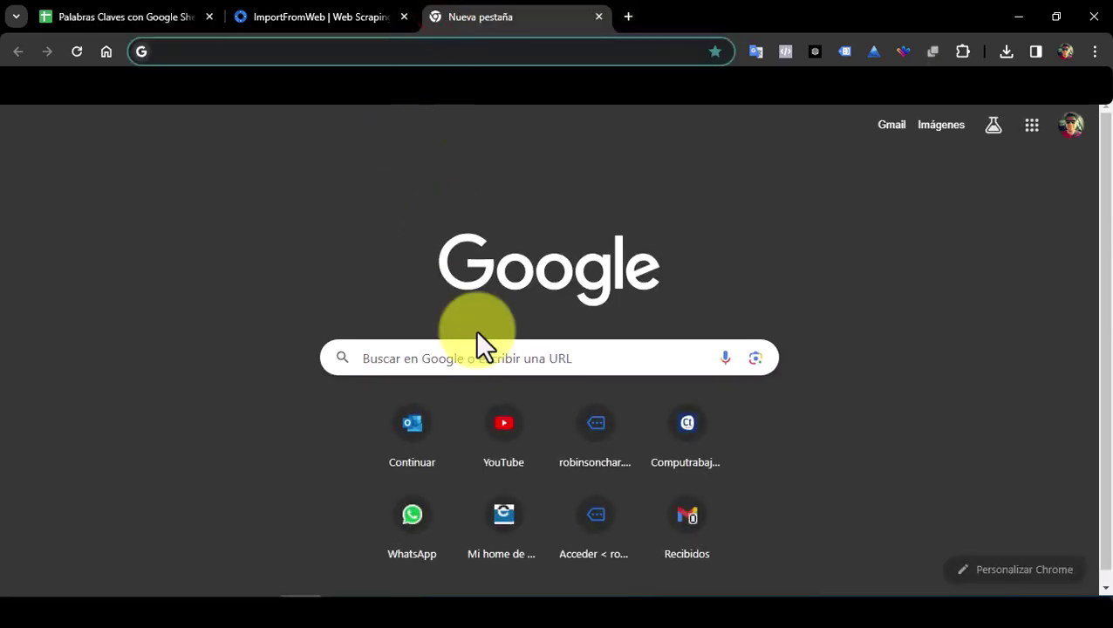
{"action": "left_click", "coordinate": [474, 359]}
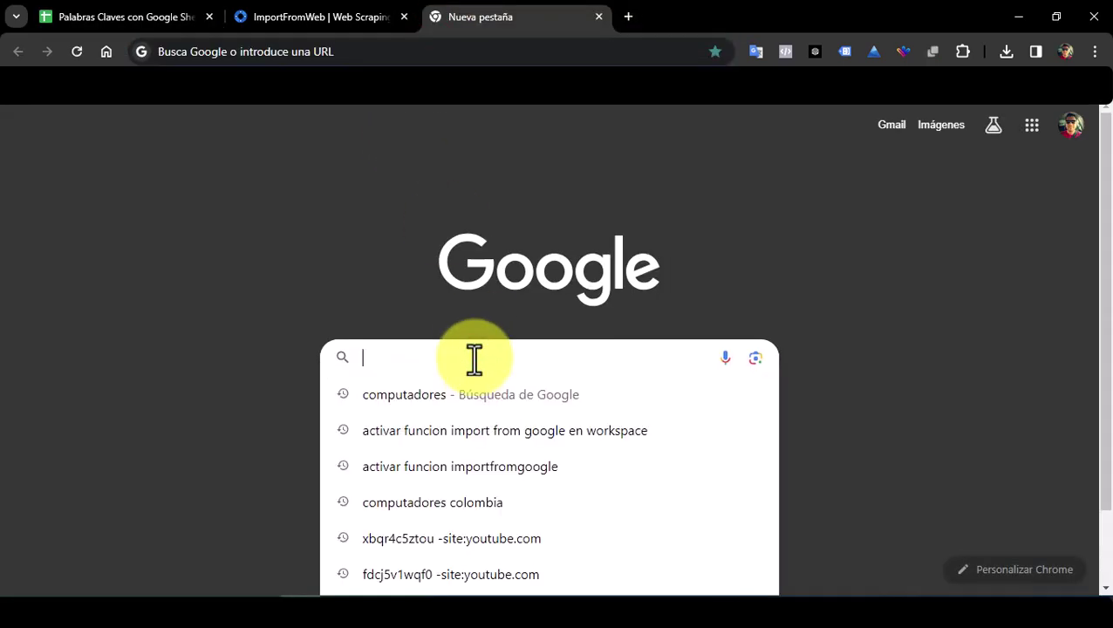
{"action": "type", "text": "C"}
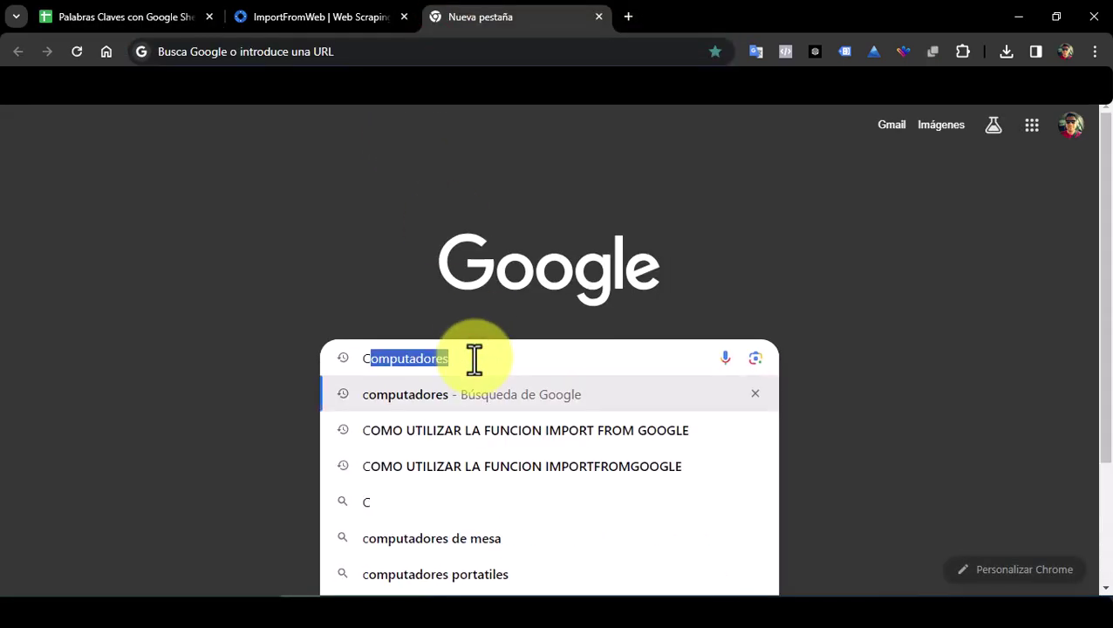
{"action": "type", "text": "OM"}
{"action": "key", "text": "Return"}
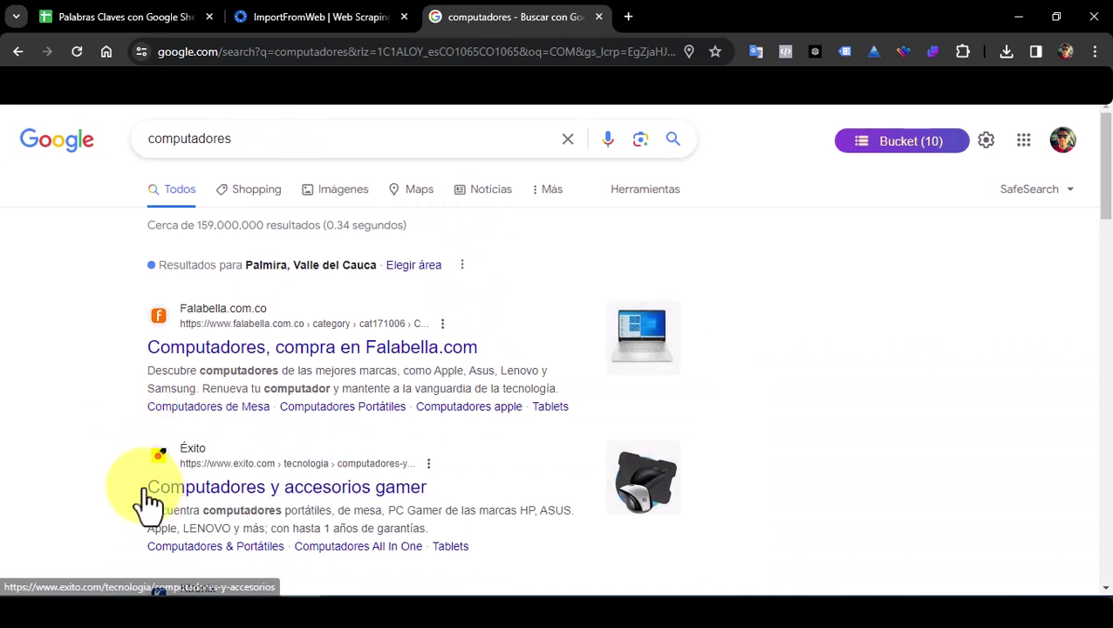
{"action": "scroll", "coordinate": [131, 497], "scroll_direction": "down", "scroll_amount": 2}
{"action": "scroll", "coordinate": [122, 481], "scroll_direction": "down", "scroll_amount": 1}
{"action": "scroll", "coordinate": [122, 481], "scroll_direction": "down", "scroll_amount": 4}
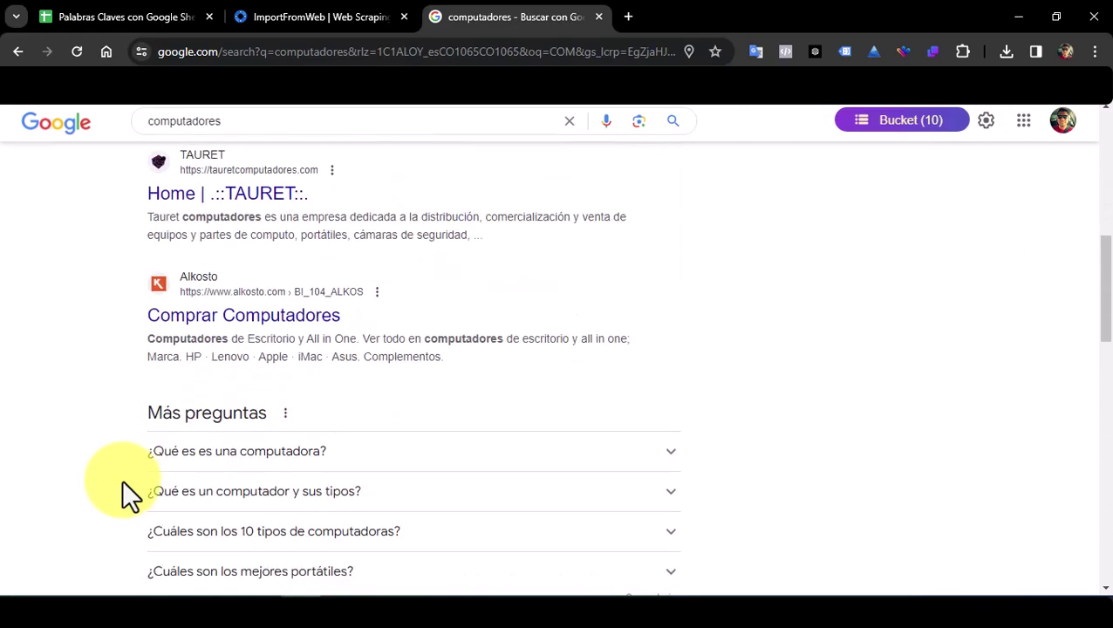
{"action": "scroll", "coordinate": [122, 480], "scroll_direction": "up", "scroll_amount": 7}
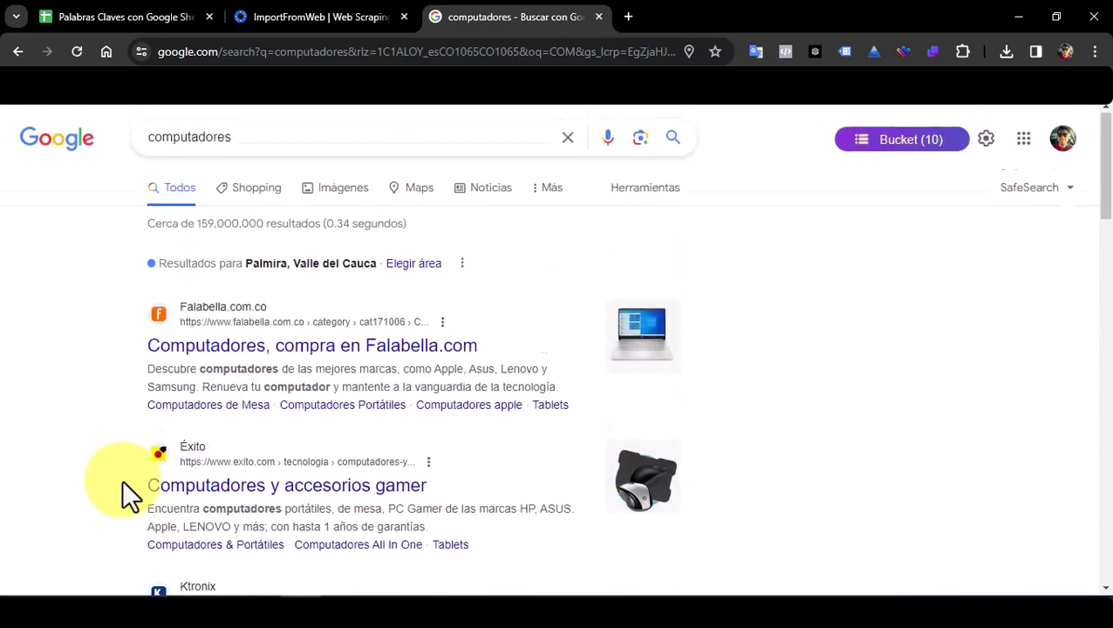
{"action": "left_click", "coordinate": [243, 141]}
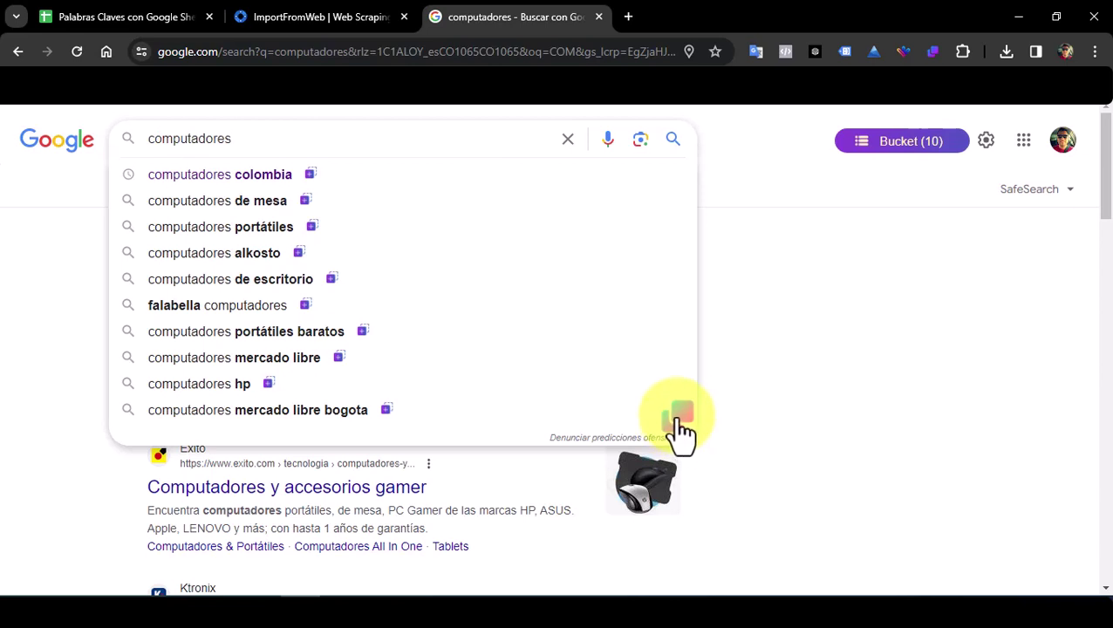
Refill the emptied keyword bucket with the ten computadores suggestions and copy them to the clipboard.
{"action": "left_click", "coordinate": [678, 416]}
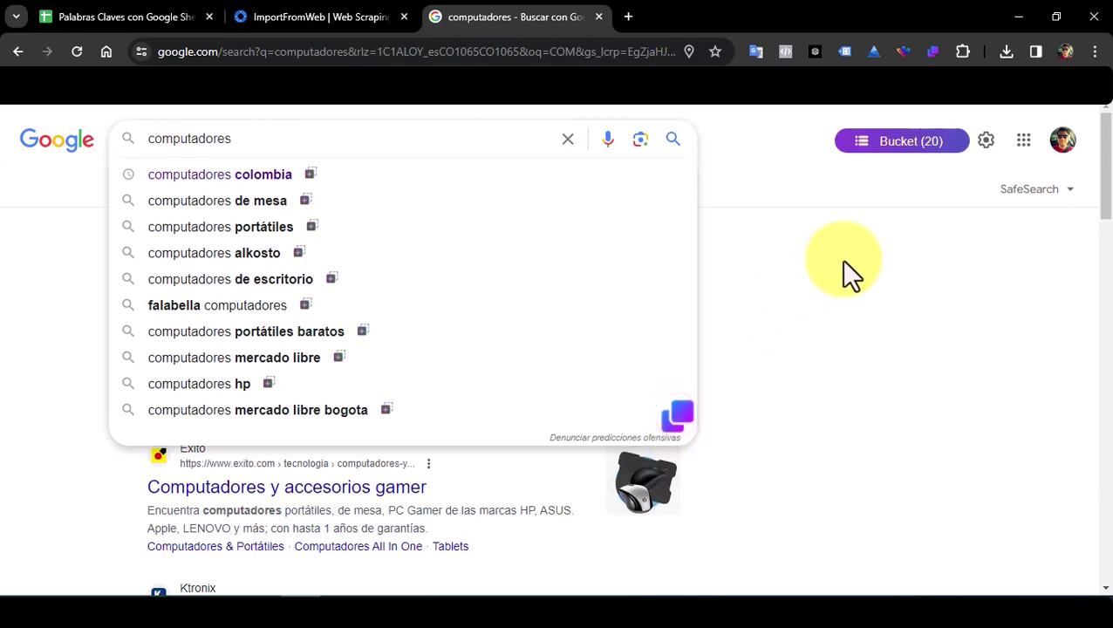
{"action": "mouse_move", "coordinate": [901, 141]}
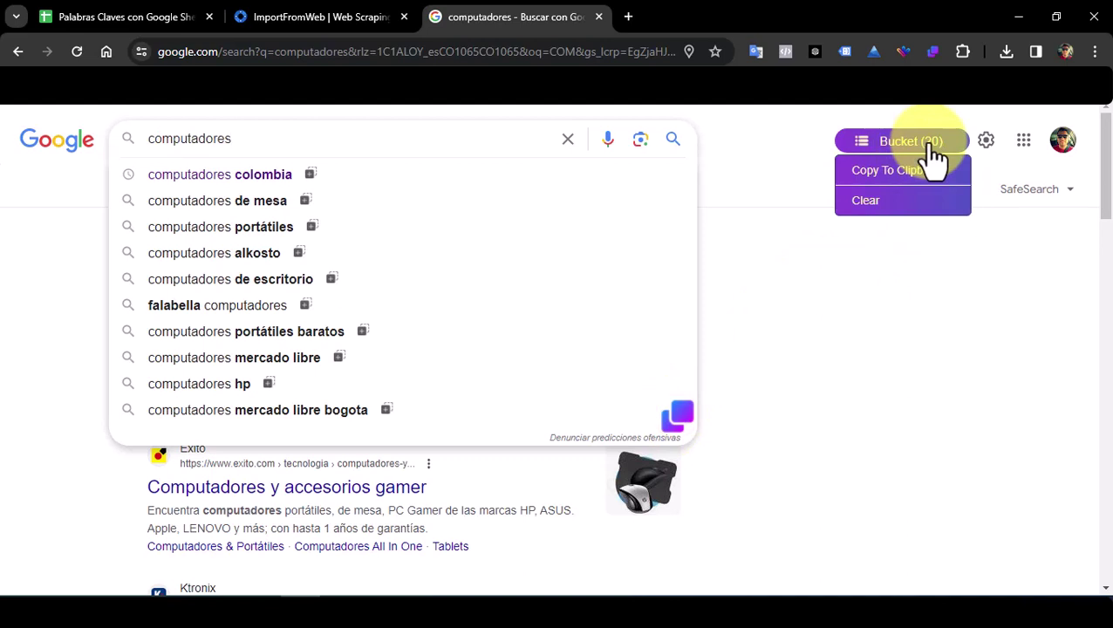
{"action": "left_click", "coordinate": [868, 202]}
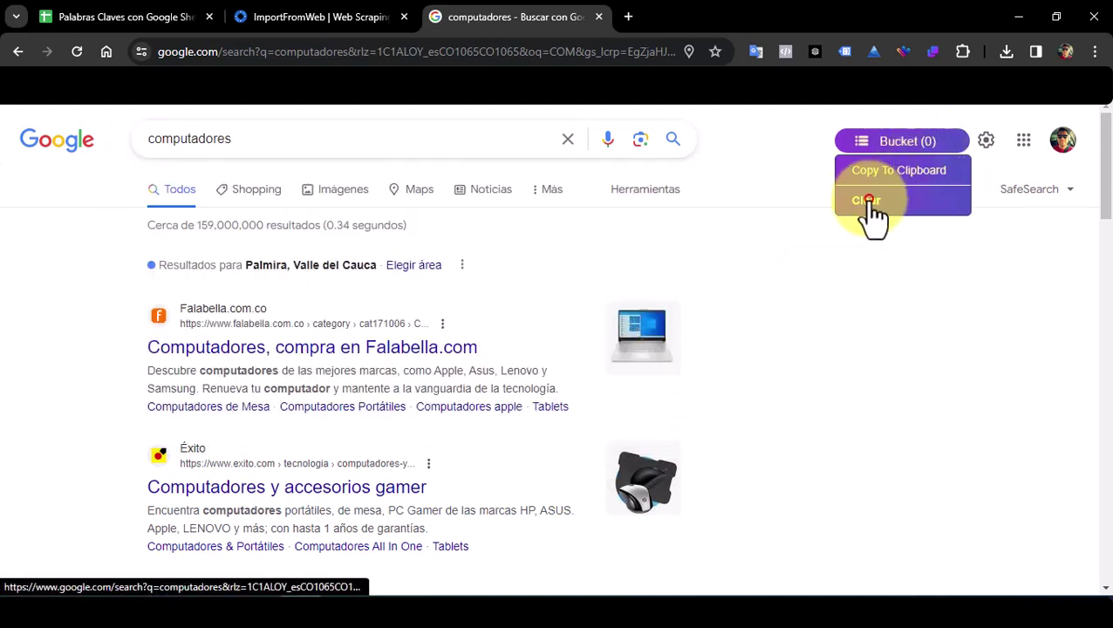
{"action": "left_click", "coordinate": [248, 139]}
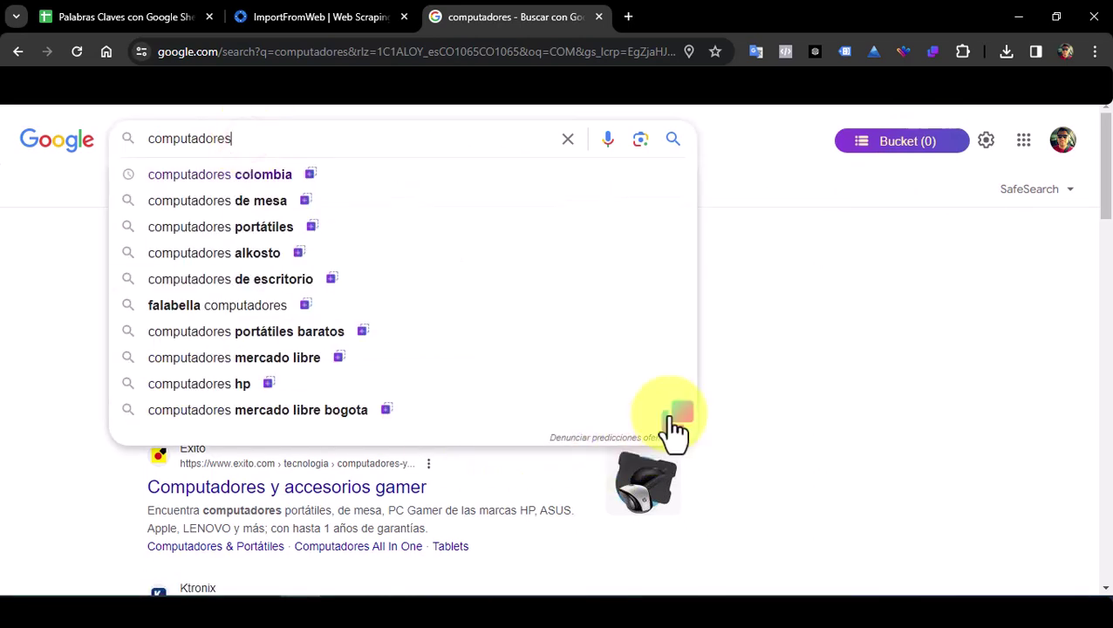
{"action": "left_click", "coordinate": [680, 426]}
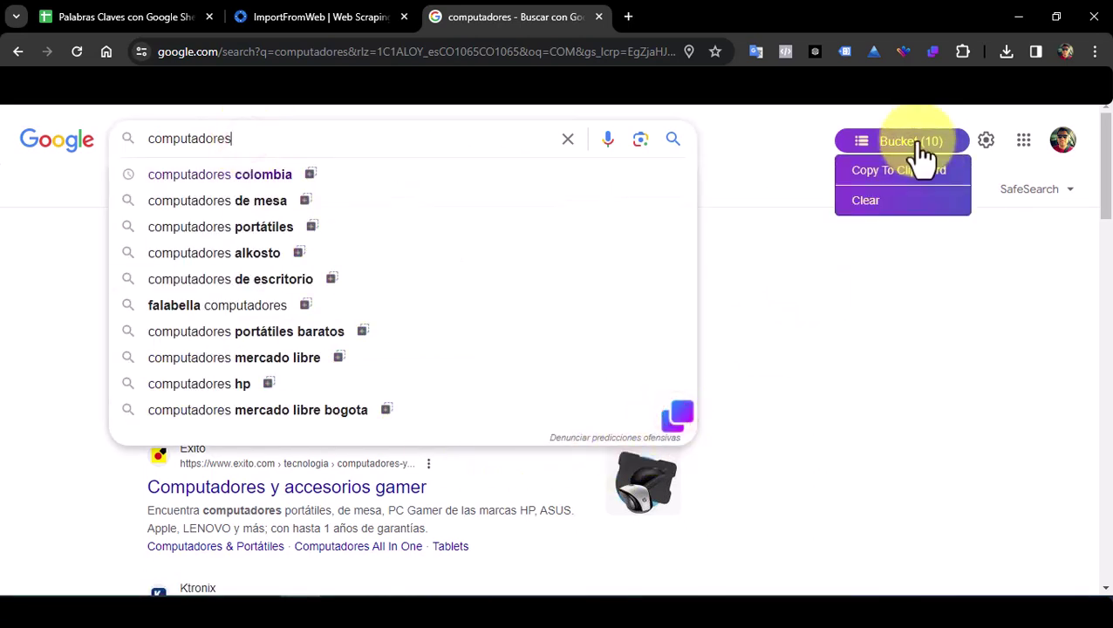
{"action": "left_click", "coordinate": [917, 176]}
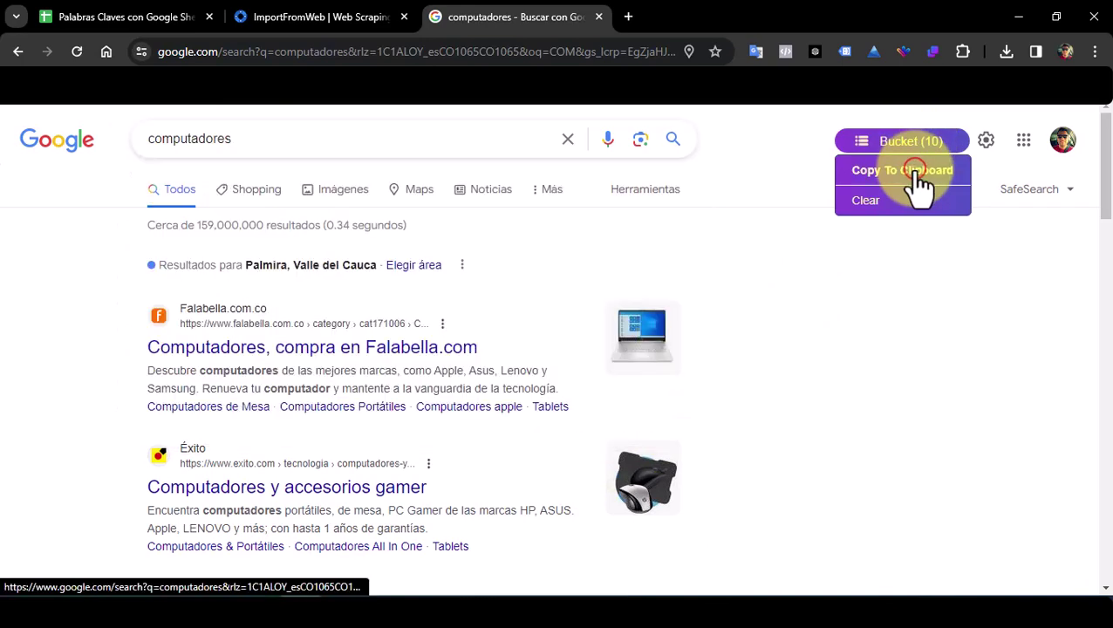
{"action": "left_click", "coordinate": [134, 12]}
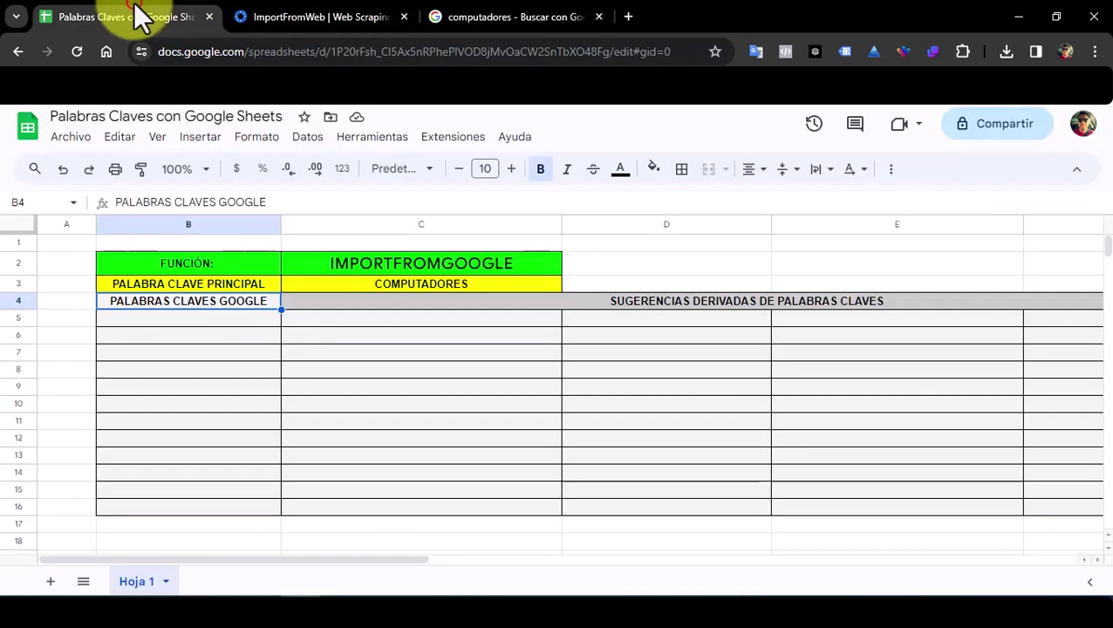
Paste the ten suggestions into B5:B14, comparing them against the search results tab.
{"action": "left_click", "coordinate": [157, 317]}
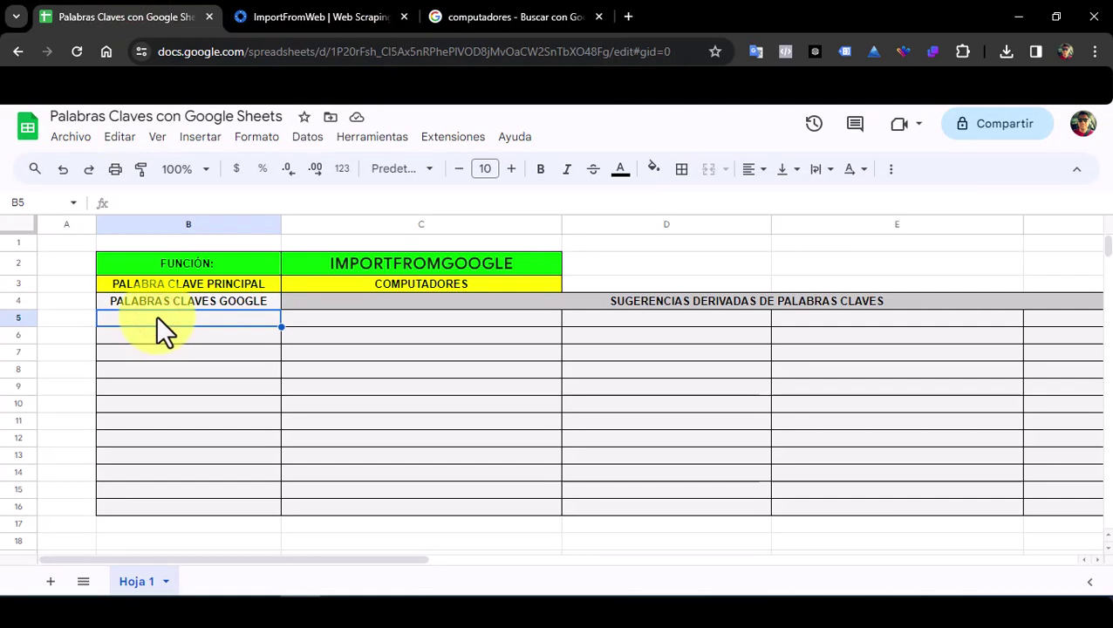
{"action": "type", "text": "computadores colombia computadores de mesa computadores portátiles computadores alkosto computadores de escritorio falabella computadores computadores portátiles baratos computadores mercado libre computadores hp computadores mercado libre bogota"}
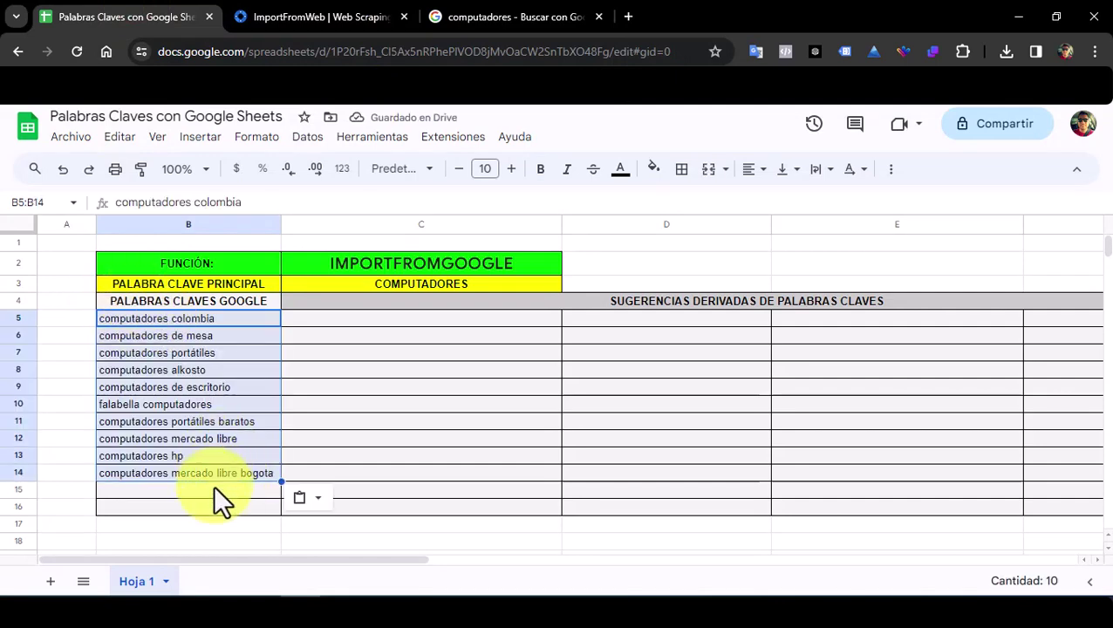
{"action": "left_click", "coordinate": [497, 16]}
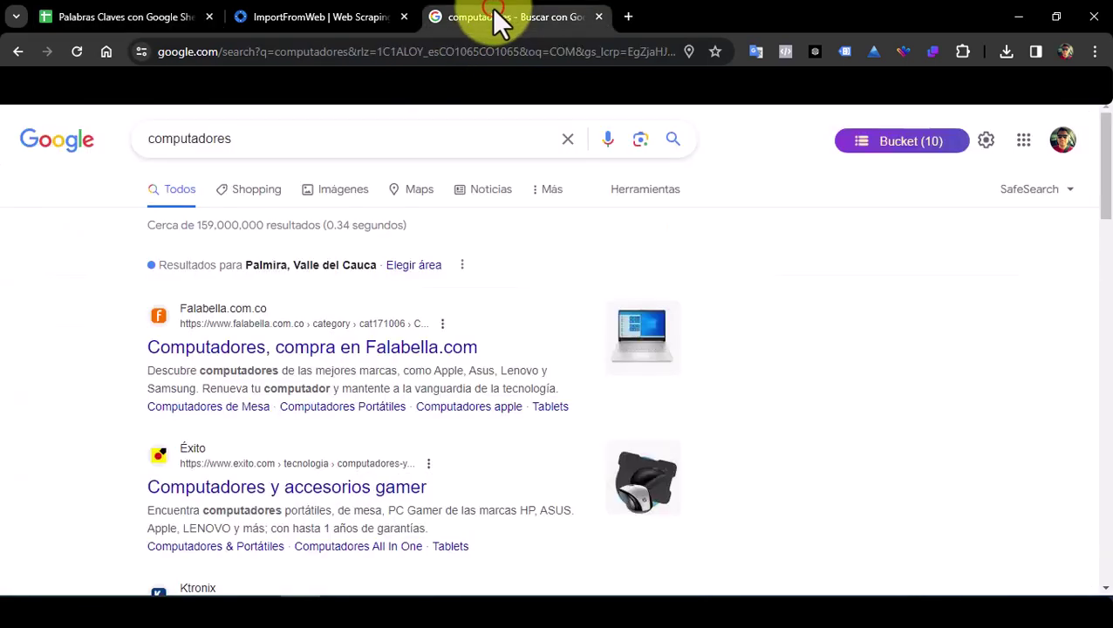
{"action": "left_click", "coordinate": [239, 139]}
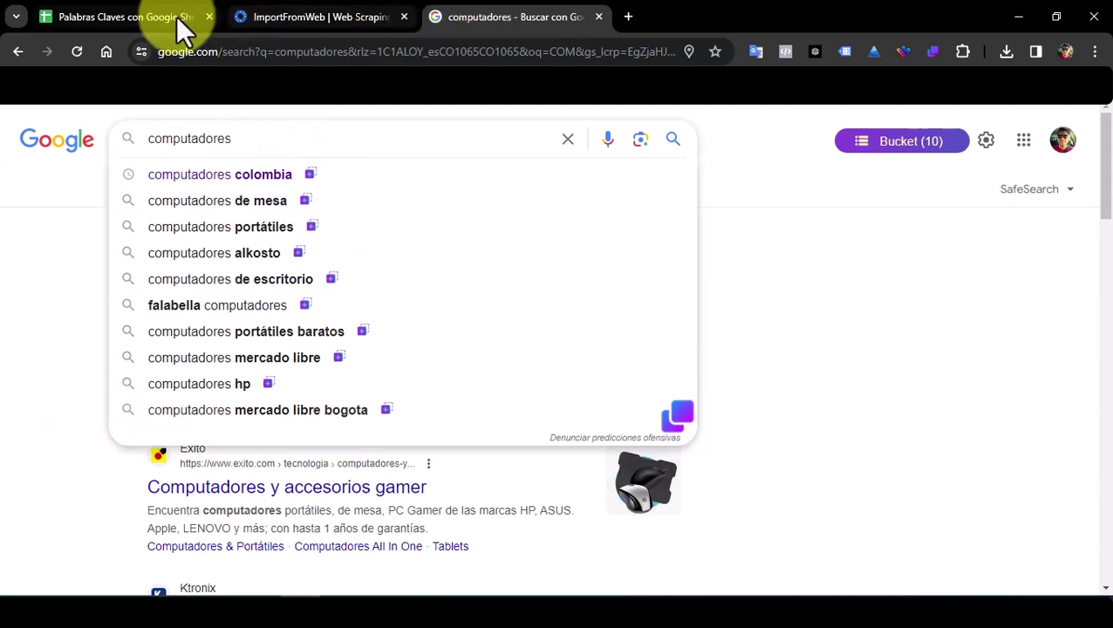
{"action": "left_click", "coordinate": [132, 16]}
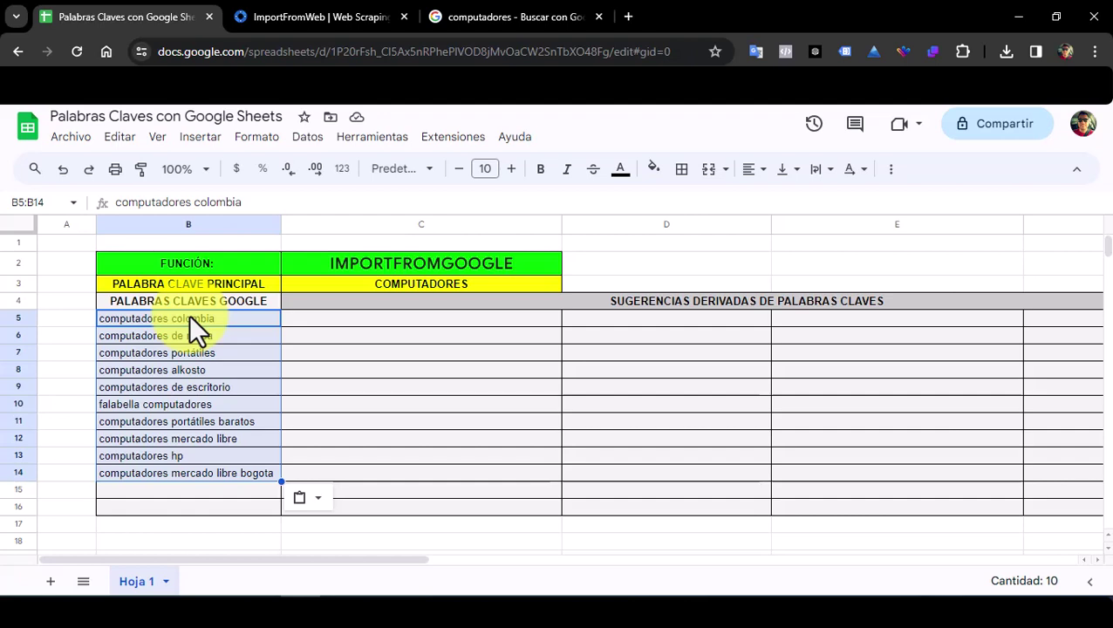
{"action": "left_click", "coordinate": [490, 13]}
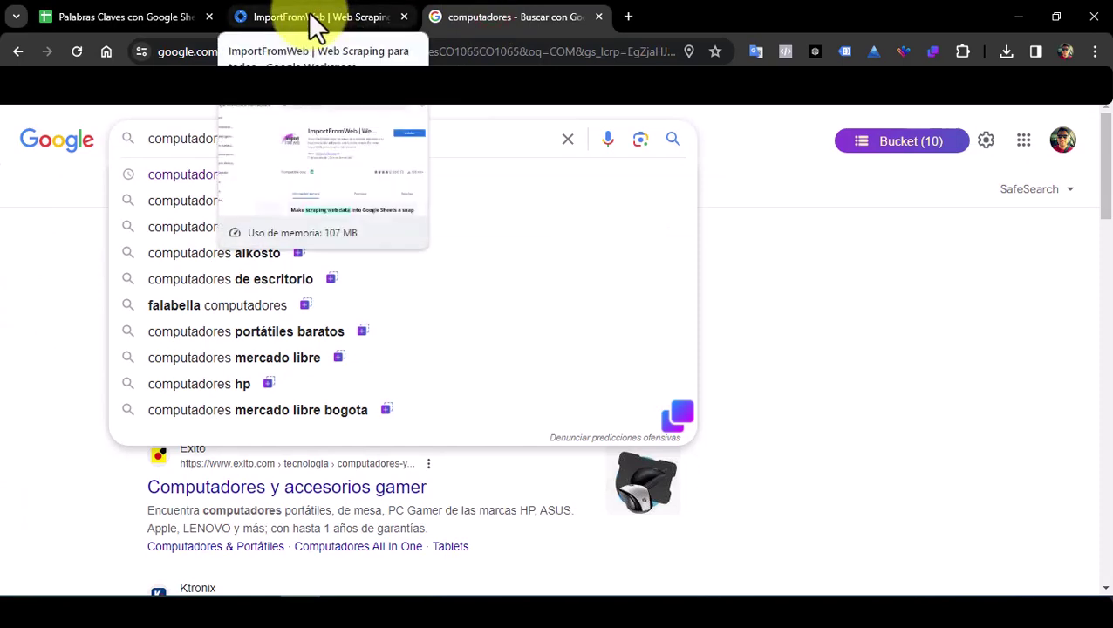
{"action": "left_click", "coordinate": [139, 17]}
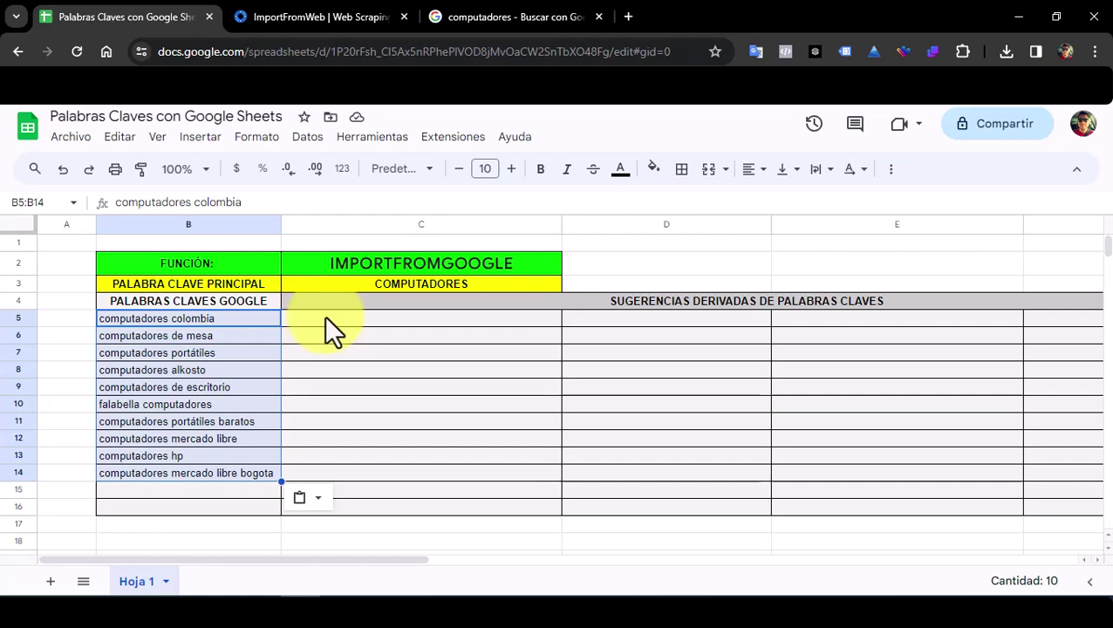
Enter =IMPORTFROMGOOGLE(C3,"SUGGESTIONS") in cell C5 using the function autocomplete.
{"action": "left_click", "coordinate": [325, 315]}
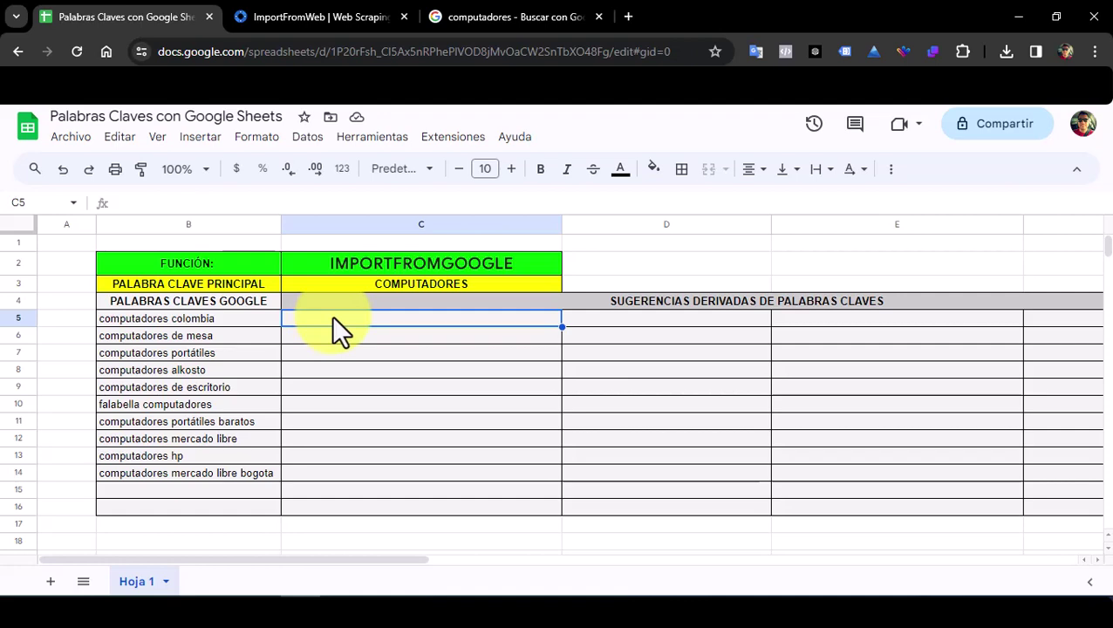
{"action": "left_click", "coordinate": [221, 203]}
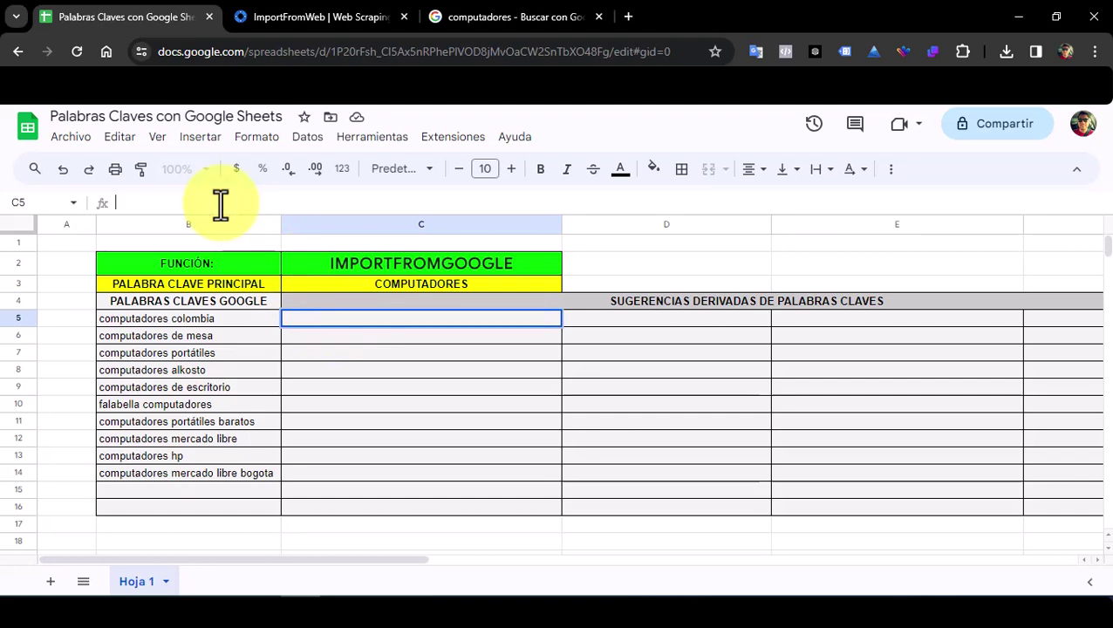
{"action": "type", "text": "="}
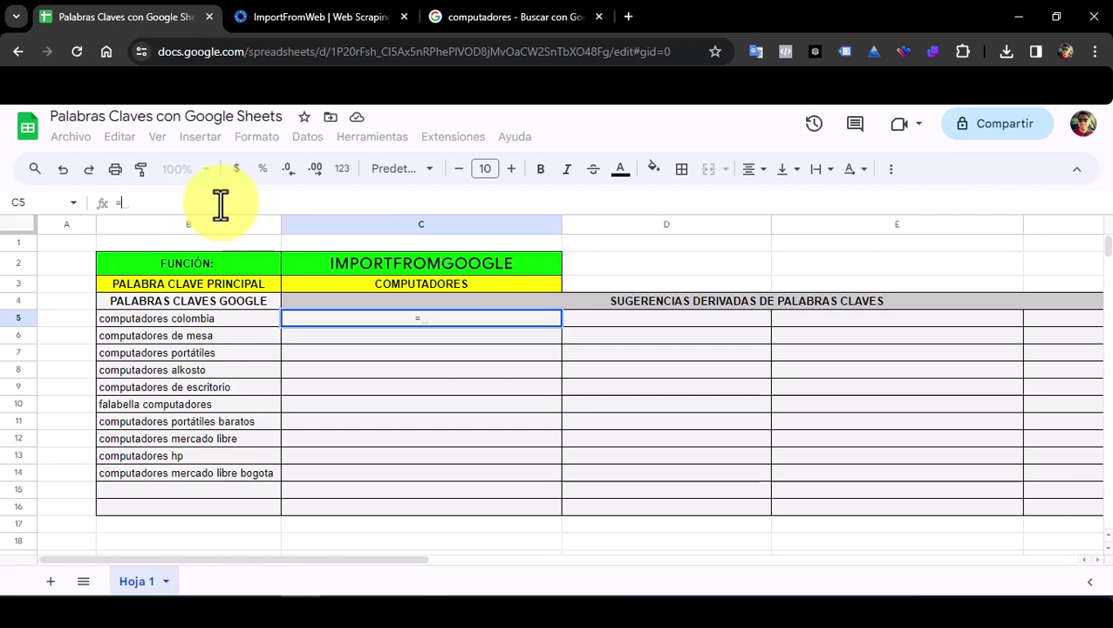
{"action": "type", "text": "IMPOR"}
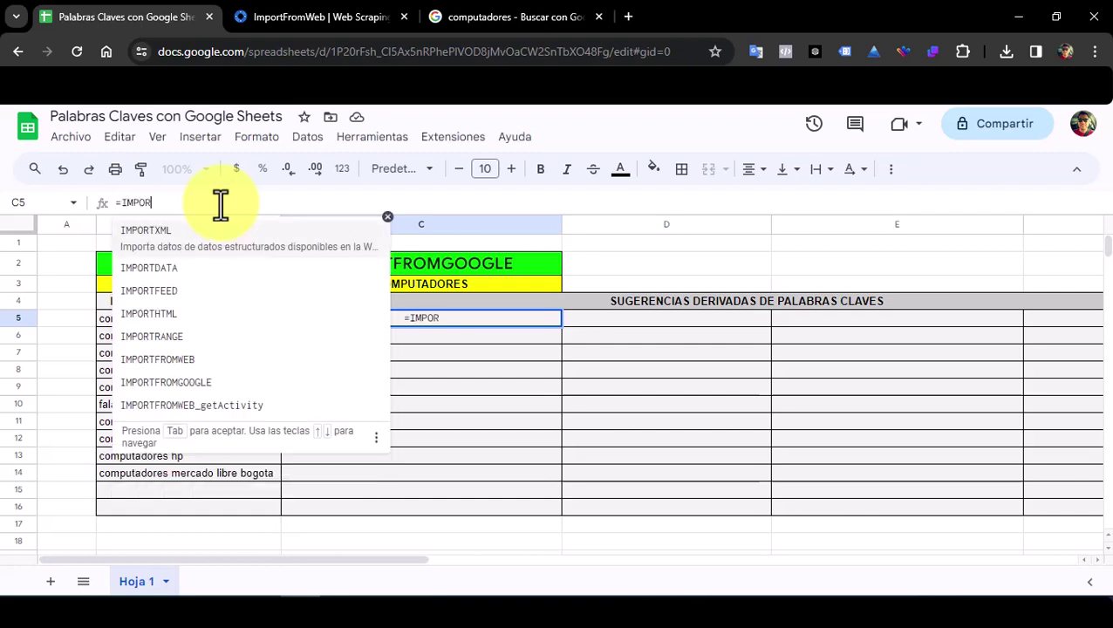
{"action": "type", "text": "TFRO"}
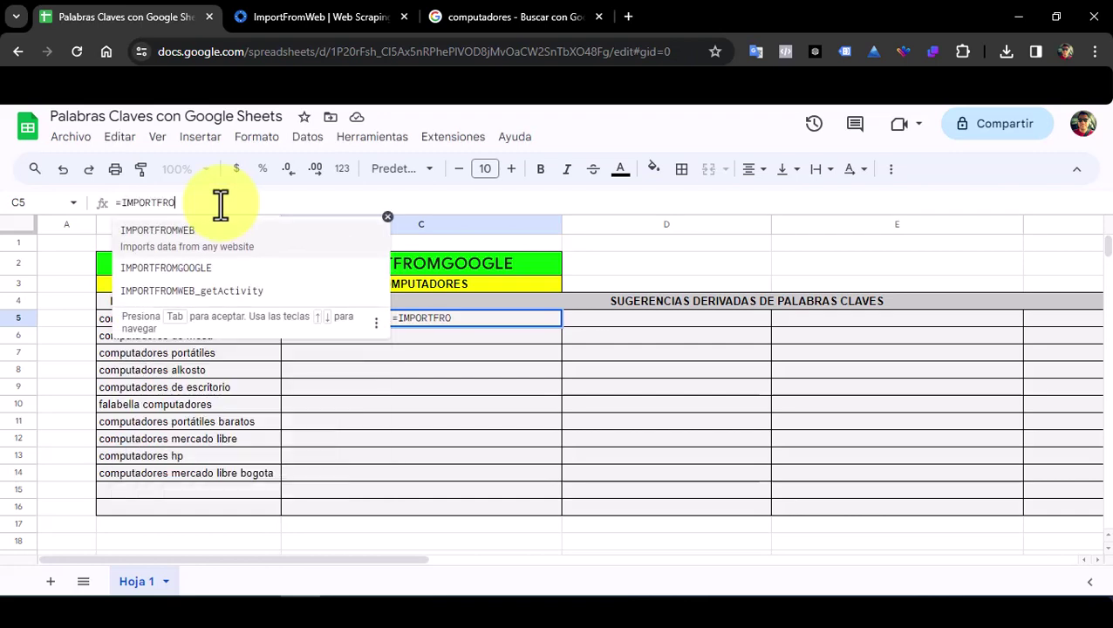
{"action": "left_click", "coordinate": [174, 277]}
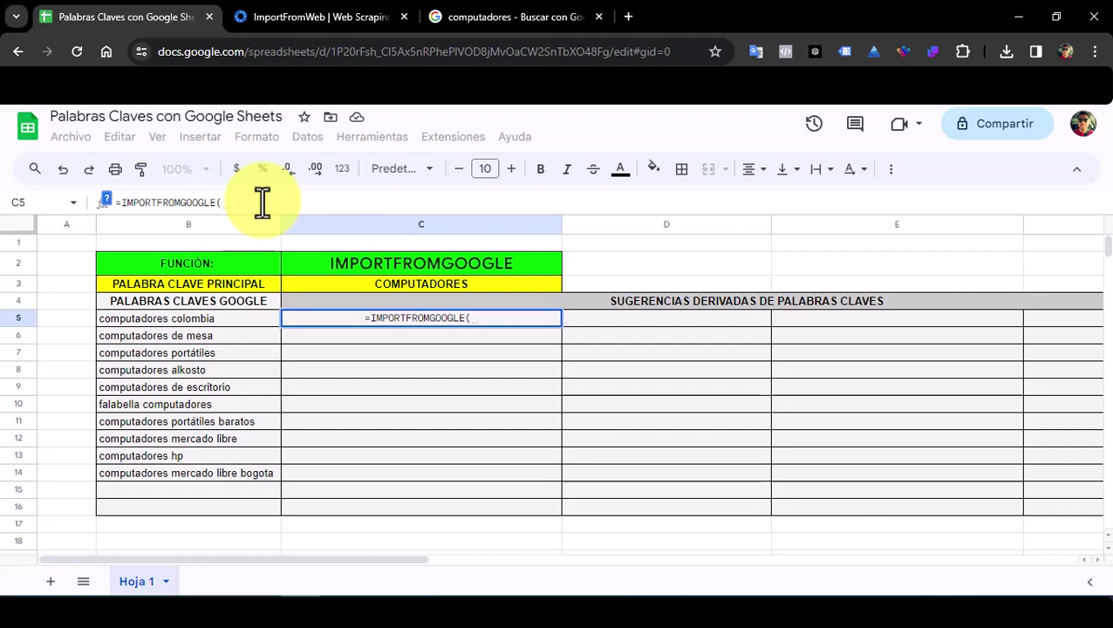
{"action": "left_click", "coordinate": [398, 282]}
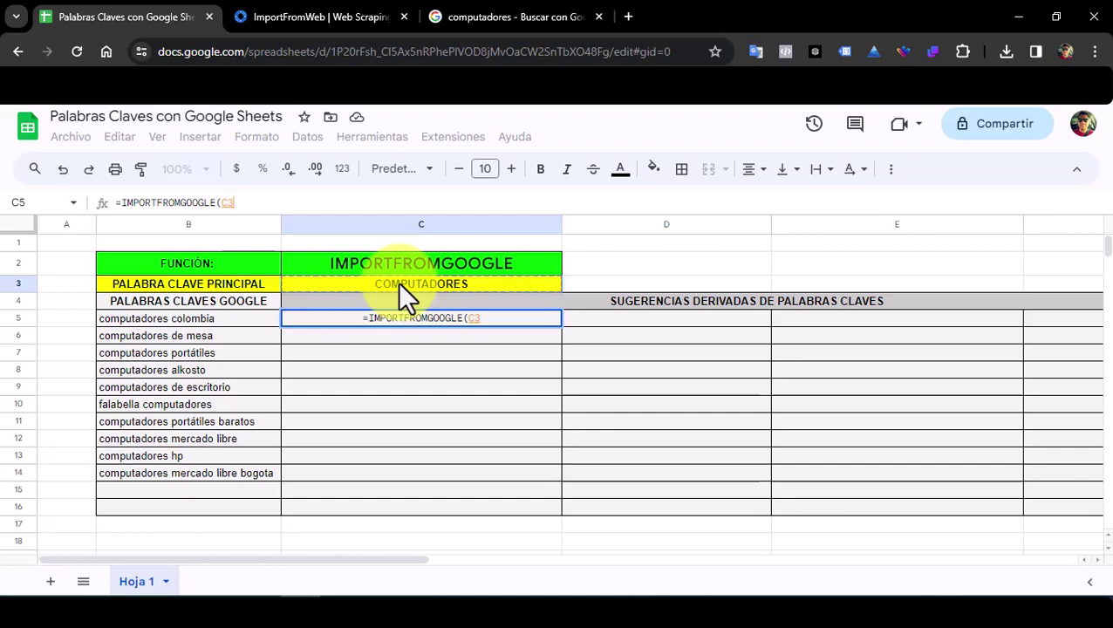
{"action": "type", "text": ","}
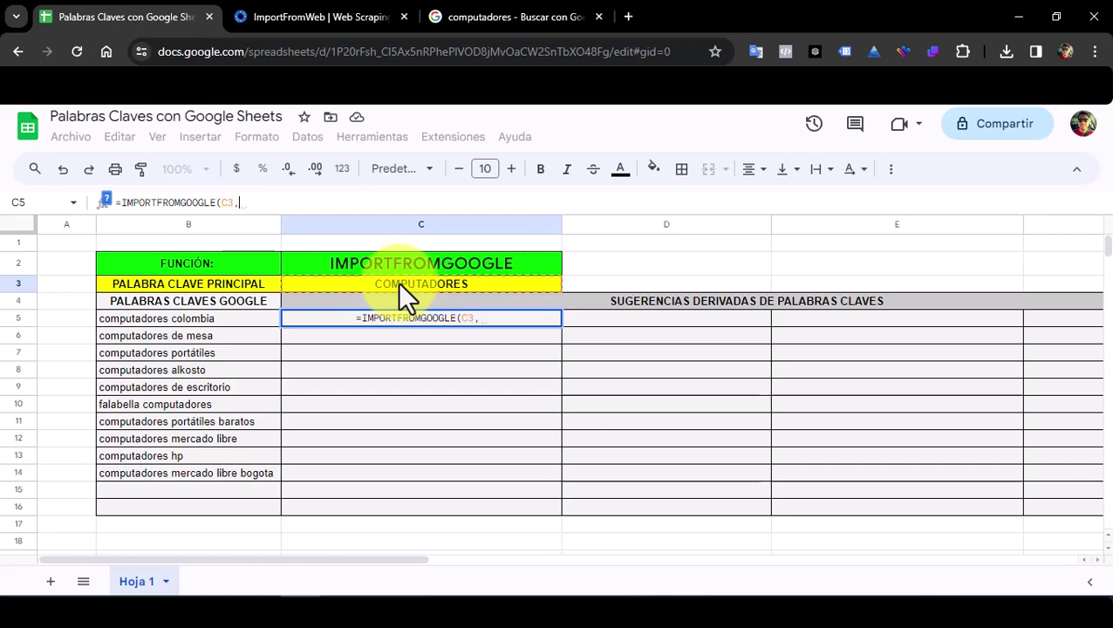
{"action": "type", "text": "\""}
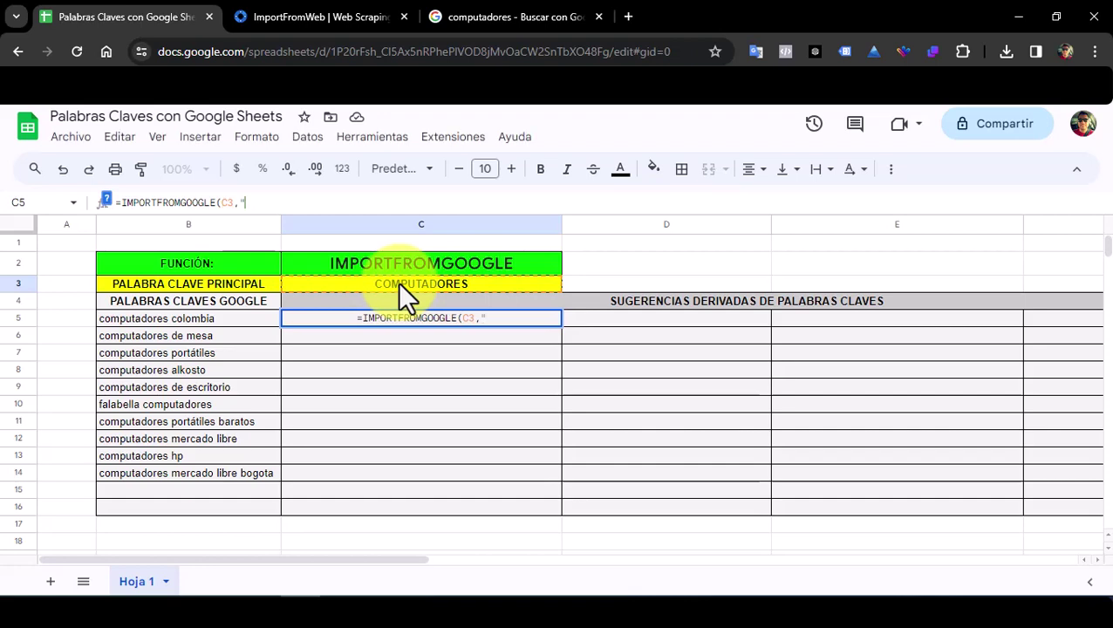
{"action": "type", "text": "S"}
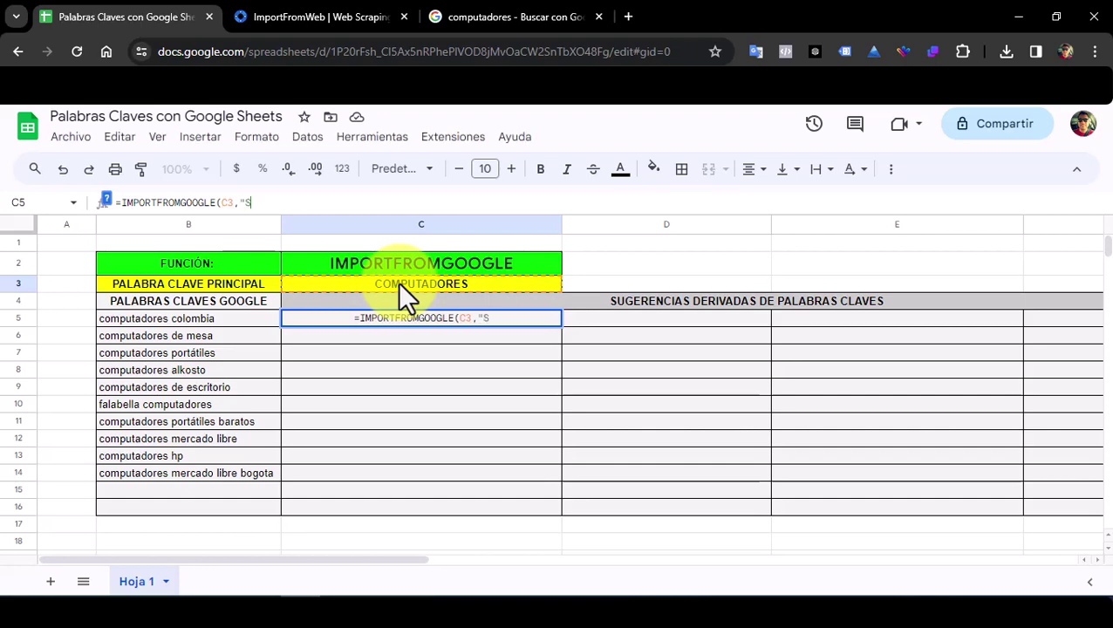
{"action": "type", "text": "UGGEST"}
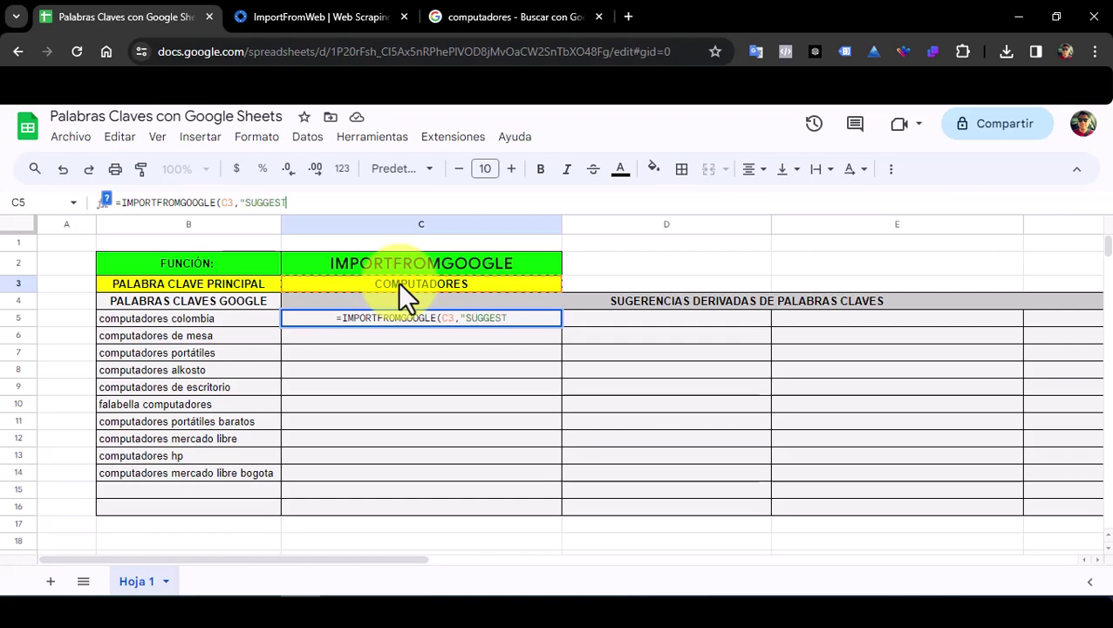
{"action": "type", "text": "IONS"}
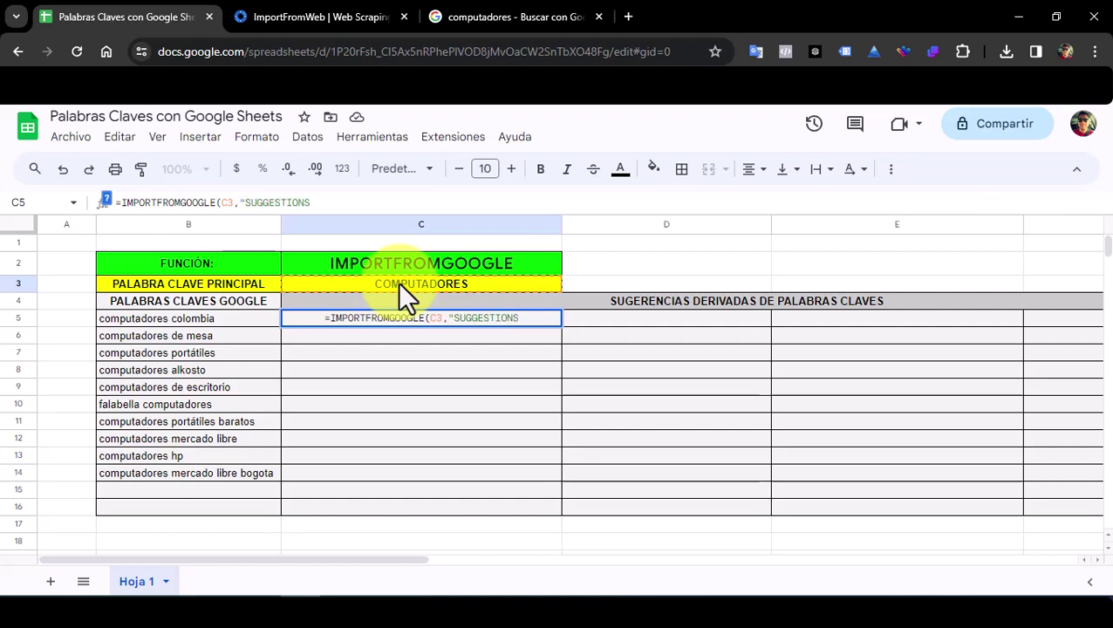
{"action": "type", "text": "\""}
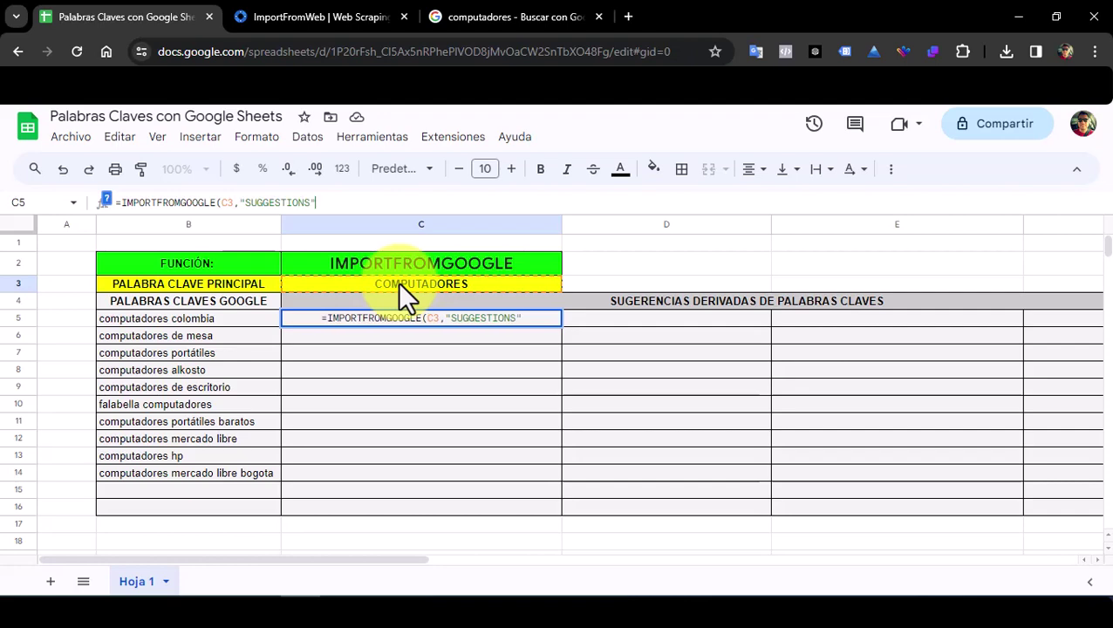
{"action": "type", "text": ")"}
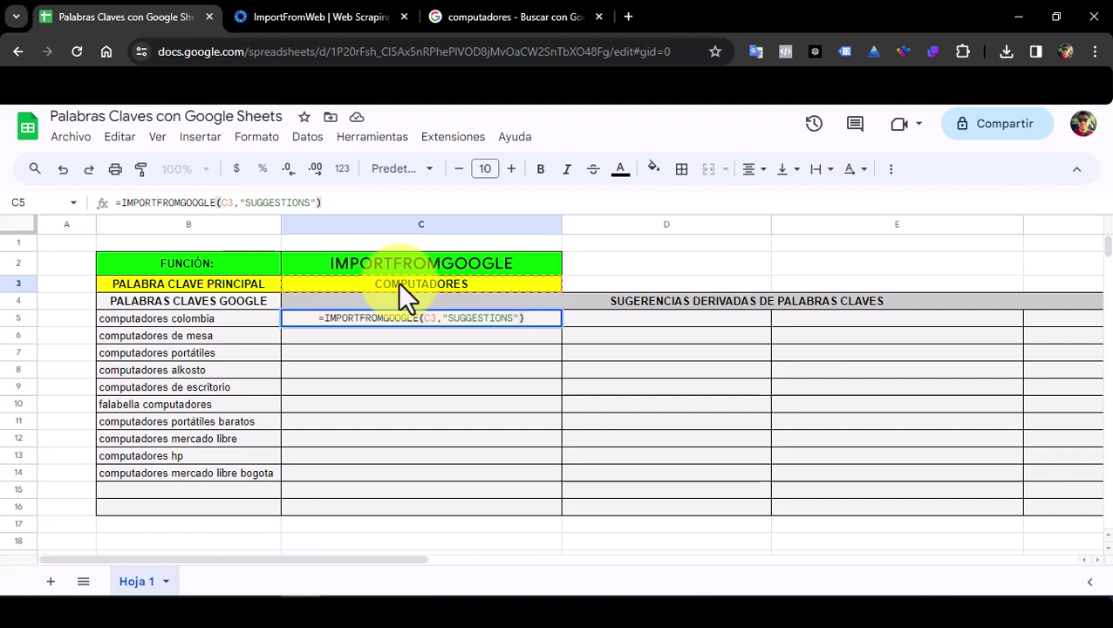
{"action": "key", "text": "Return"}
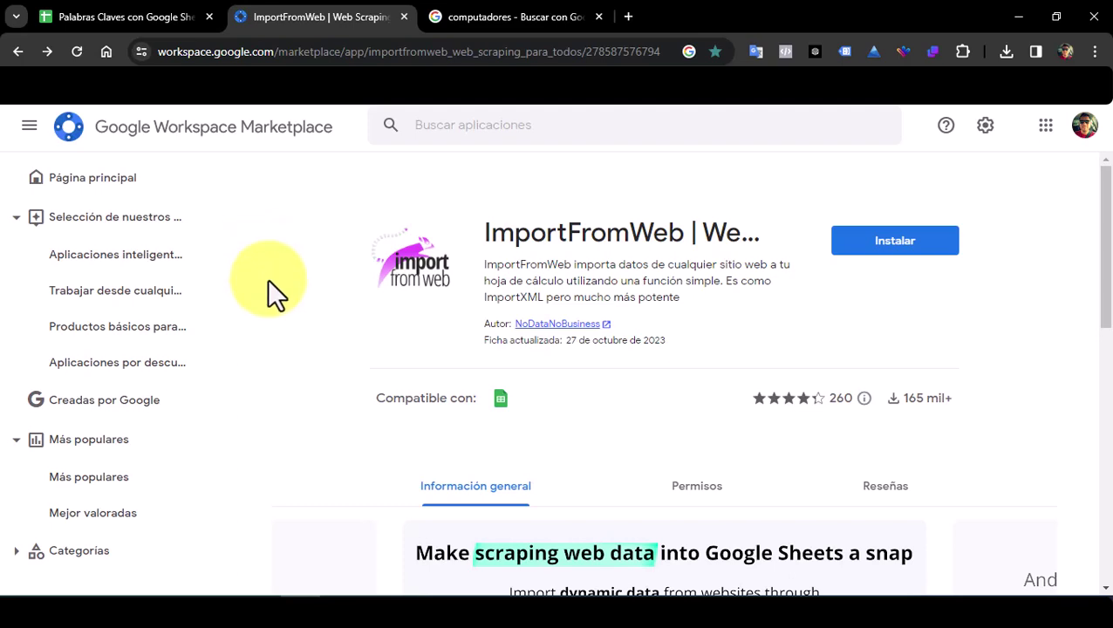
Browse the ImportFromWeb listing and page through its feature carousel.
{"action": "scroll", "coordinate": [269, 280], "scroll_direction": "down", "scroll_amount": 1}
{"action": "scroll", "coordinate": [277, 293], "scroll_direction": "down", "scroll_amount": 1}
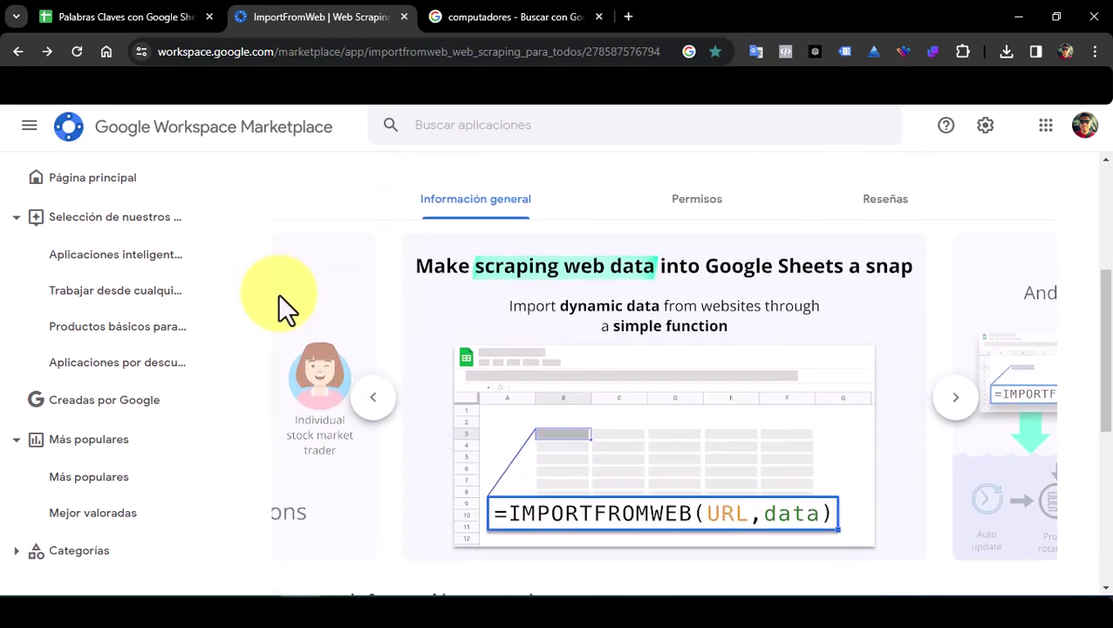
{"action": "scroll", "coordinate": [277, 293], "scroll_direction": "down", "scroll_amount": 3}
{"action": "scroll", "coordinate": [279, 294], "scroll_direction": "down", "scroll_amount": 1}
{"action": "scroll", "coordinate": [279, 295], "scroll_direction": "down", "scroll_amount": 2}
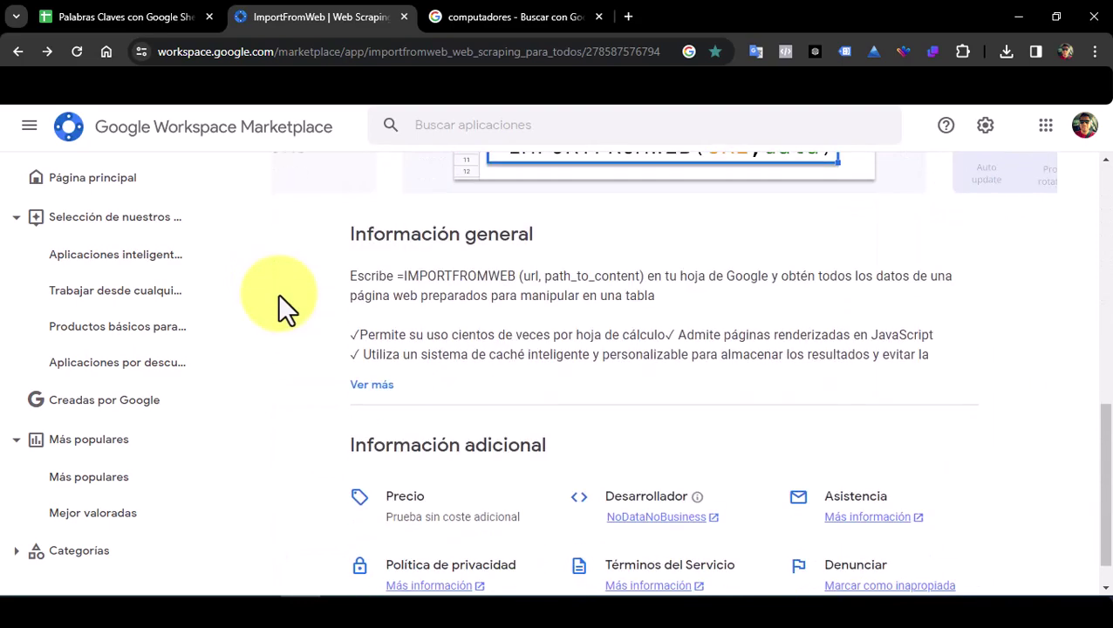
{"action": "scroll", "coordinate": [283, 293], "scroll_direction": "up", "scroll_amount": 3}
{"action": "left_click", "coordinate": [958, 316]}
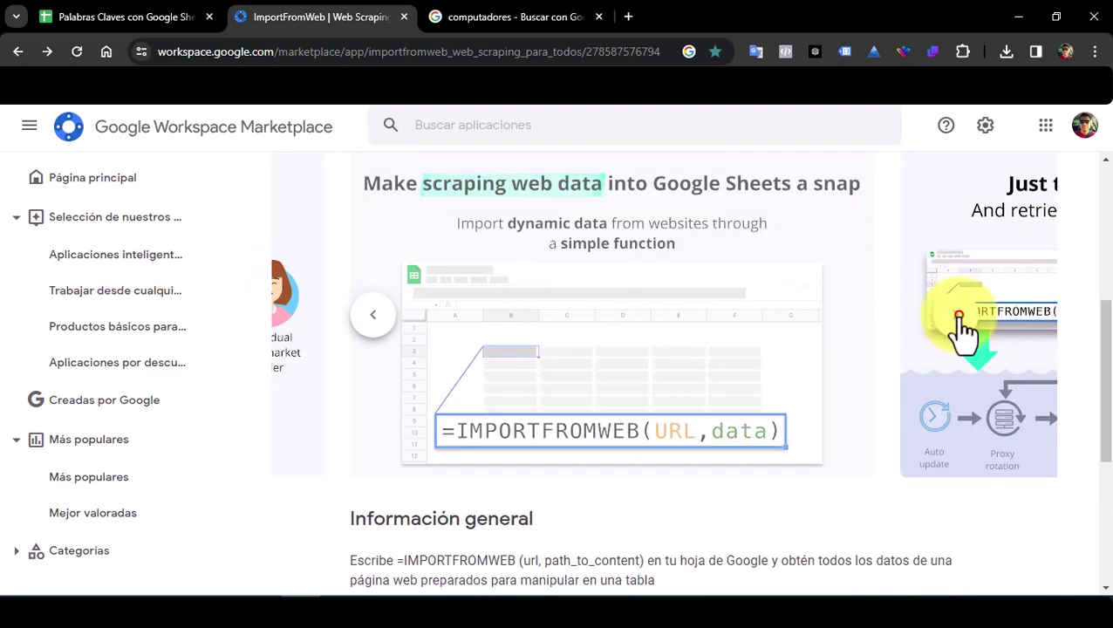
{"action": "left_click", "coordinate": [958, 316]}
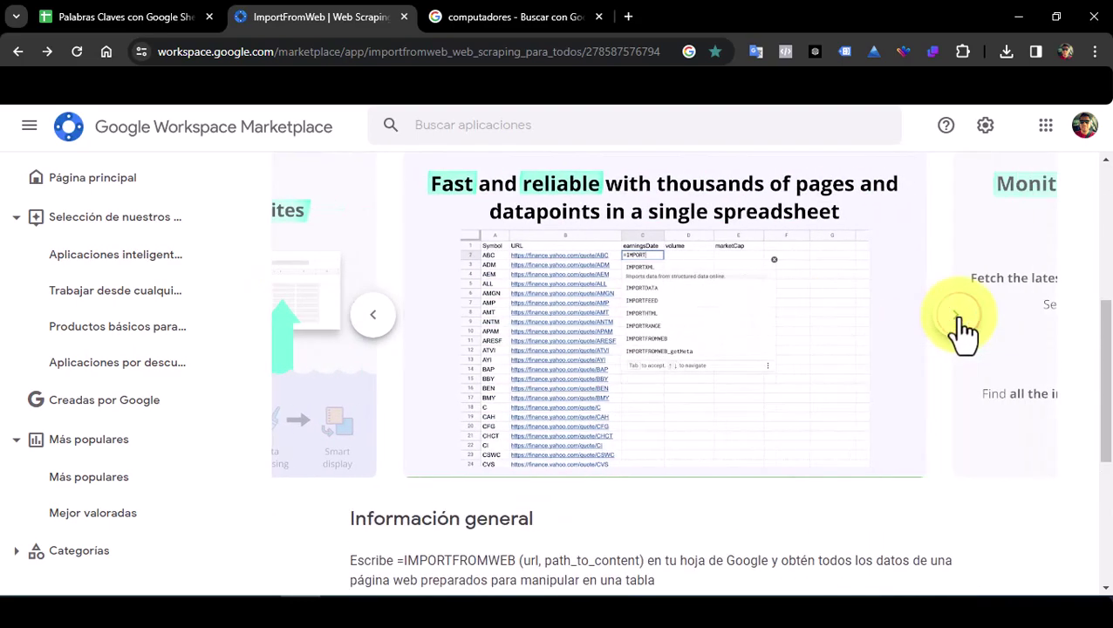
{"action": "left_click", "coordinate": [958, 316]}
{"action": "left_click", "coordinate": [959, 316]}
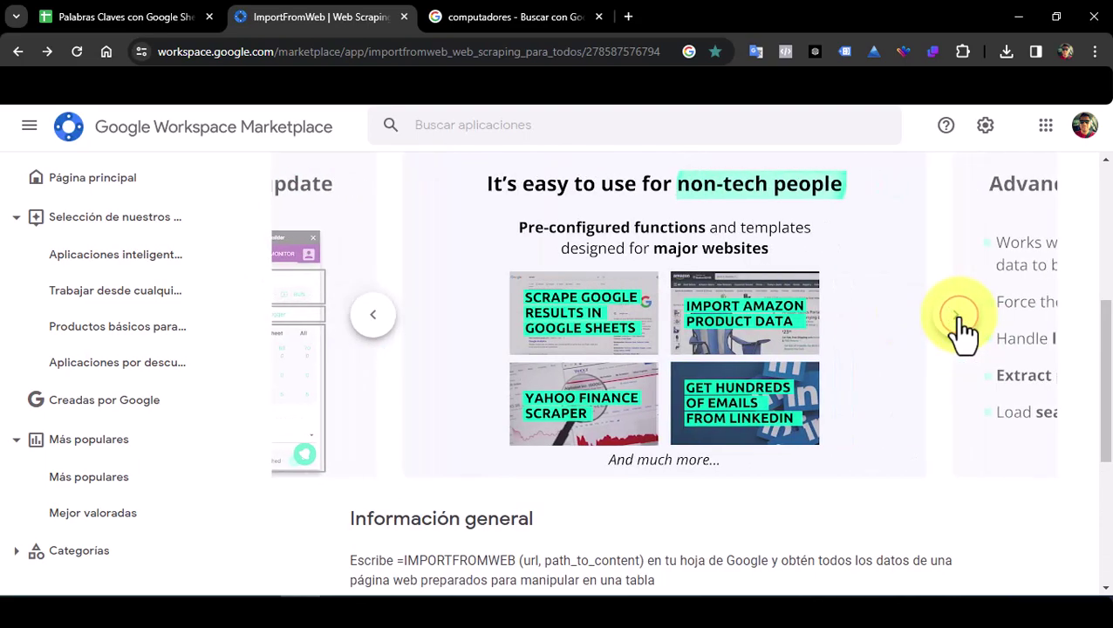
{"action": "left_click", "coordinate": [958, 315]}
{"action": "scroll", "coordinate": [963, 329], "scroll_direction": "up", "scroll_amount": 5}
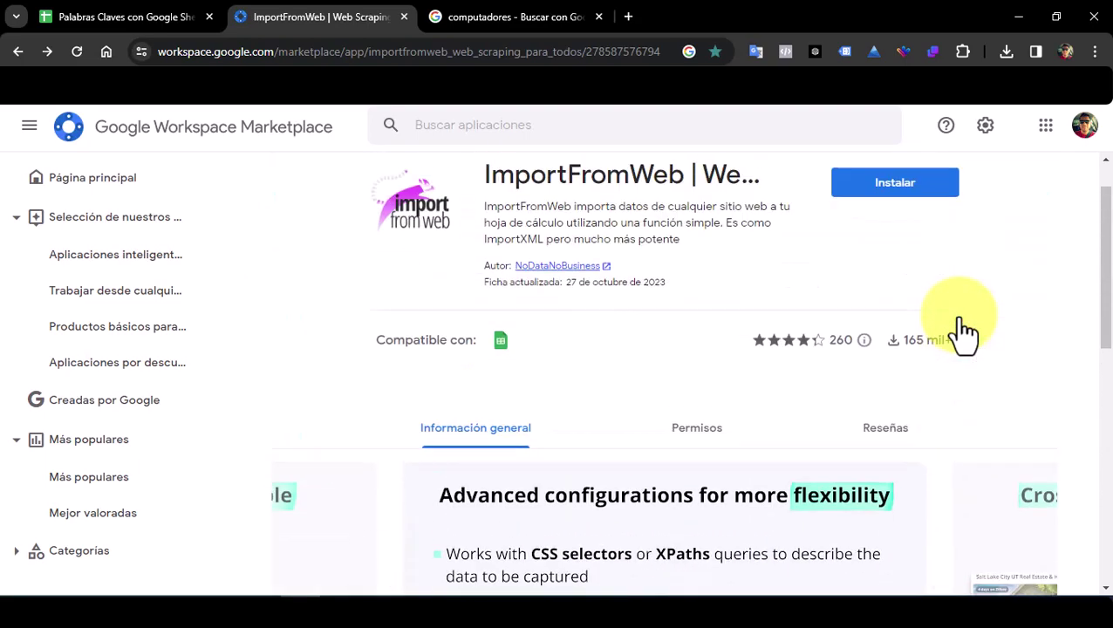
Install ImportFromWeb, choosing the account, granting permissions and dismissing the confirmation.
{"action": "left_click", "coordinate": [895, 255]}
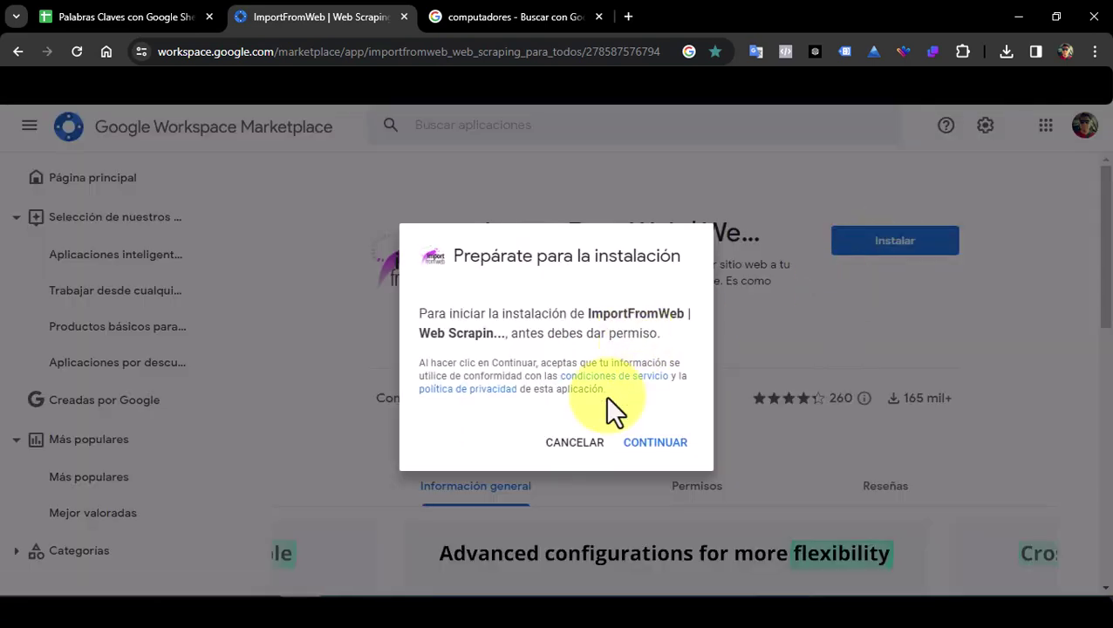
{"action": "left_click", "coordinate": [649, 443]}
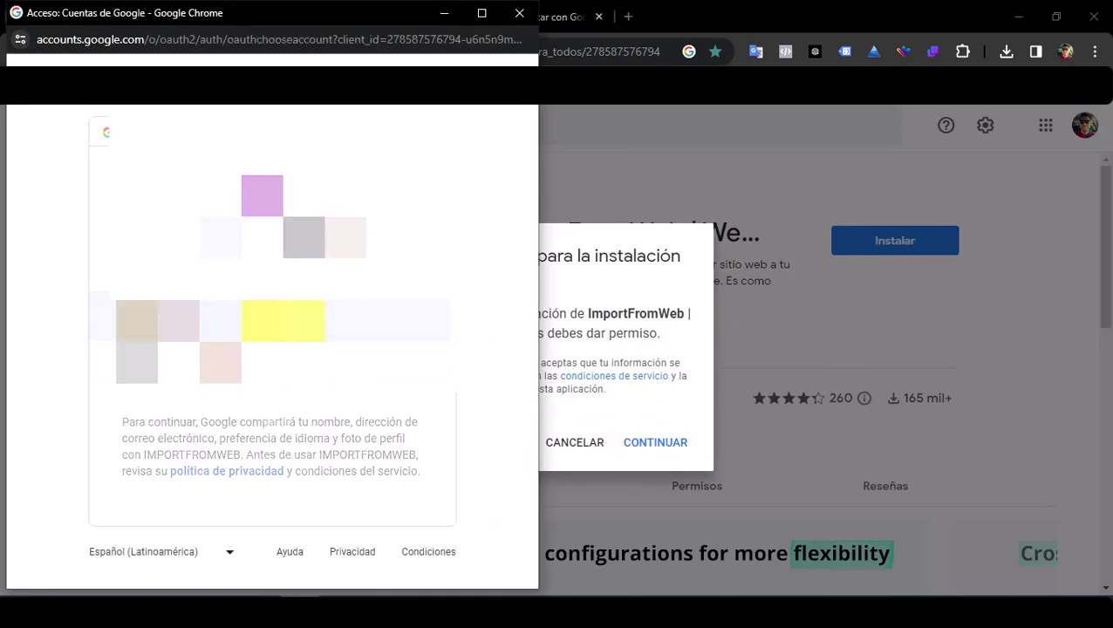
{"action": "left_click", "coordinate": [458, 446]}
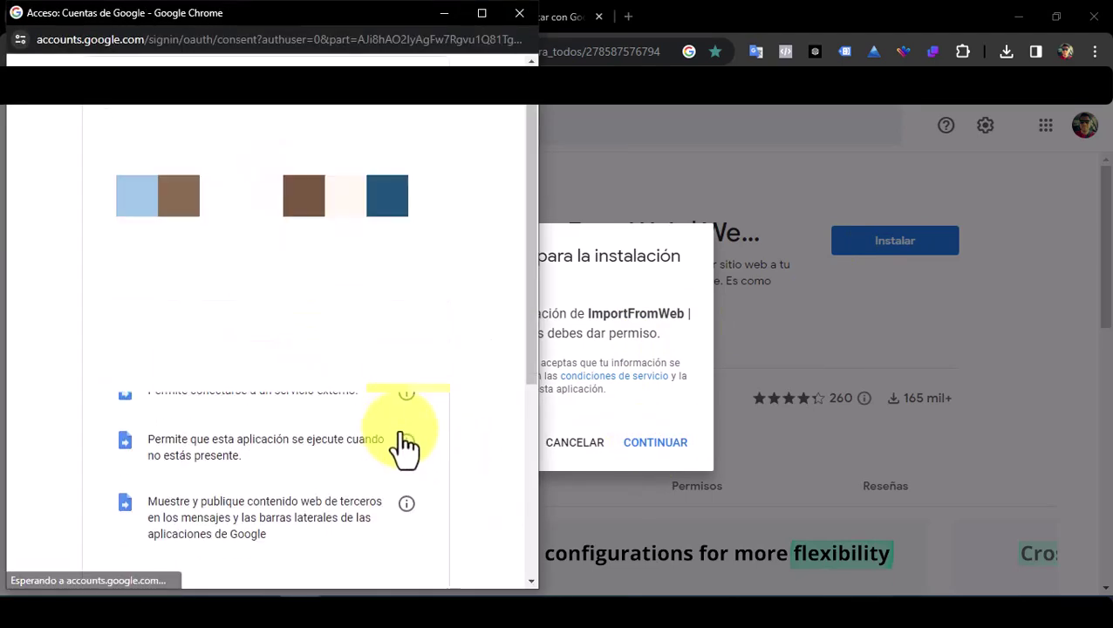
{"action": "scroll", "coordinate": [401, 449], "scroll_direction": "down", "scroll_amount": 5}
{"action": "left_click", "coordinate": [349, 469]}
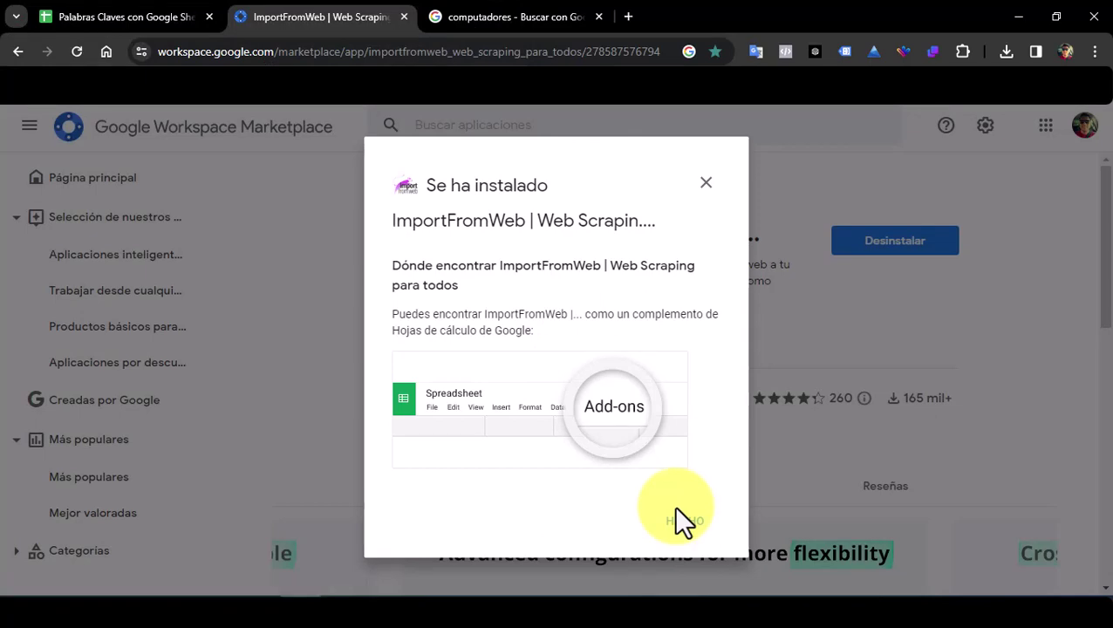
{"action": "left_click", "coordinate": [684, 523]}
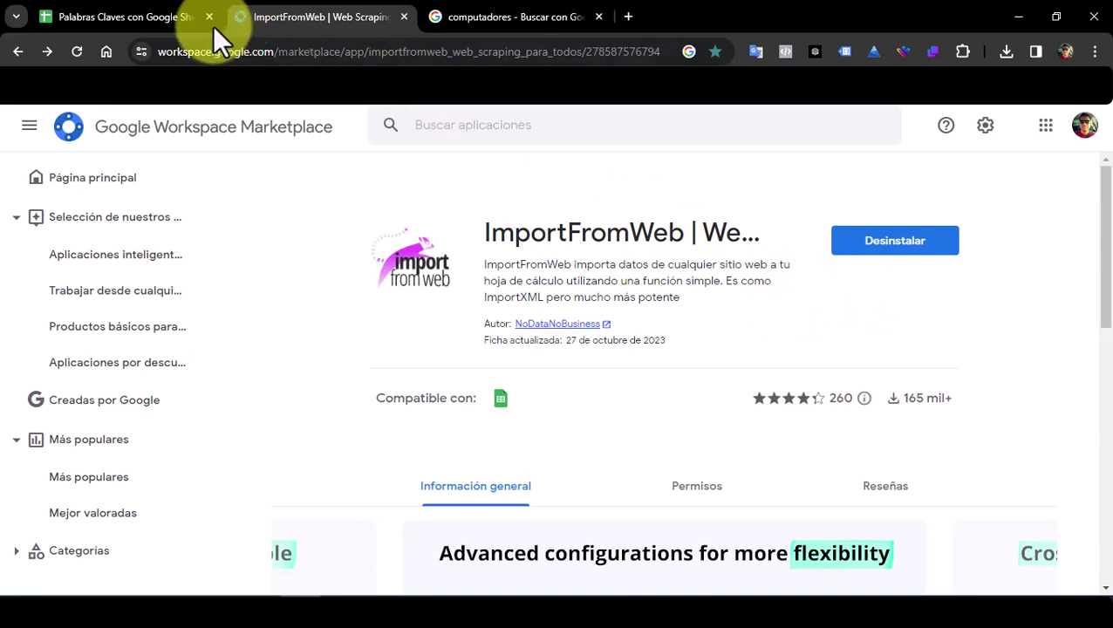
Reload the keyword sheet, inspect the C5 formula, and review the ImportFromWeb monitor counters.
{"action": "left_click", "coordinate": [171, 21]}
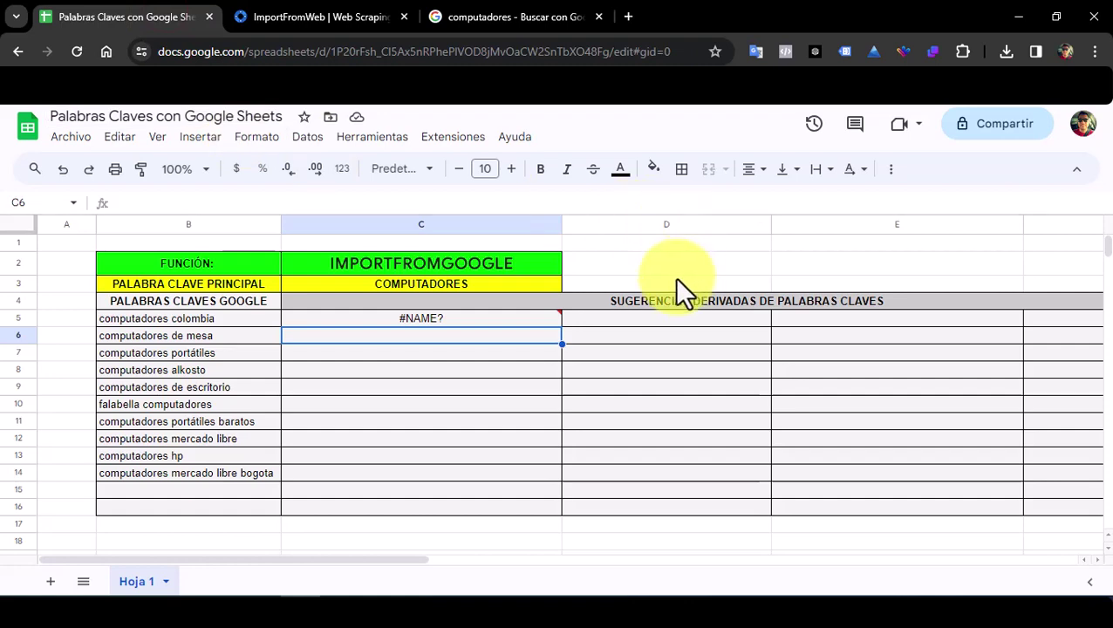
{"action": "left_click", "coordinate": [77, 52]}
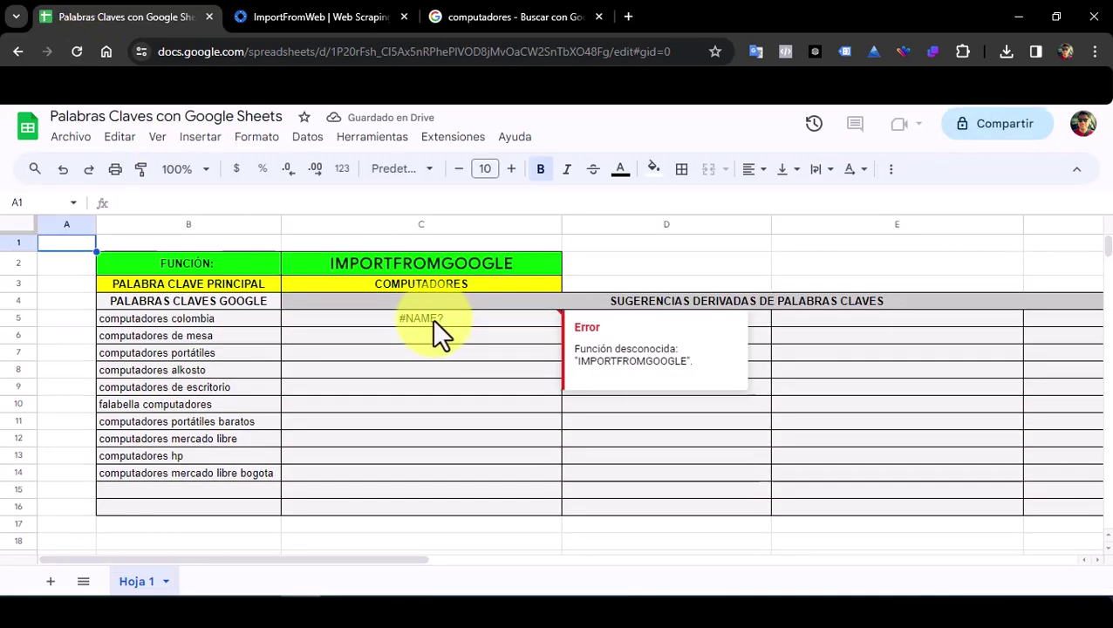
{"action": "left_click", "coordinate": [432, 320]}
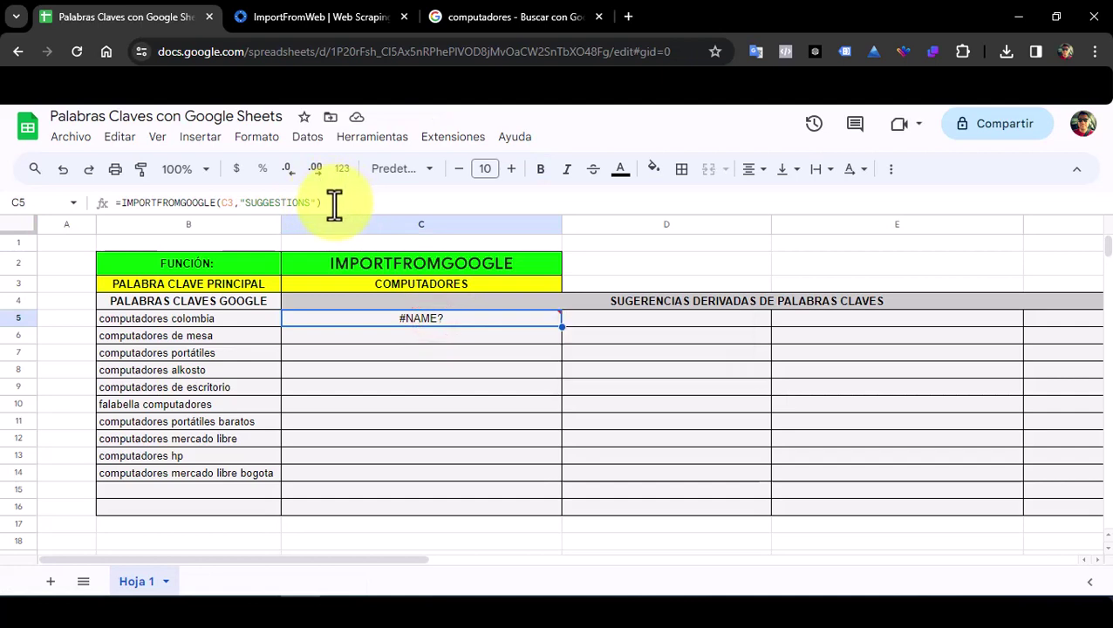
{"action": "left_click_drag", "start_coordinate": [327, 202], "coordinate": [131, 202]}
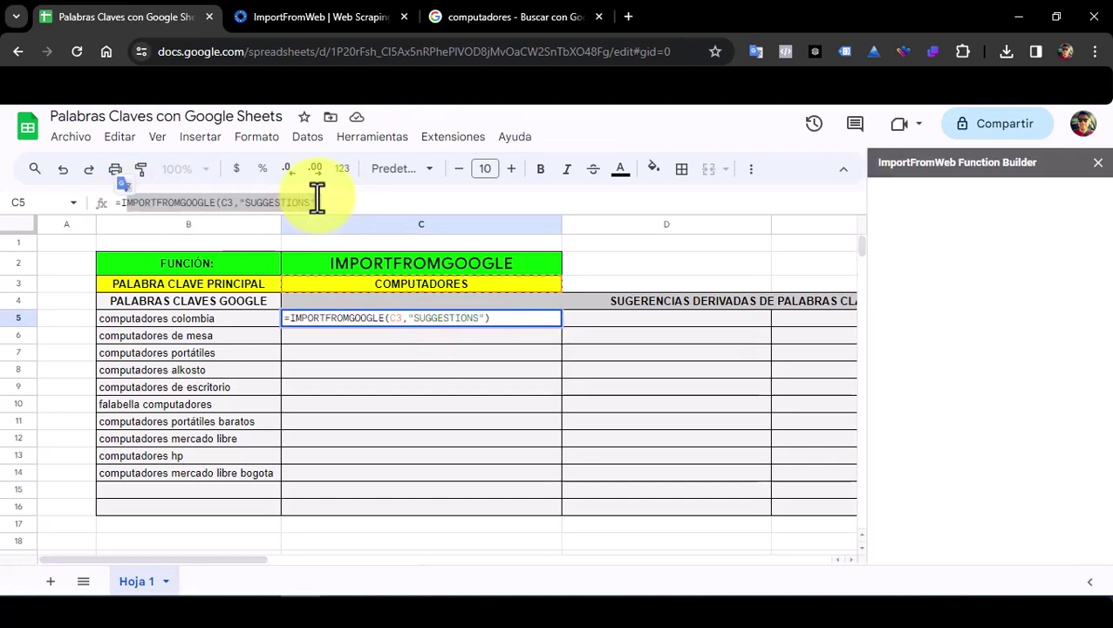
{"action": "left_click", "coordinate": [1027, 197]}
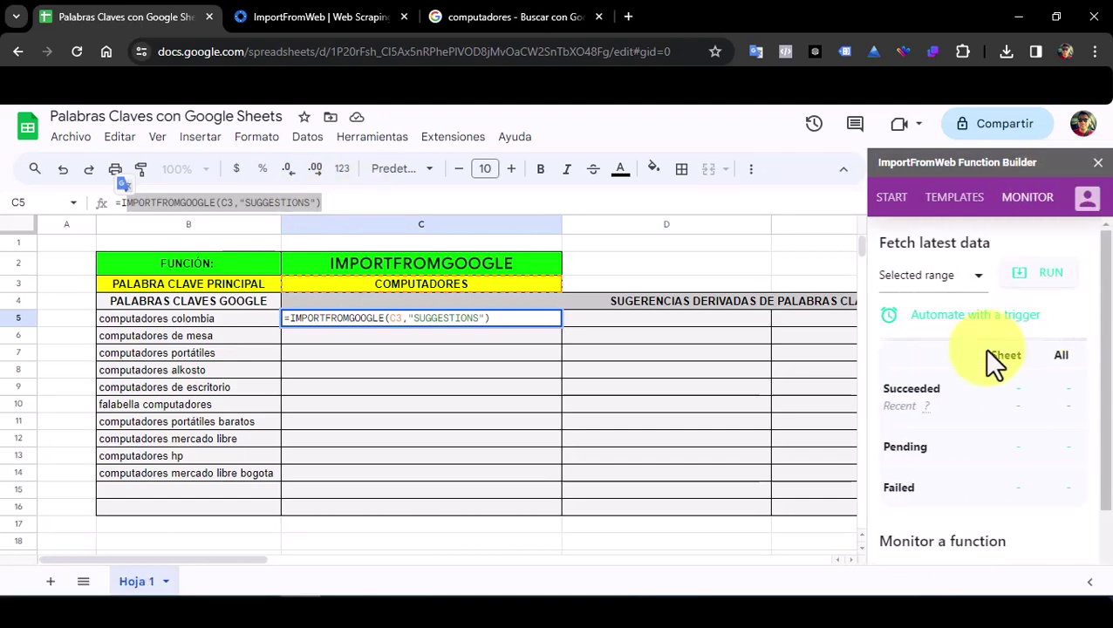
{"action": "scroll", "coordinate": [994, 497], "scroll_direction": "down", "scroll_amount": 3}
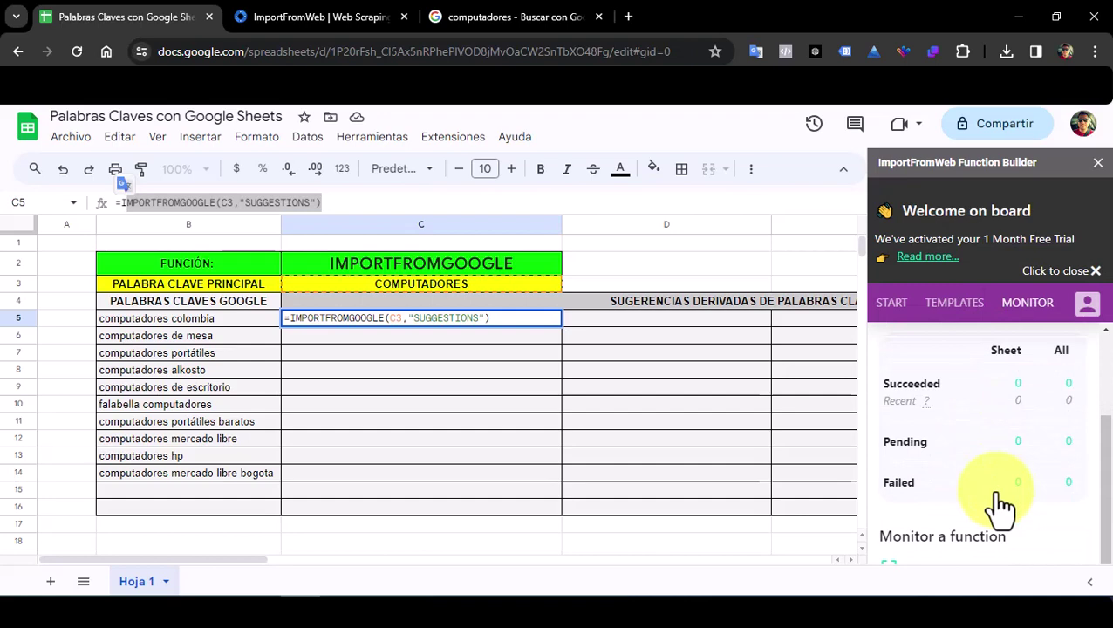
{"action": "scroll", "coordinate": [999, 504], "scroll_direction": "up", "scroll_amount": 3}
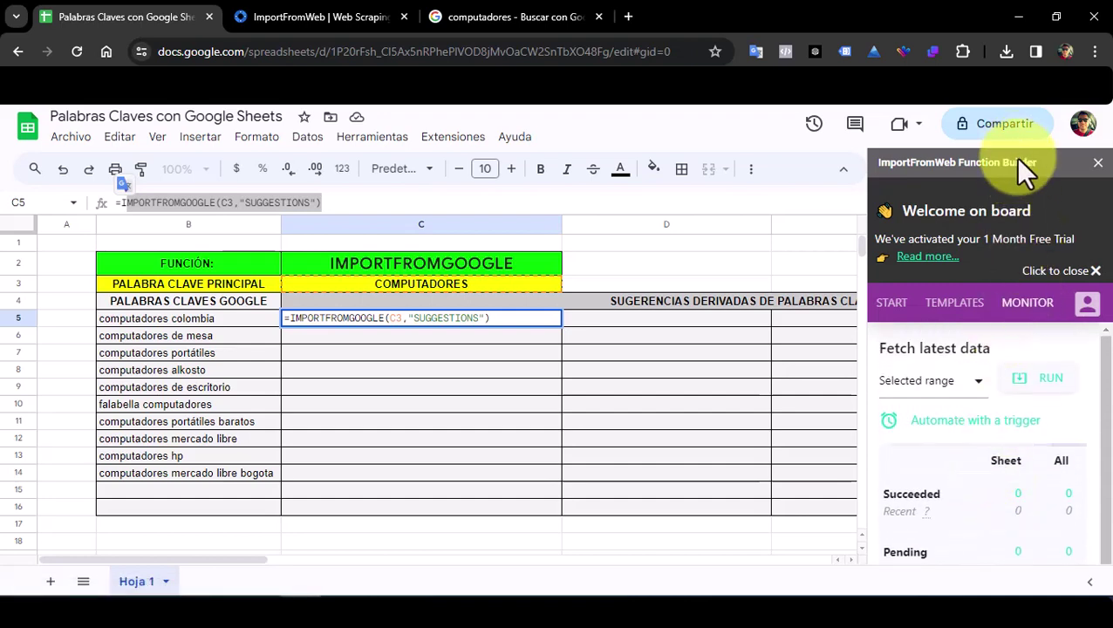
Close the ImportFromWeb sidebar and clear the old formula from cell C5.
{"action": "left_click", "coordinate": [1098, 164]}
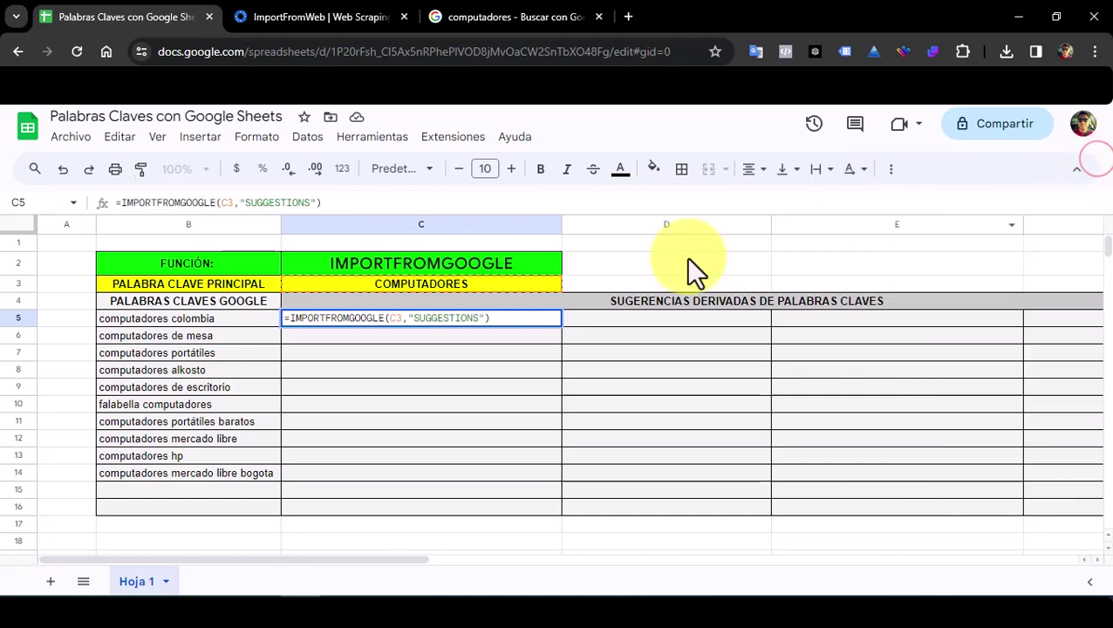
{"action": "left_click", "coordinate": [330, 203]}
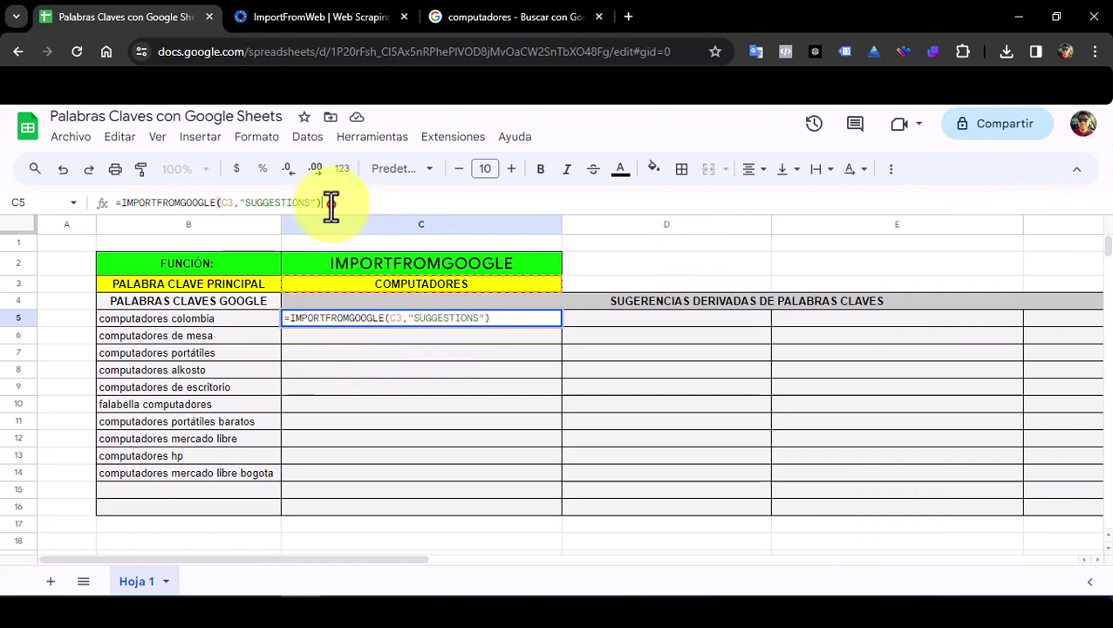
{"action": "key", "text": "BackSpace"}
{"action": "key", "text": "BackSpace"}
{"action": "key", "text": "BackSpace"}
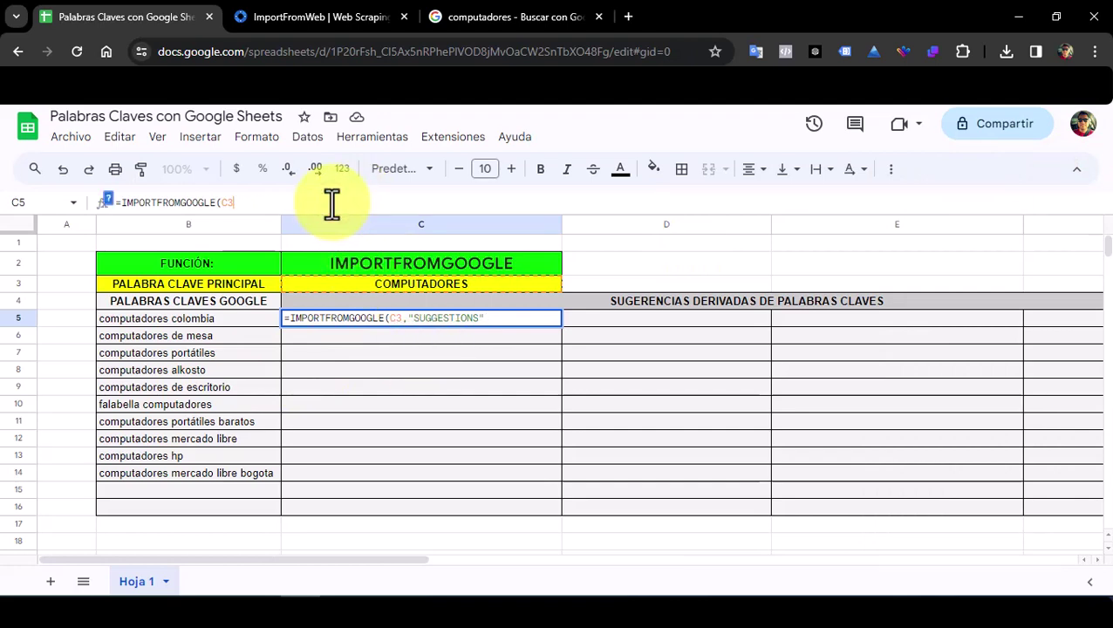
{"action": "key", "text": "BackSpace"}
{"action": "key", "text": "BackSpace"}
{"action": "key", "text": "BackSpace"}
{"action": "key", "text": "BackSpace"}
{"action": "key", "text": "BackSpace"}
{"action": "key", "text": "BackSpace"}
{"action": "key", "text": "BackSpace"}
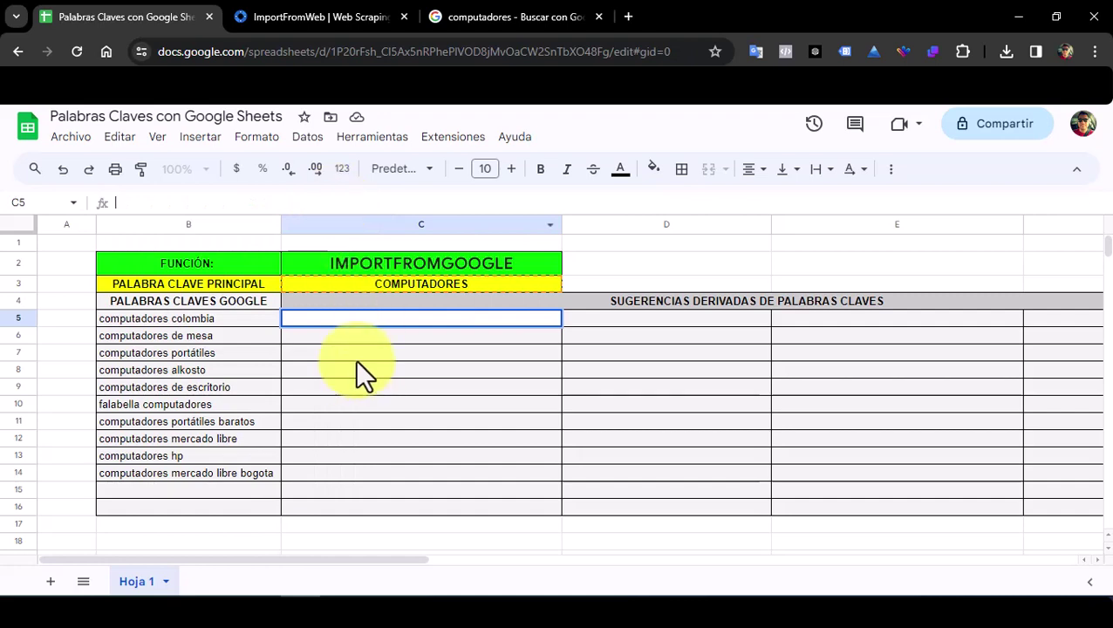
{"action": "left_click", "coordinate": [355, 359]}
Retype =IMPORTFROMGOOGLE(C3,"SUGGESTIONS") in C5 using the autocomplete.
{"action": "left_click", "coordinate": [338, 314]}
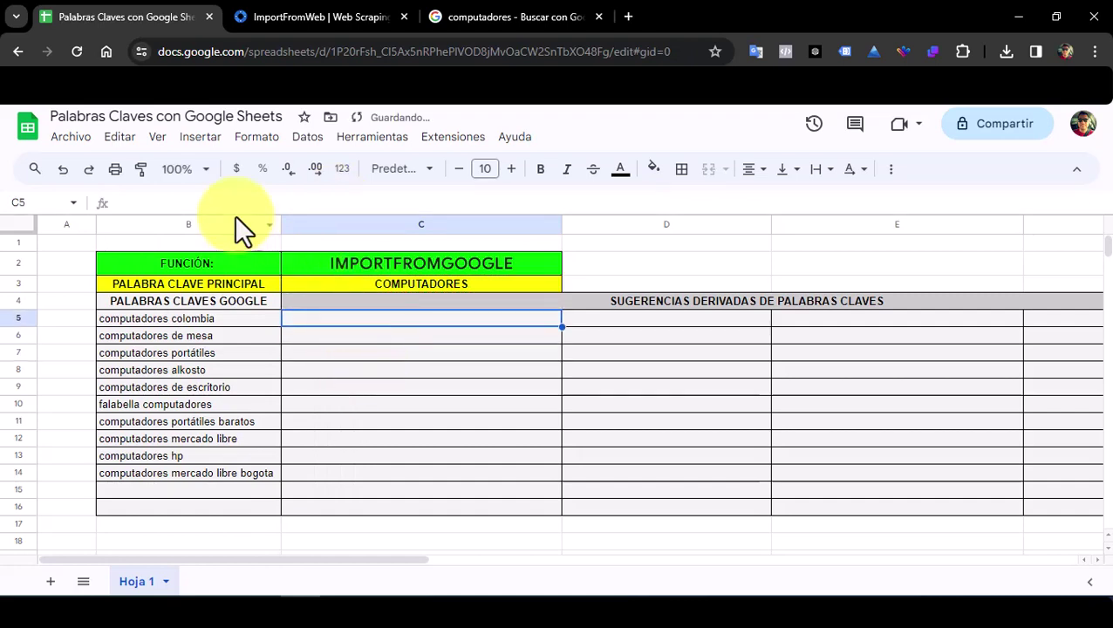
{"action": "type", "text": "="}
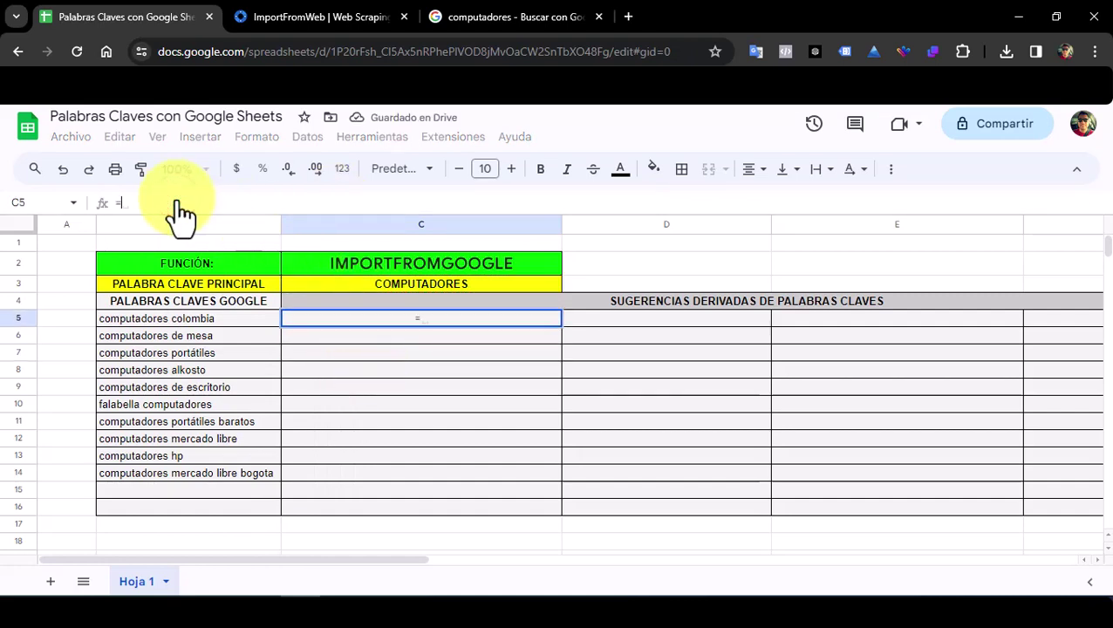
{"action": "type", "text": "IMPO"}
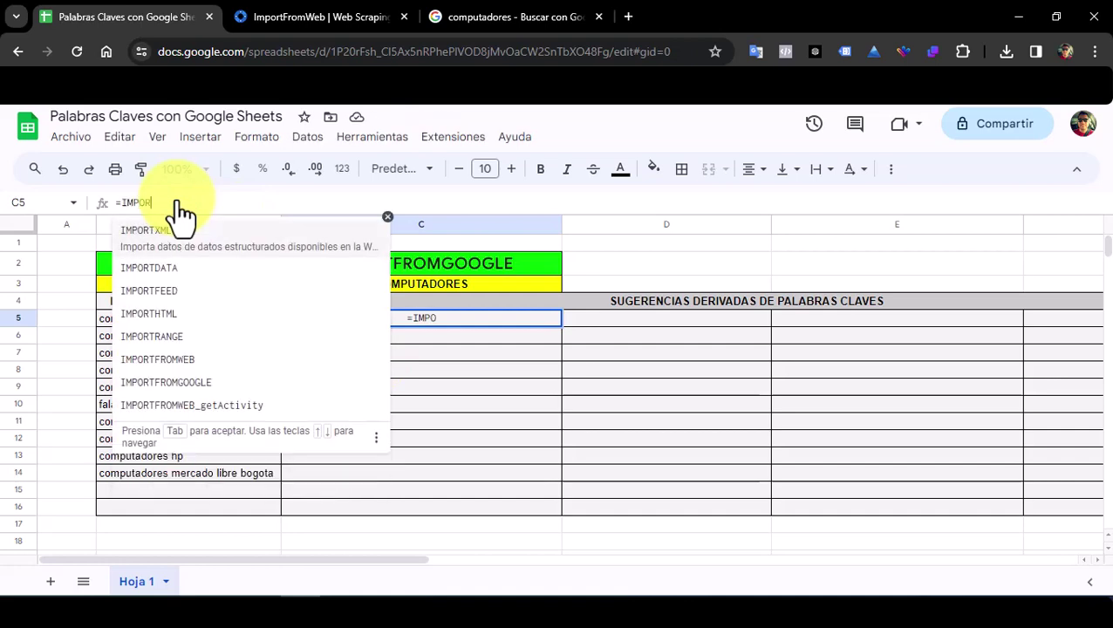
{"action": "type", "text": "RTFRO"}
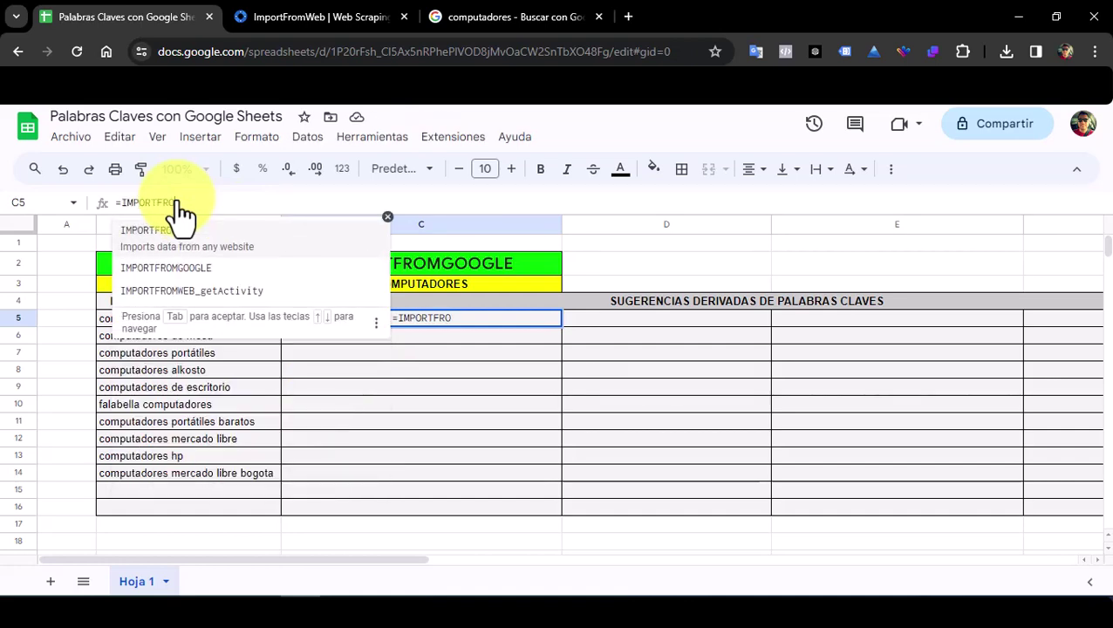
{"action": "left_click", "coordinate": [174, 270]}
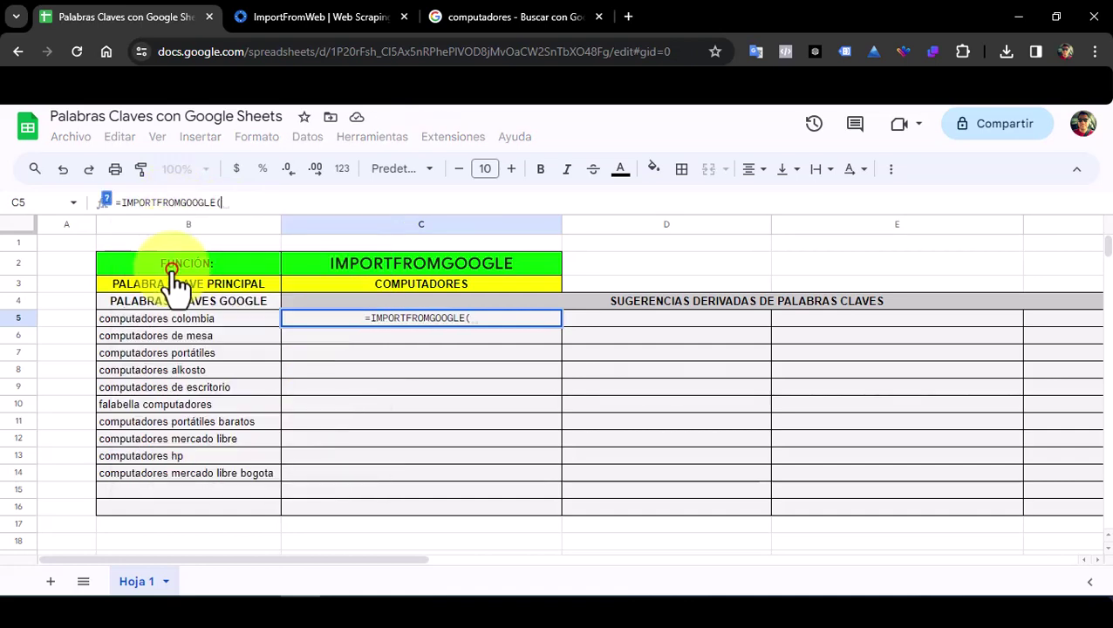
{"action": "left_click", "coordinate": [416, 288]}
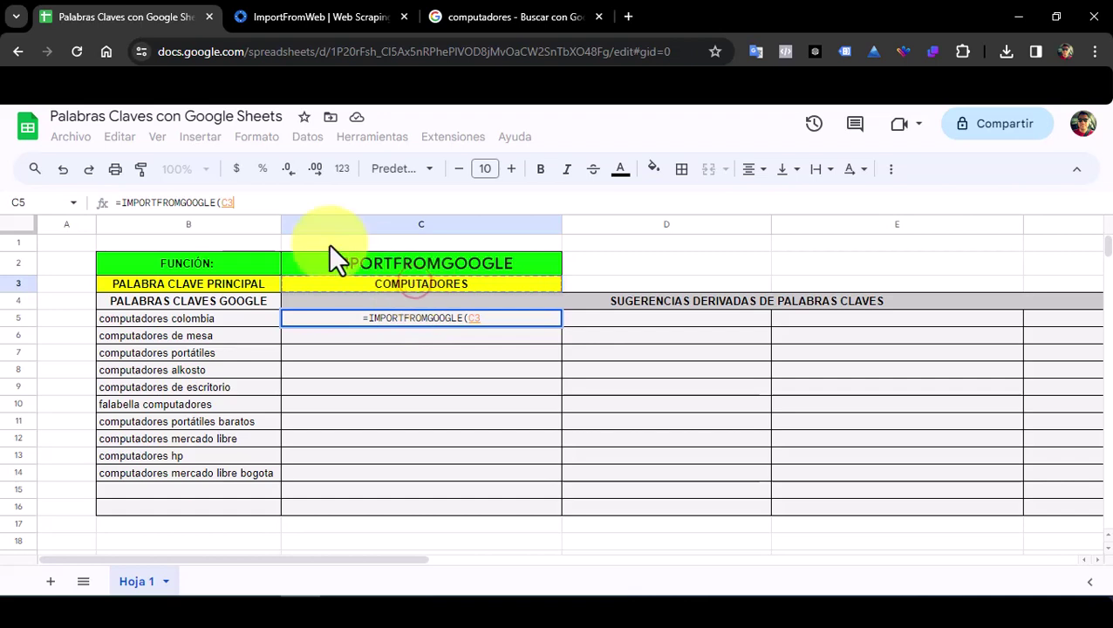
{"action": "type", "text": ","}
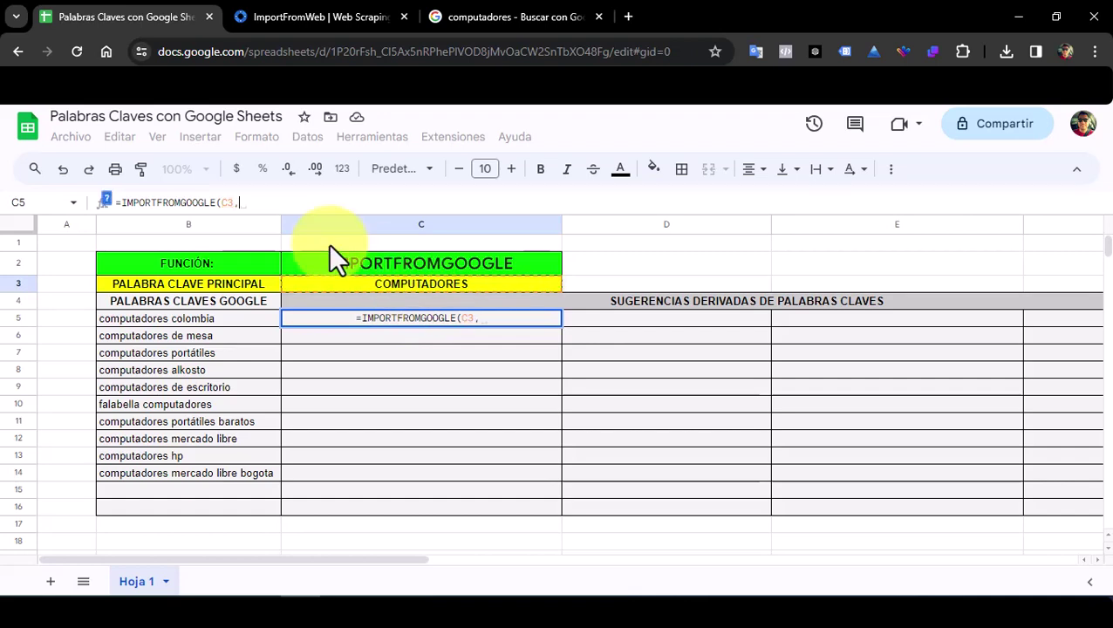
{"action": "type", "text": "\""}
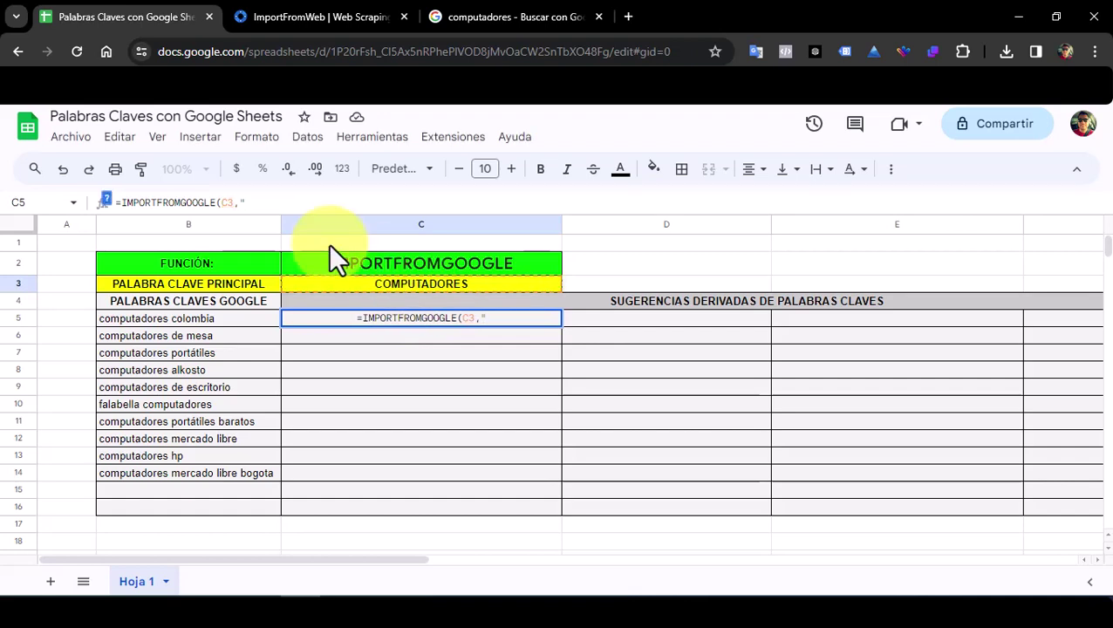
{"action": "type", "text": "SUGG"}
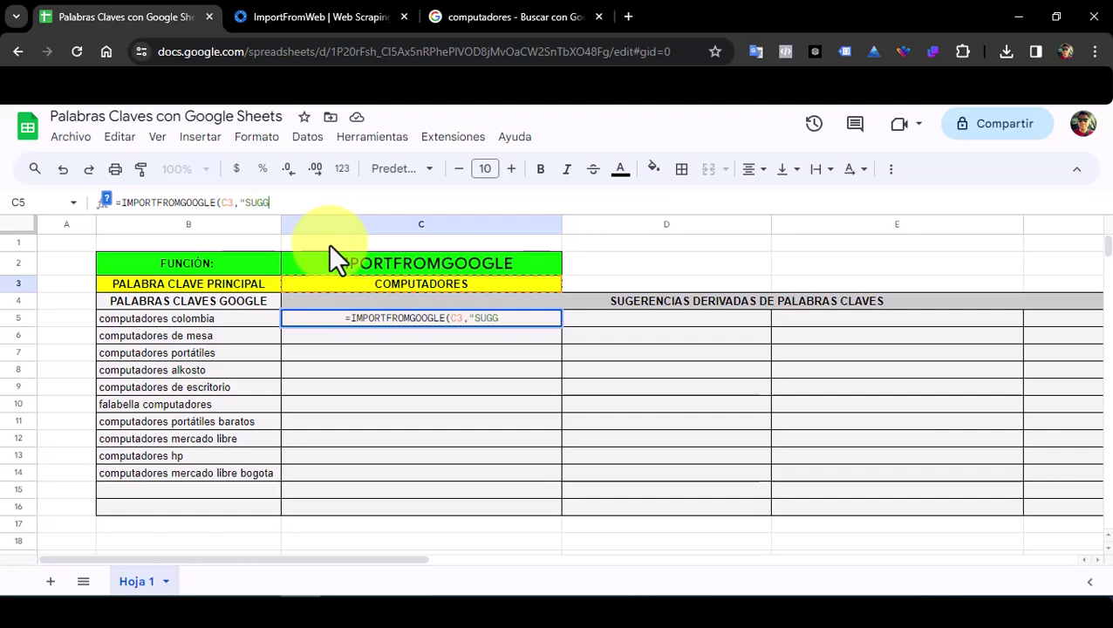
{"action": "type", "text": "ESTIONS"}
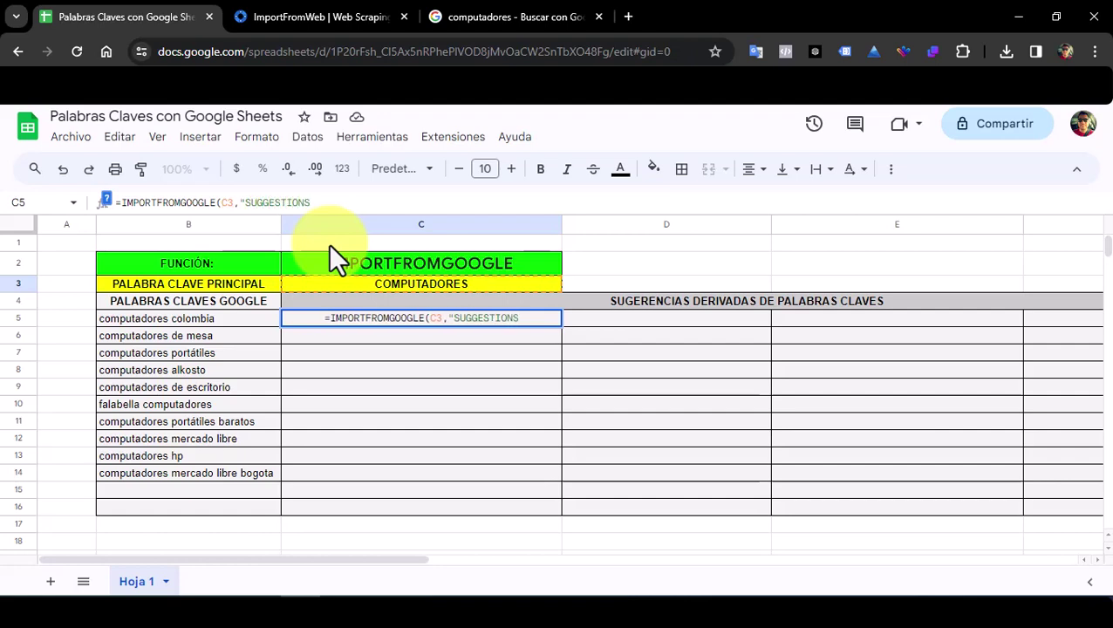
{"action": "type", "text": "\")"}
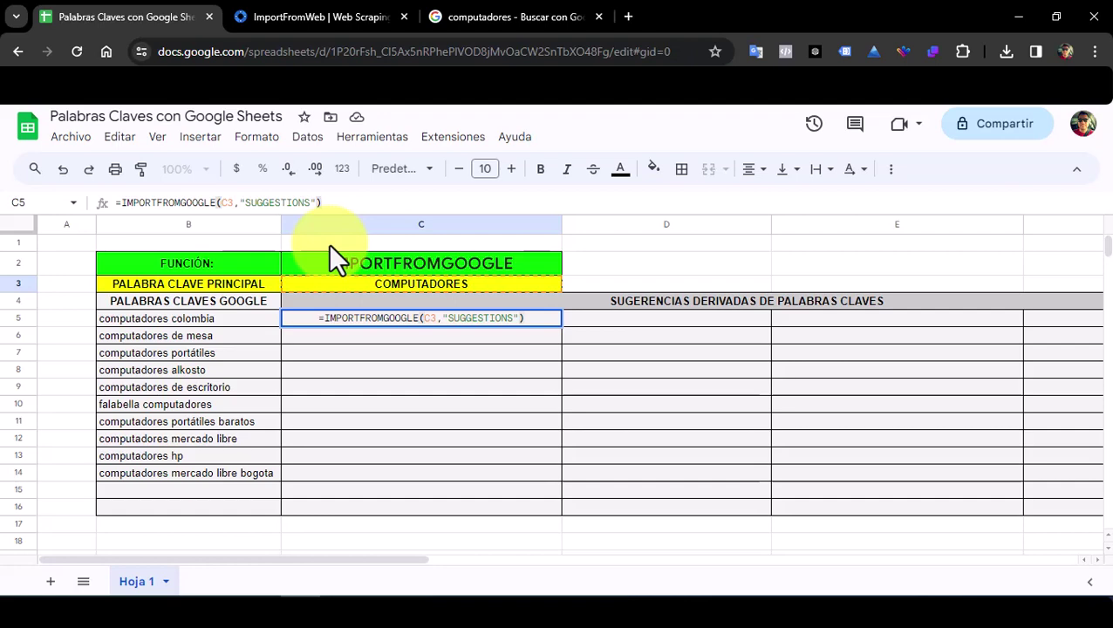
Run the C5 formula and check its suggestions from C5 down to C18.
{"action": "key", "text": "Return"}
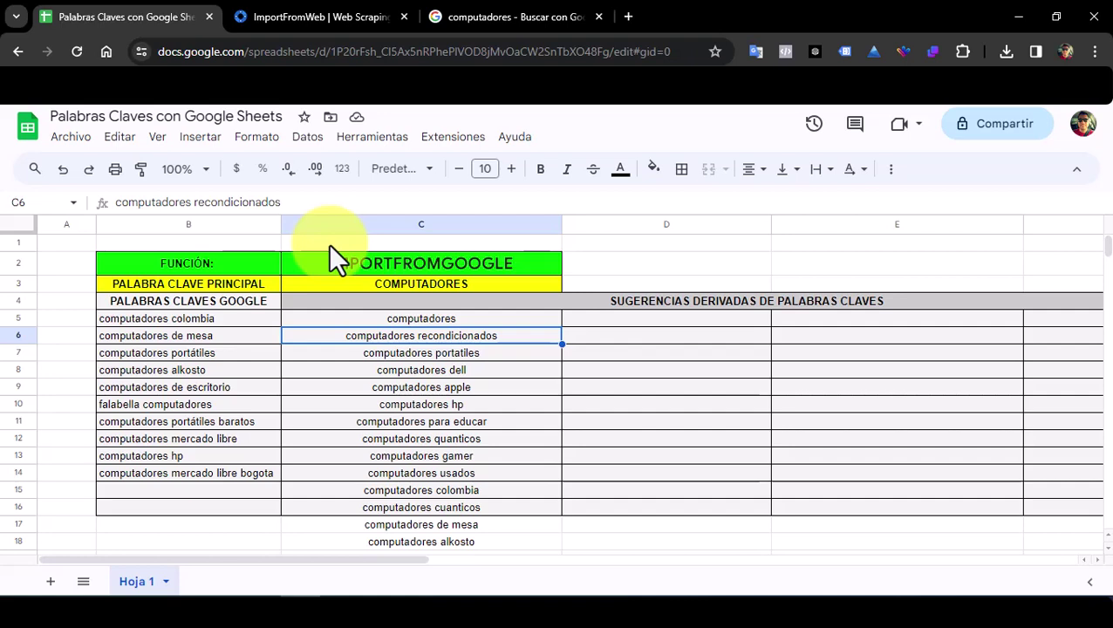
{"action": "scroll", "coordinate": [453, 384], "scroll_direction": "down", "scroll_amount": 1}
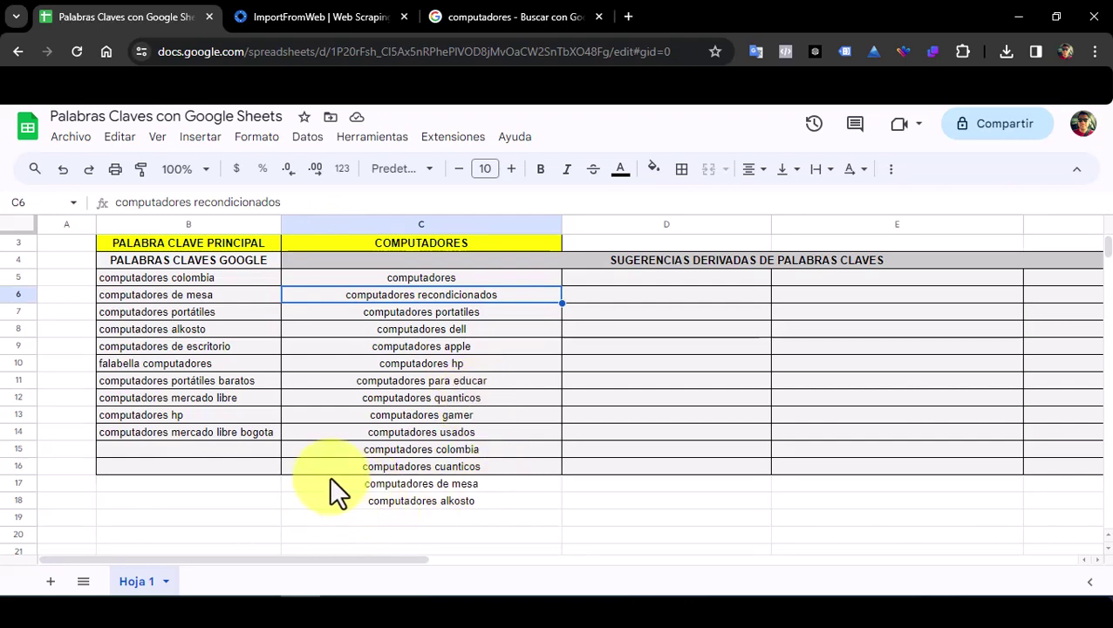
{"action": "left_click_drag", "start_coordinate": [340, 479], "coordinate": [431, 503]}
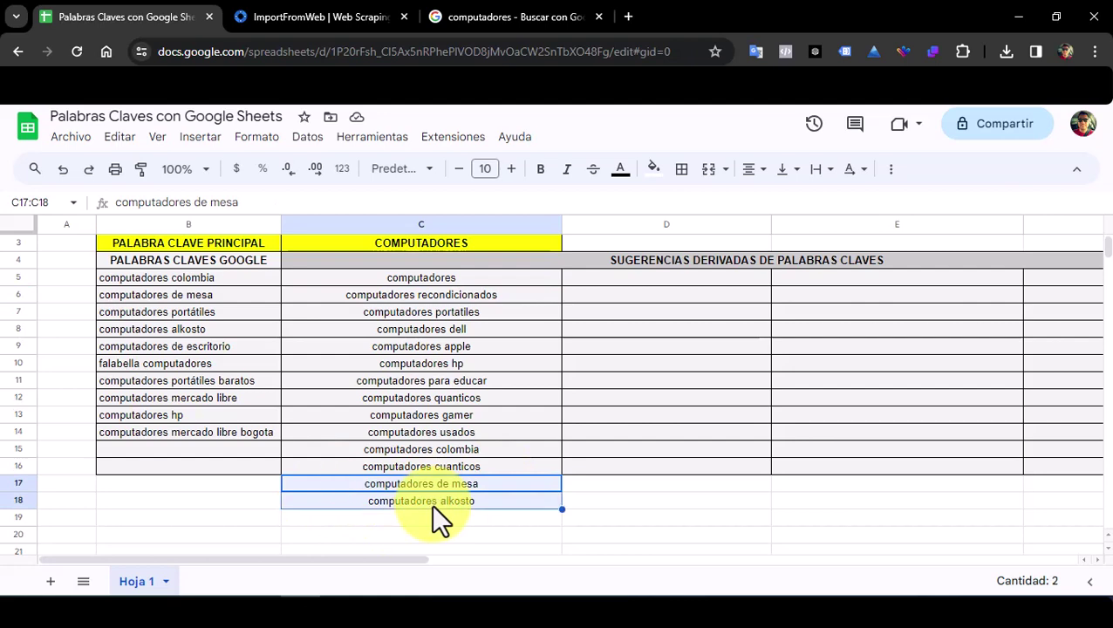
{"action": "left_click", "coordinate": [525, 522]}
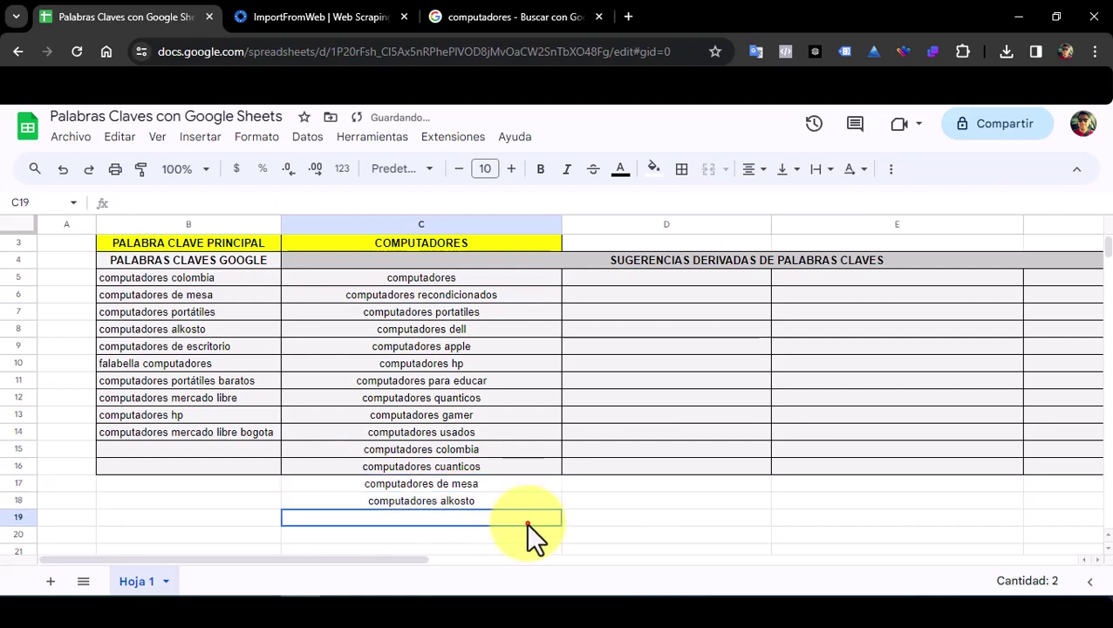
{"action": "left_click", "coordinate": [464, 482]}
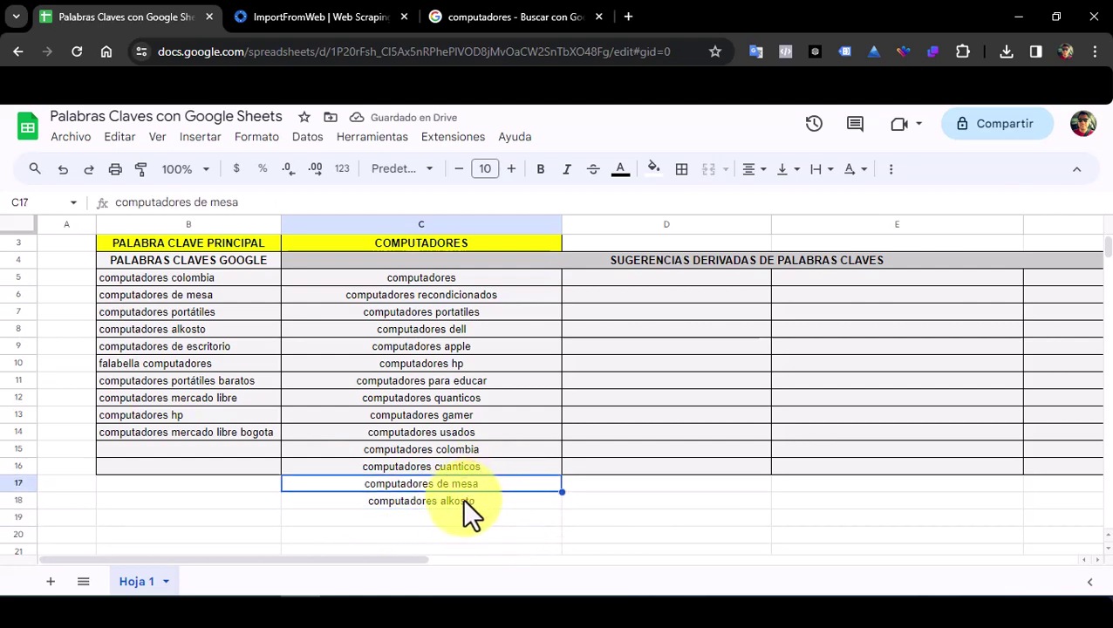
{"action": "scroll", "coordinate": [562, 403], "scroll_direction": "up", "scroll_amount": 1}
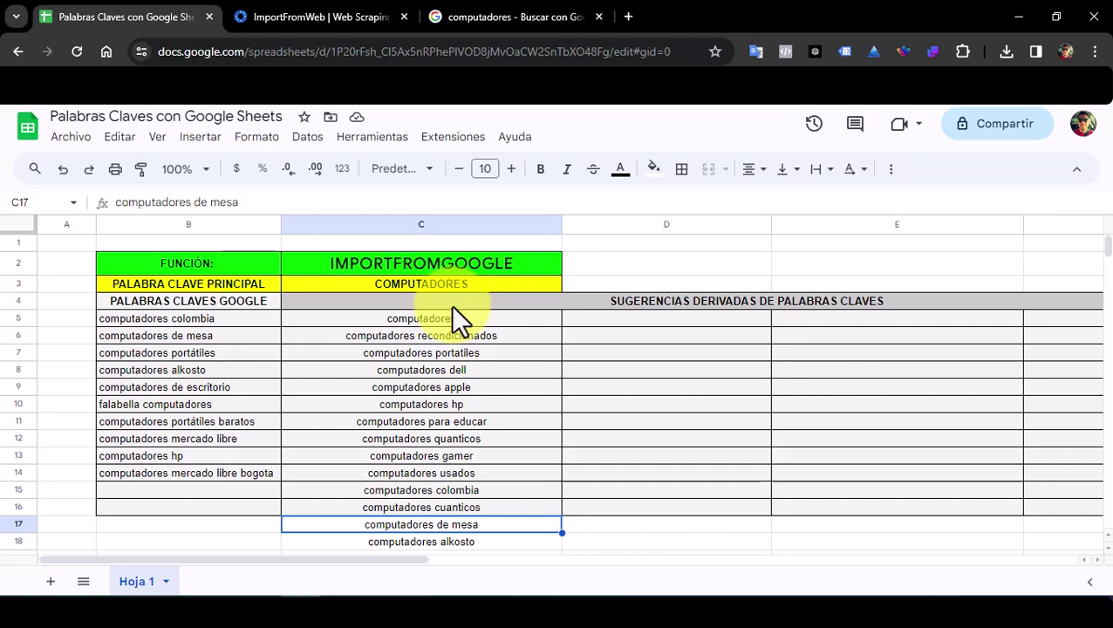
{"action": "left_click", "coordinate": [439, 319]}
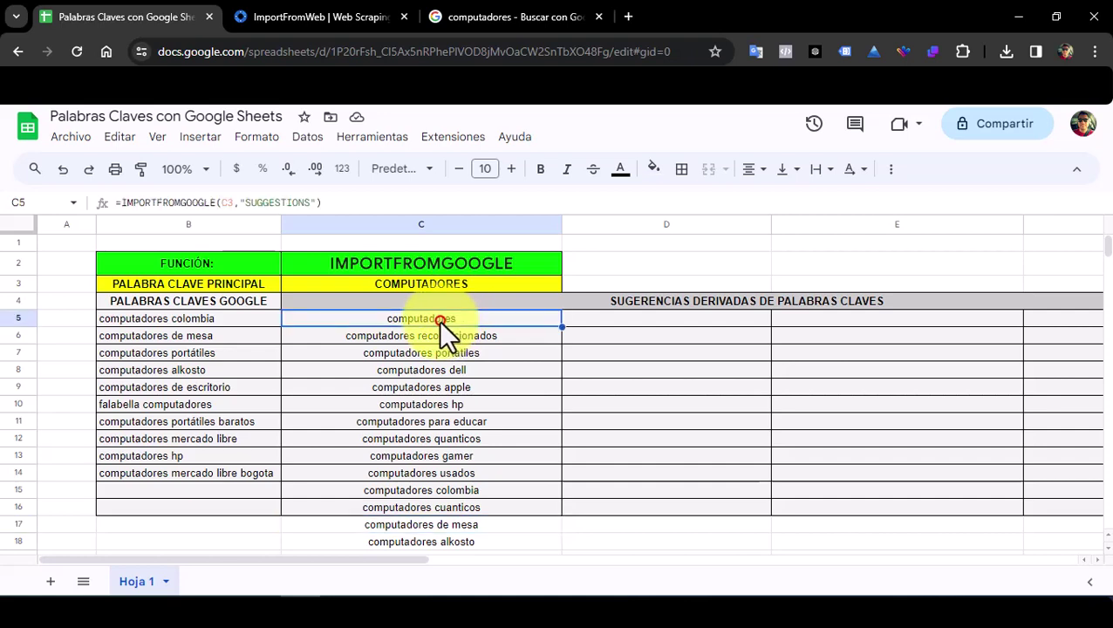
{"action": "left_click", "coordinate": [436, 337]}
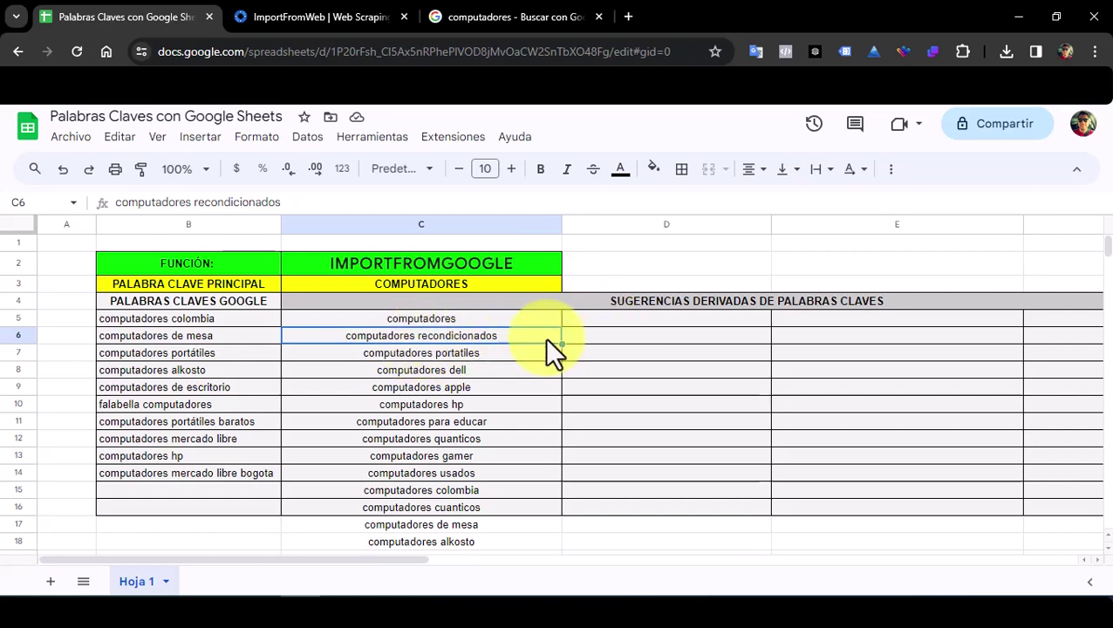
{"action": "left_click", "coordinate": [203, 318]}
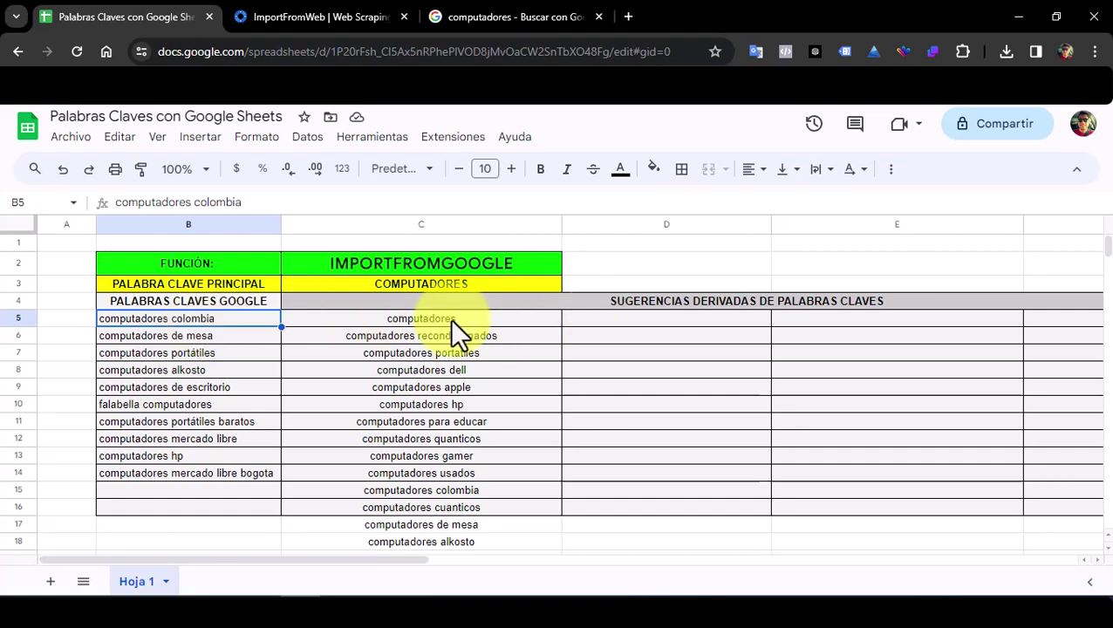
Enter =IMPORTFROMGOOGLE(B6,"SUGGESTIONS") in cell D5.
{"action": "left_click", "coordinate": [601, 320]}
{"action": "left_click", "coordinate": [200, 203]}
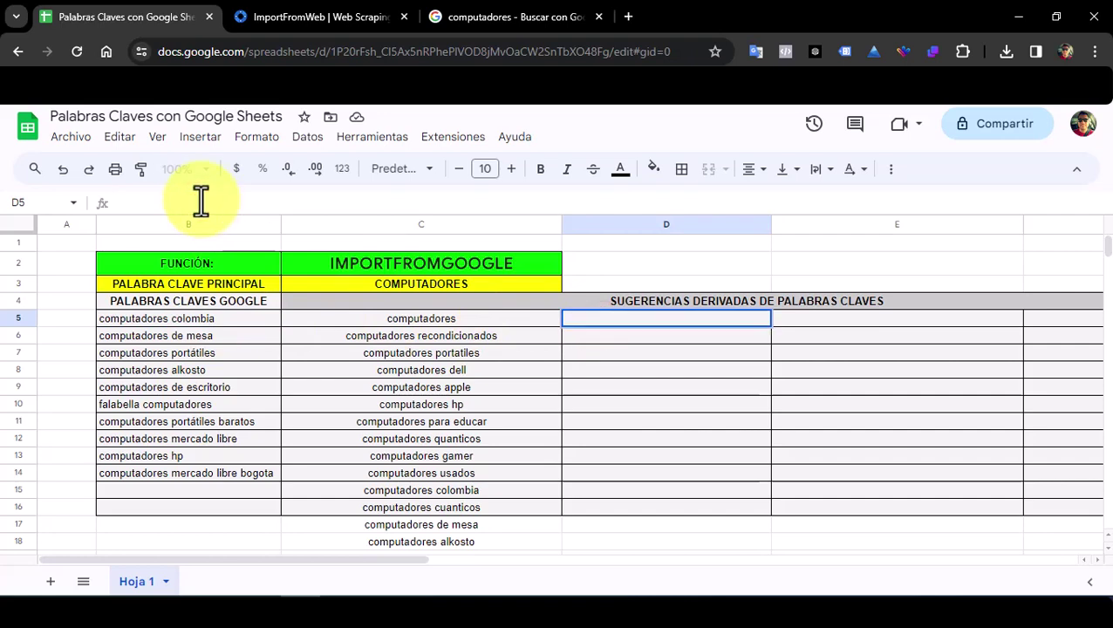
{"action": "type", "text": "=I"}
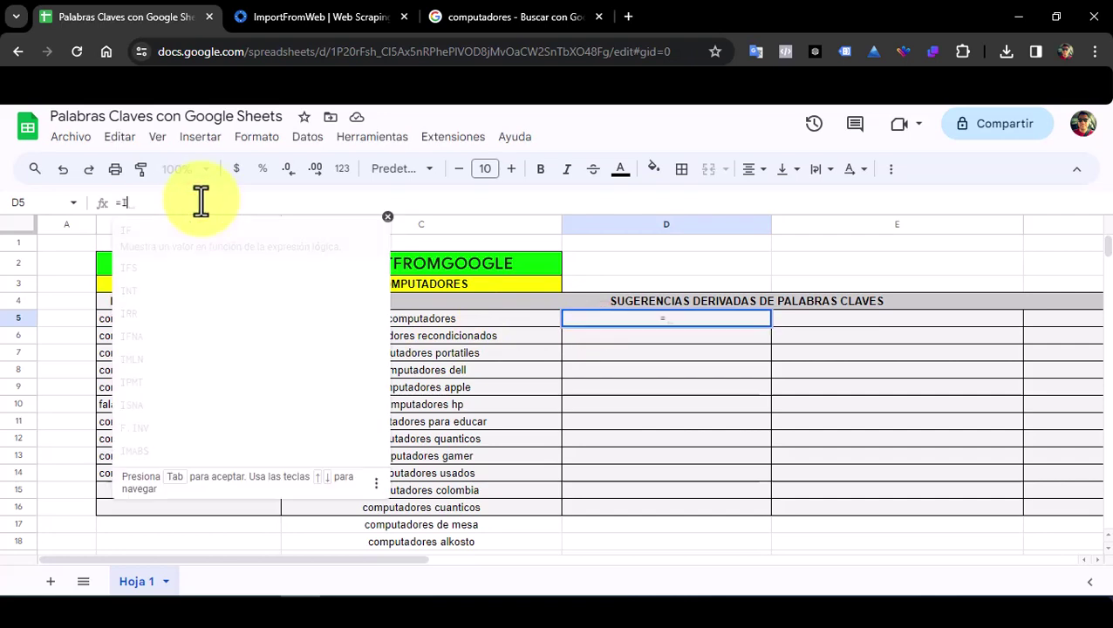
{"action": "type", "text": "MPORT"}
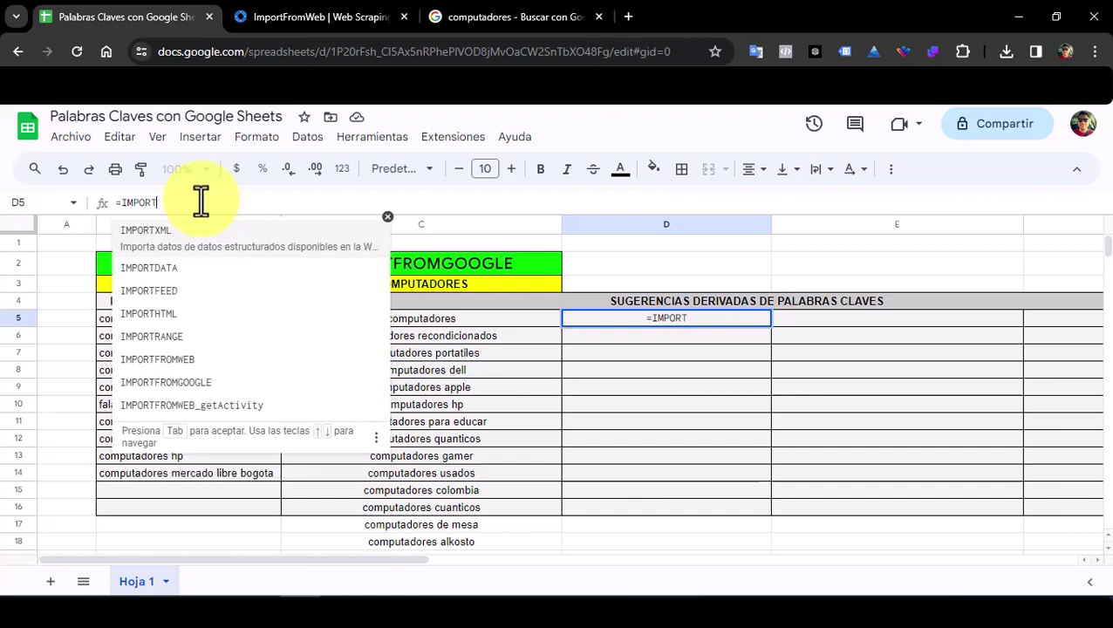
{"action": "left_click", "coordinate": [187, 383]}
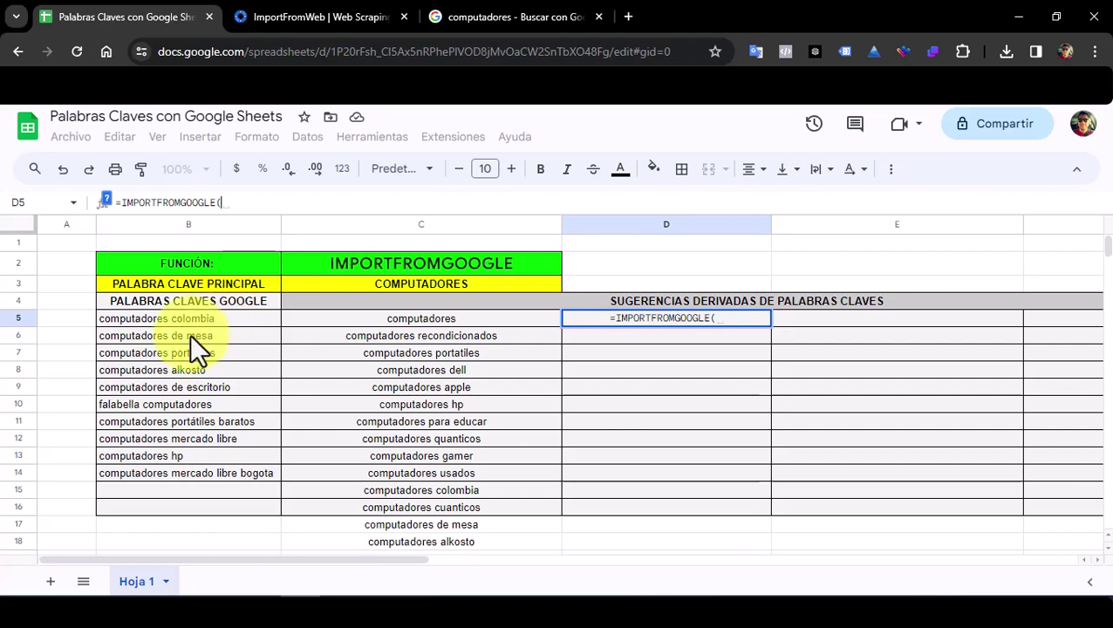
{"action": "left_click", "coordinate": [190, 334]}
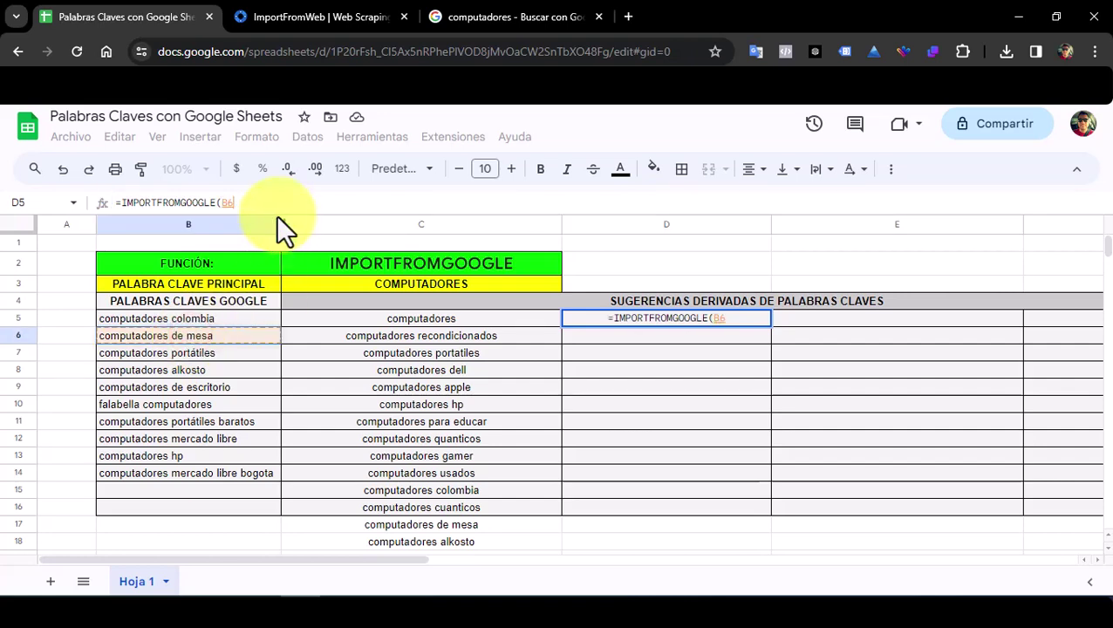
{"action": "type", "text": ","}
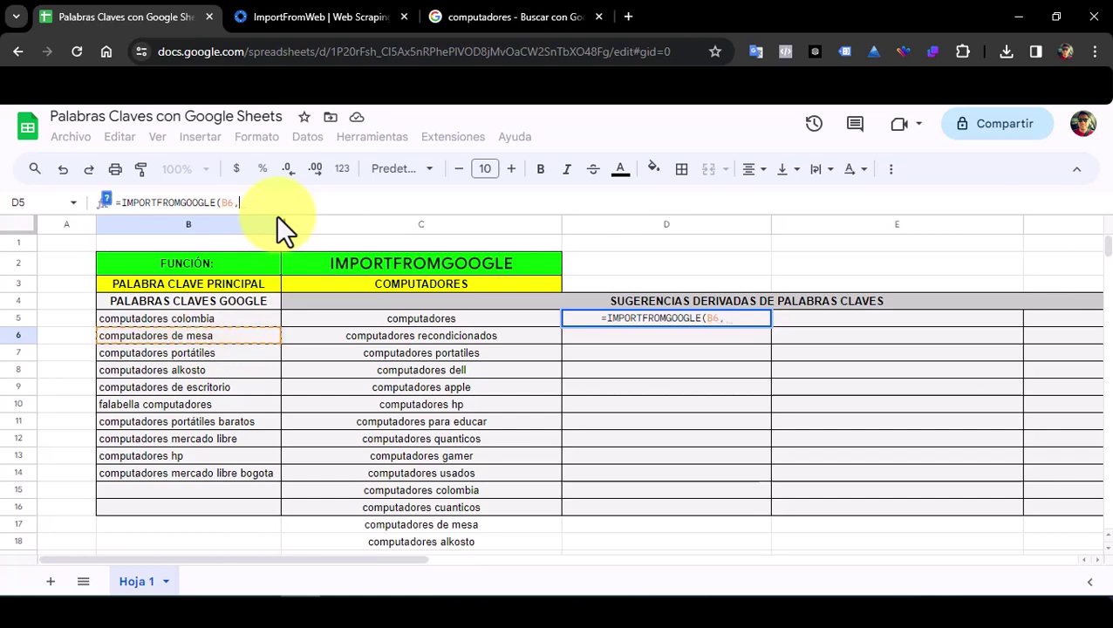
{"action": "type", "text": "\"SU"}
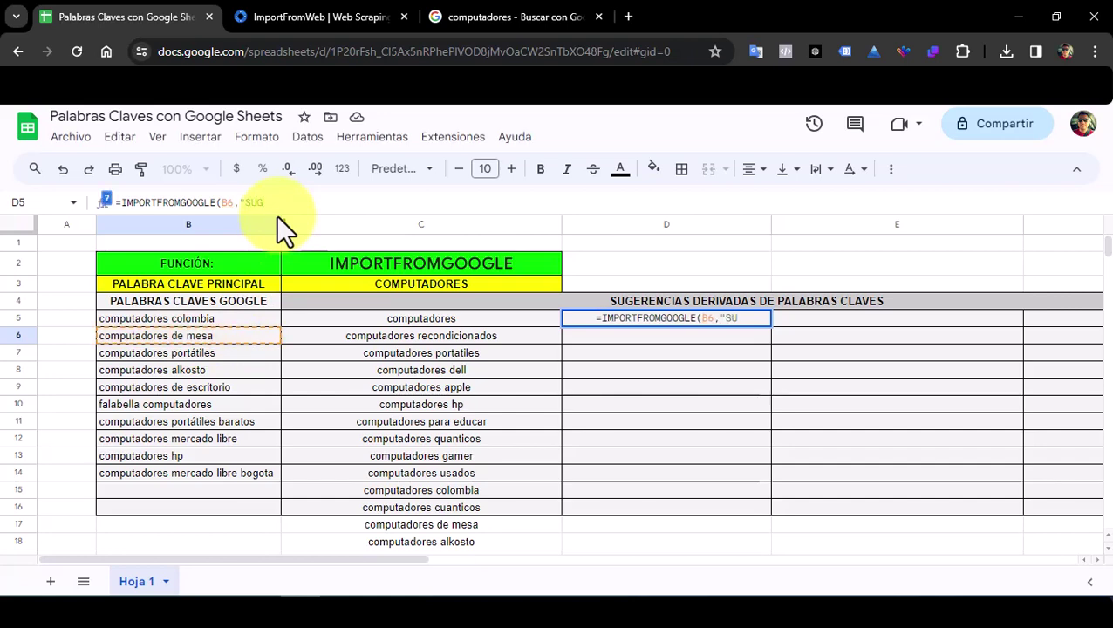
{"action": "type", "text": "GGESTIONS"}
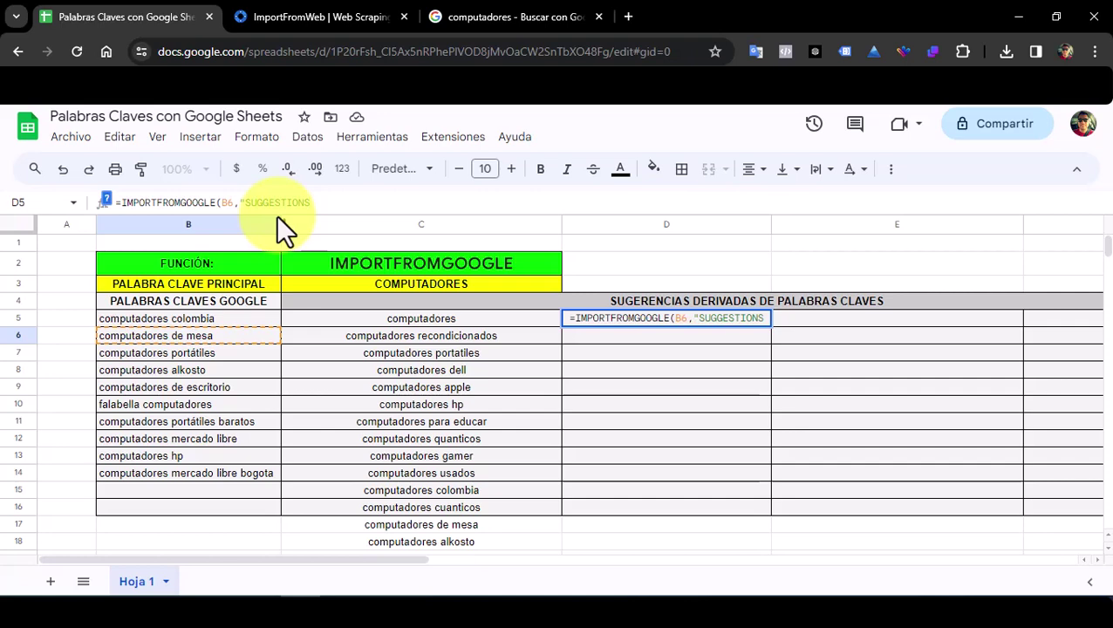
{"action": "type", "text": "\")"}
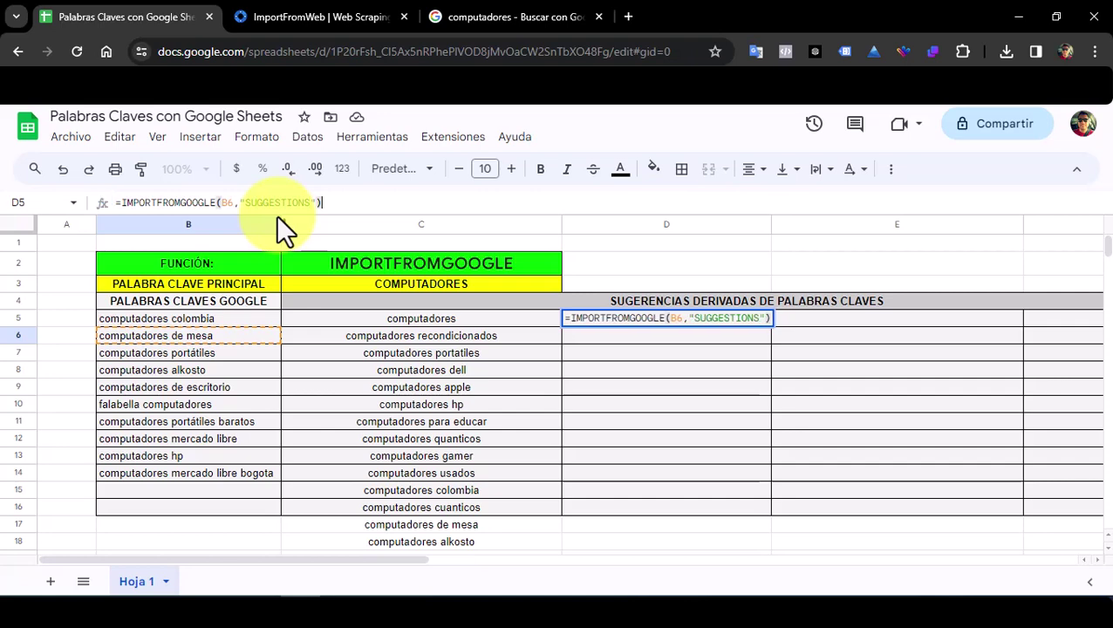
{"action": "key", "text": "Return"}
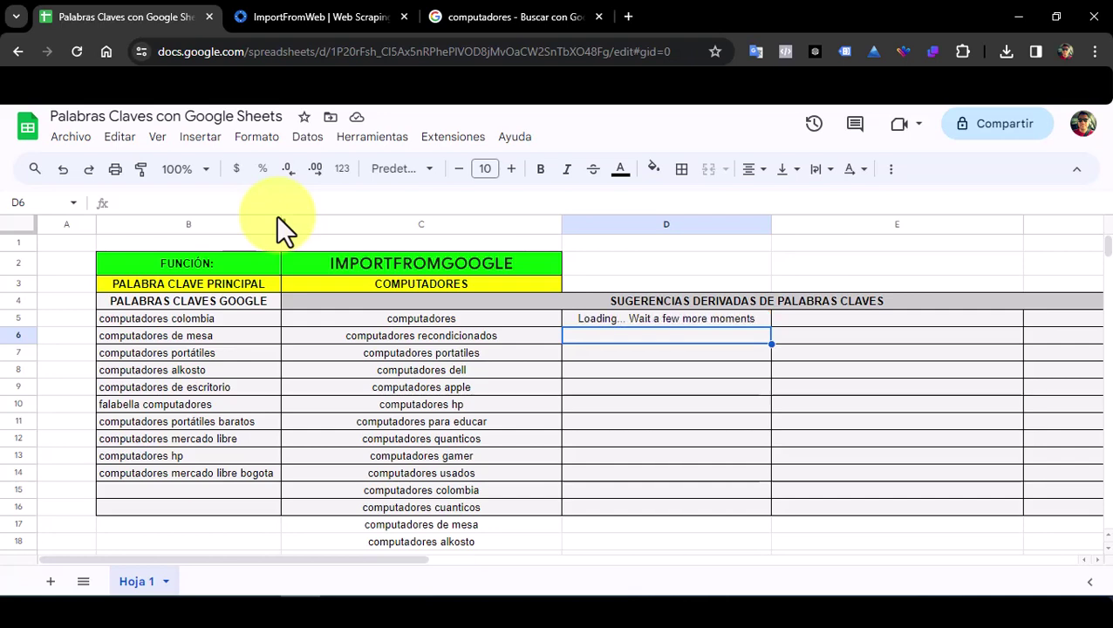
Copy the D5 formula and paste it into E5.
{"action": "left_click", "coordinate": [827, 318]}
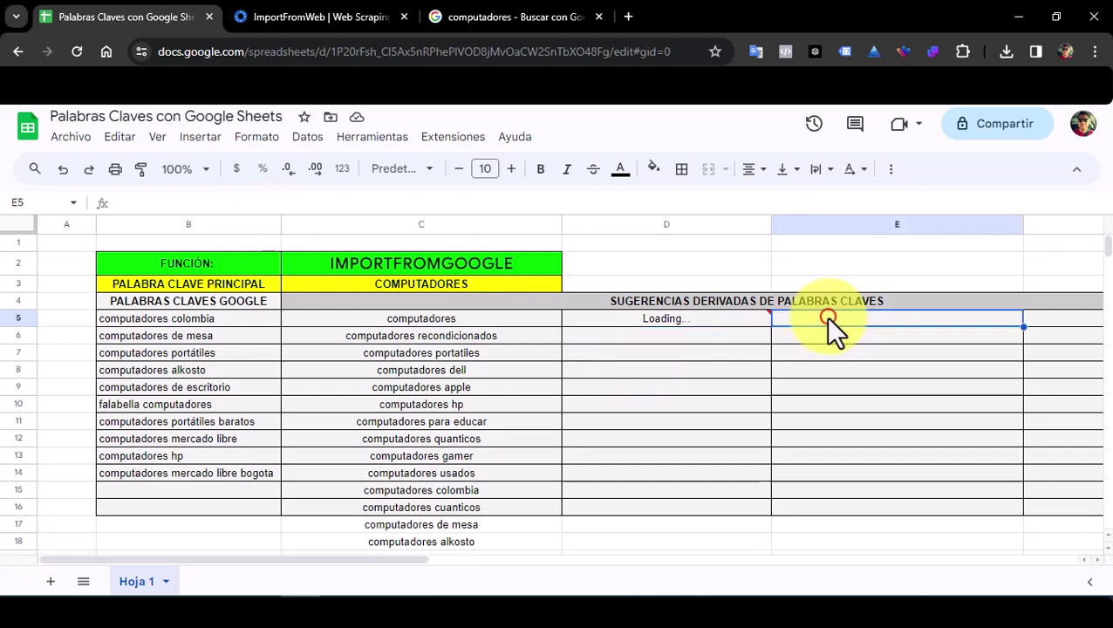
{"action": "left_click", "coordinate": [655, 320]}
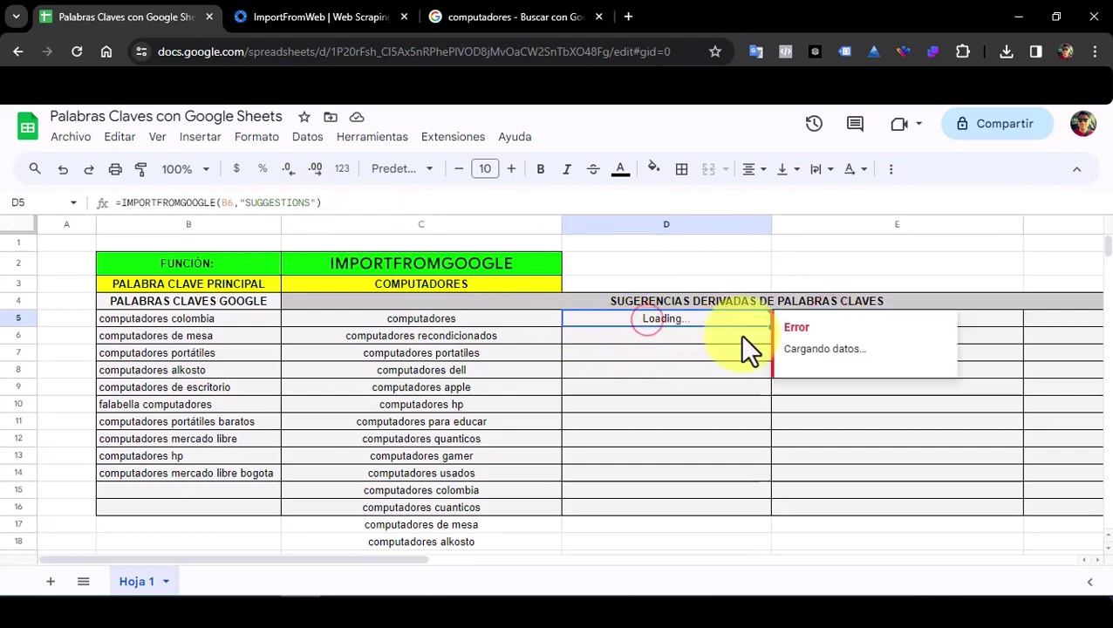
{"action": "key", "text": "ctrl+c"}
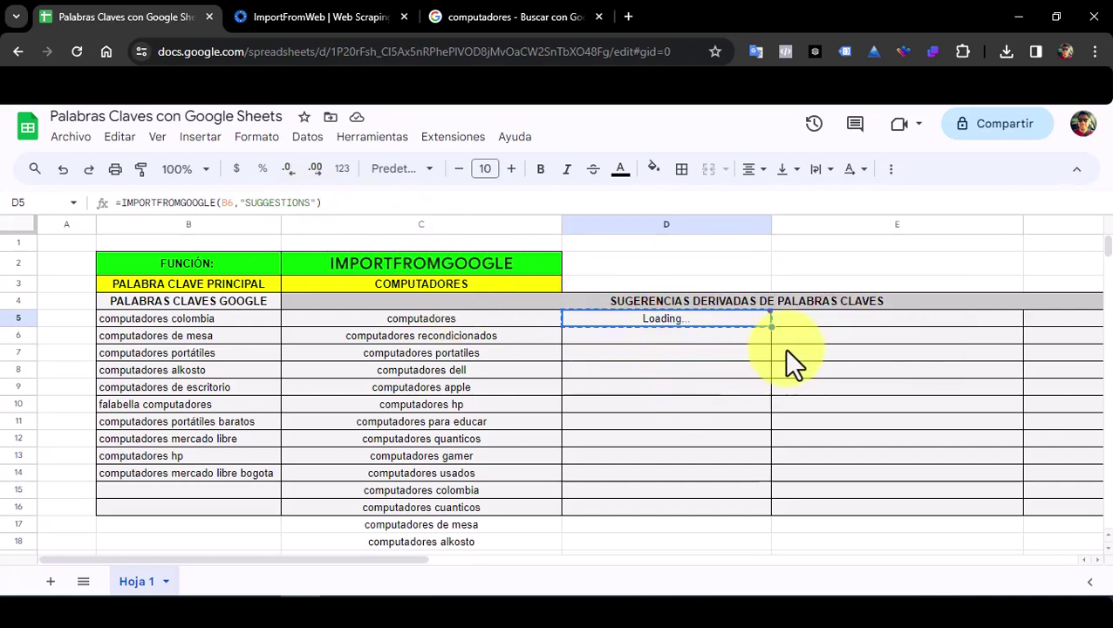
{"action": "left_click", "coordinate": [842, 321]}
{"action": "key", "text": "ctrl+v"}
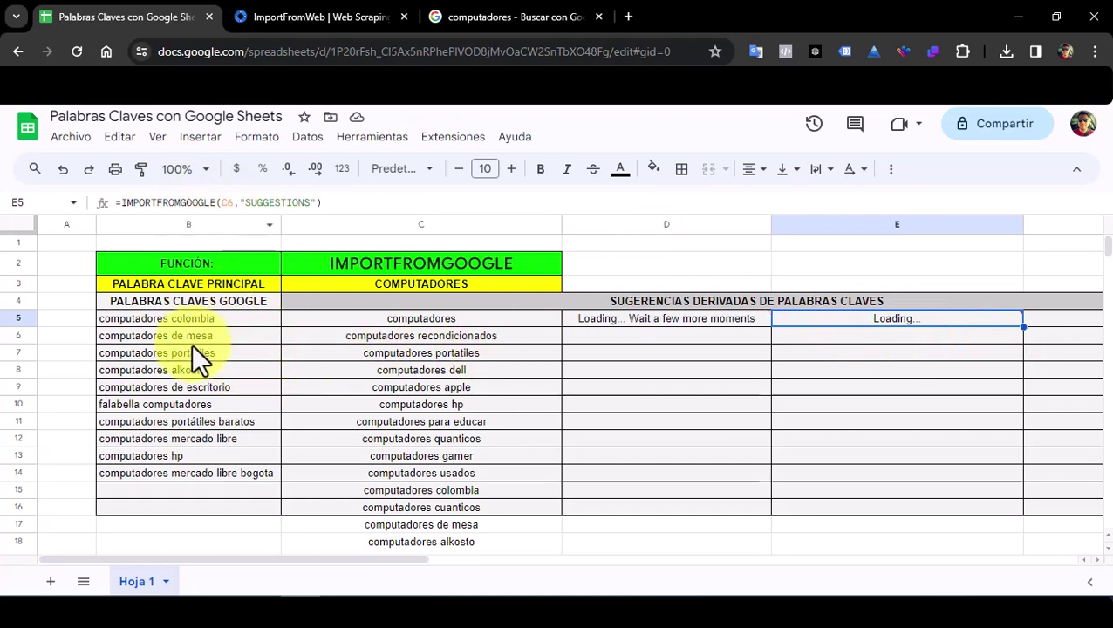
Repoint the E5 formula's keyword reference to B7 and commit it.
{"action": "left_click", "coordinate": [144, 354]}
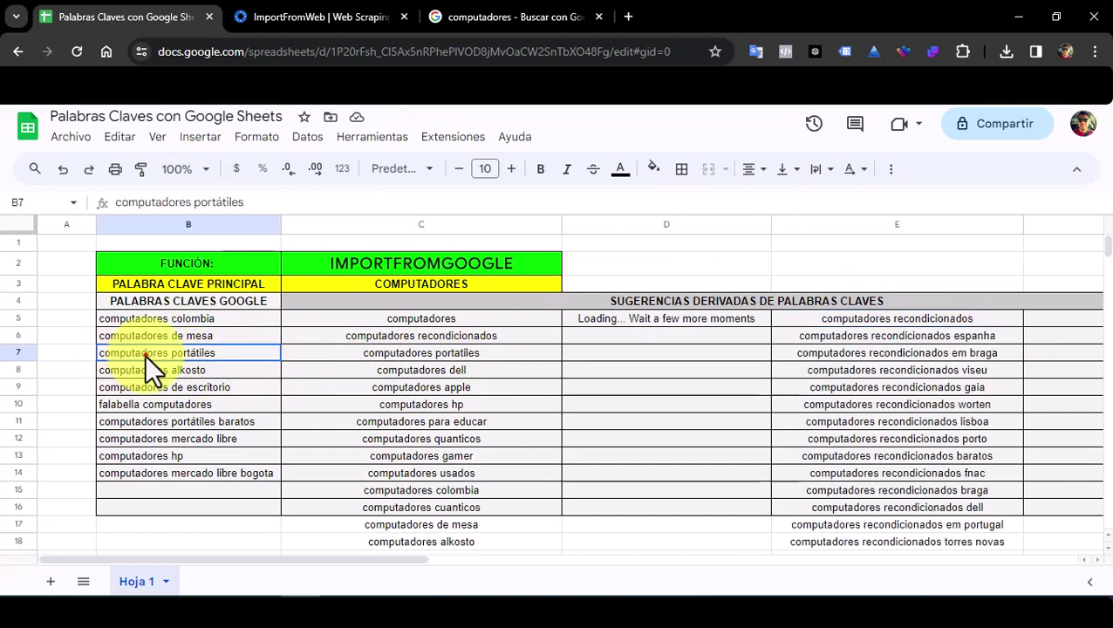
{"action": "left_click", "coordinate": [883, 319]}
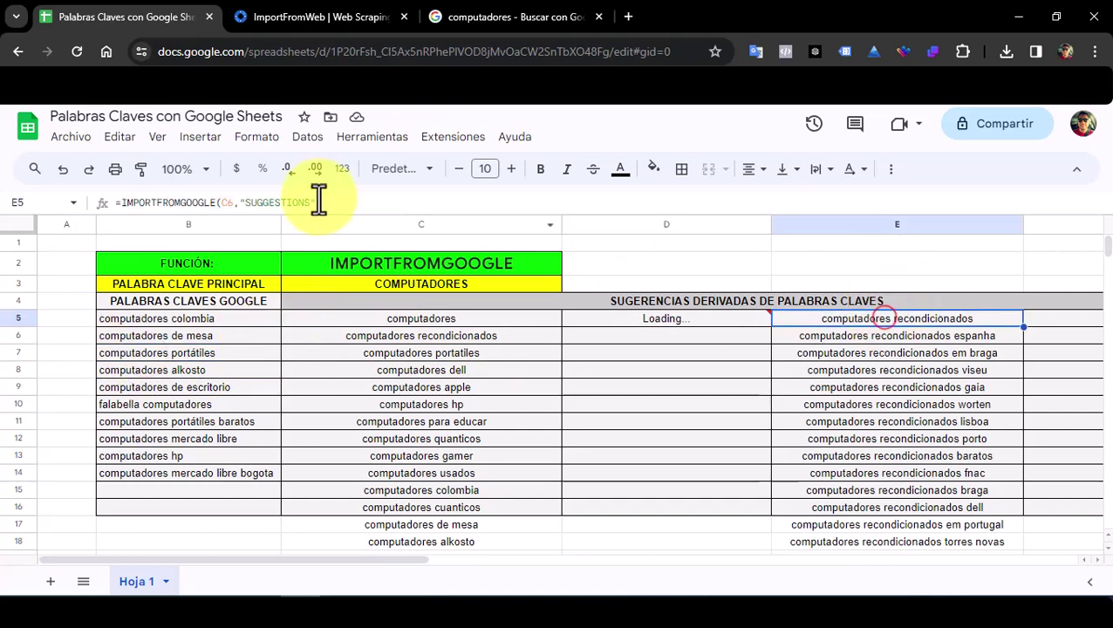
{"action": "left_click", "coordinate": [232, 202]}
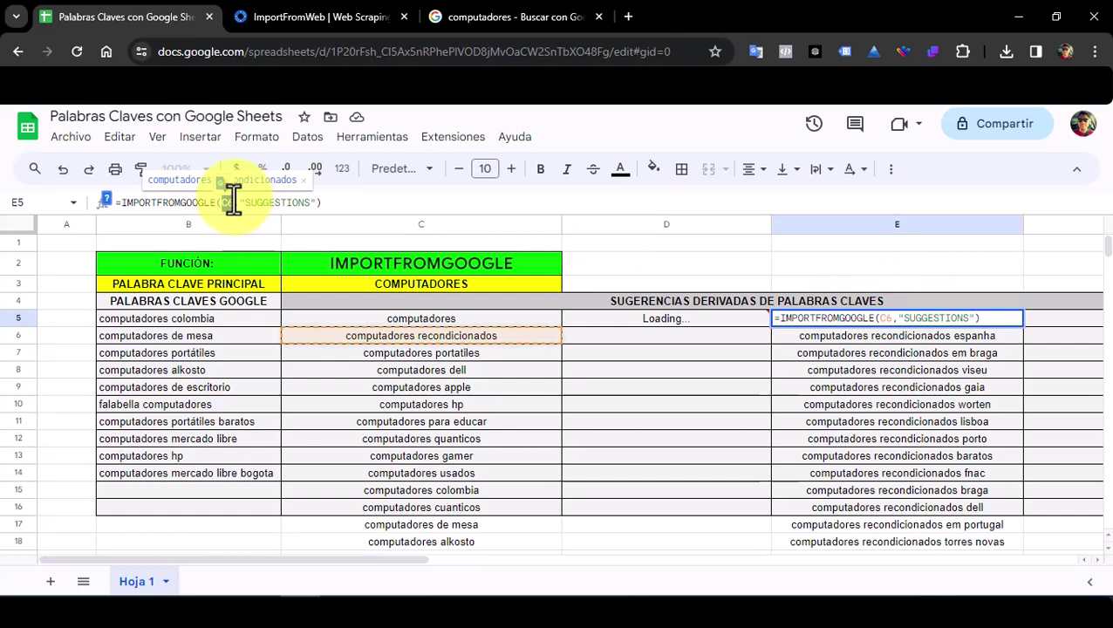
{"action": "key", "text": "BackSpace"}
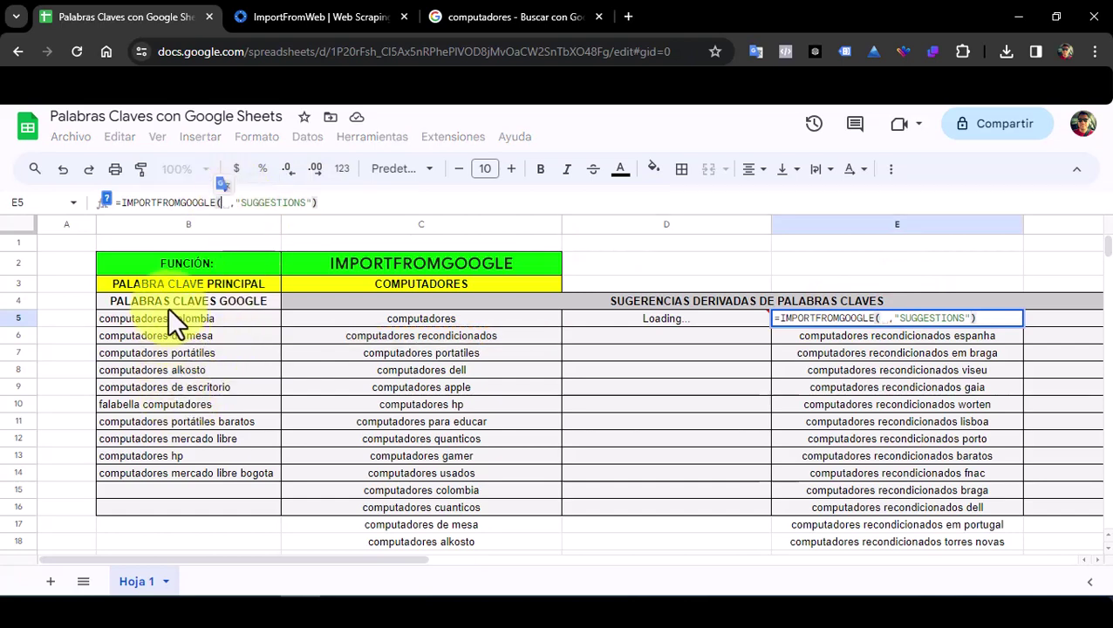
{"action": "left_click", "coordinate": [149, 353]}
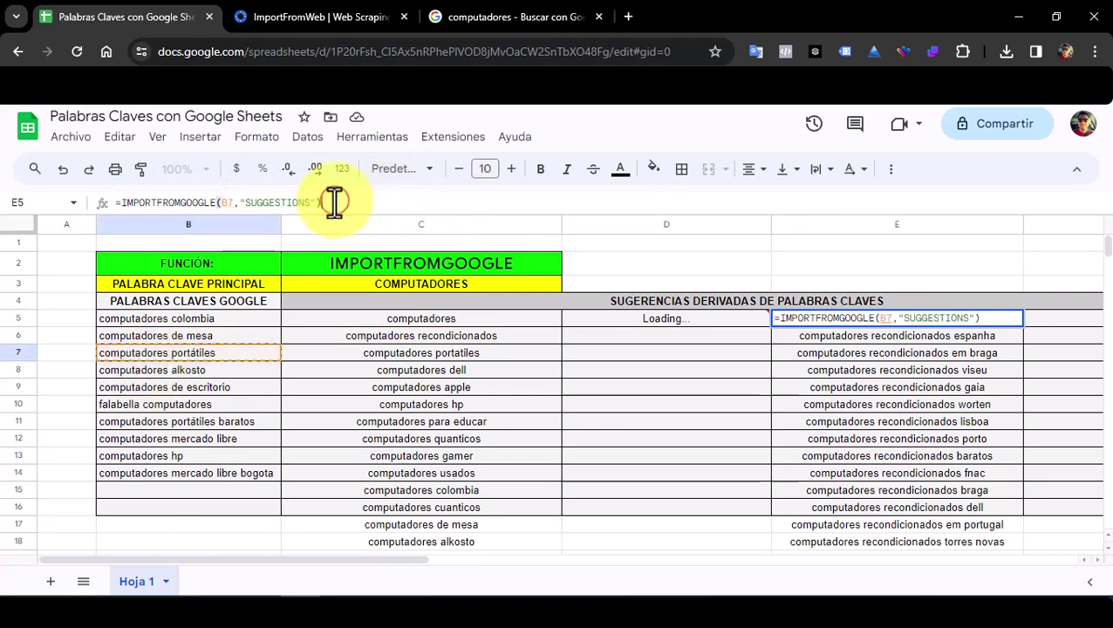
{"action": "key", "text": "Return"}
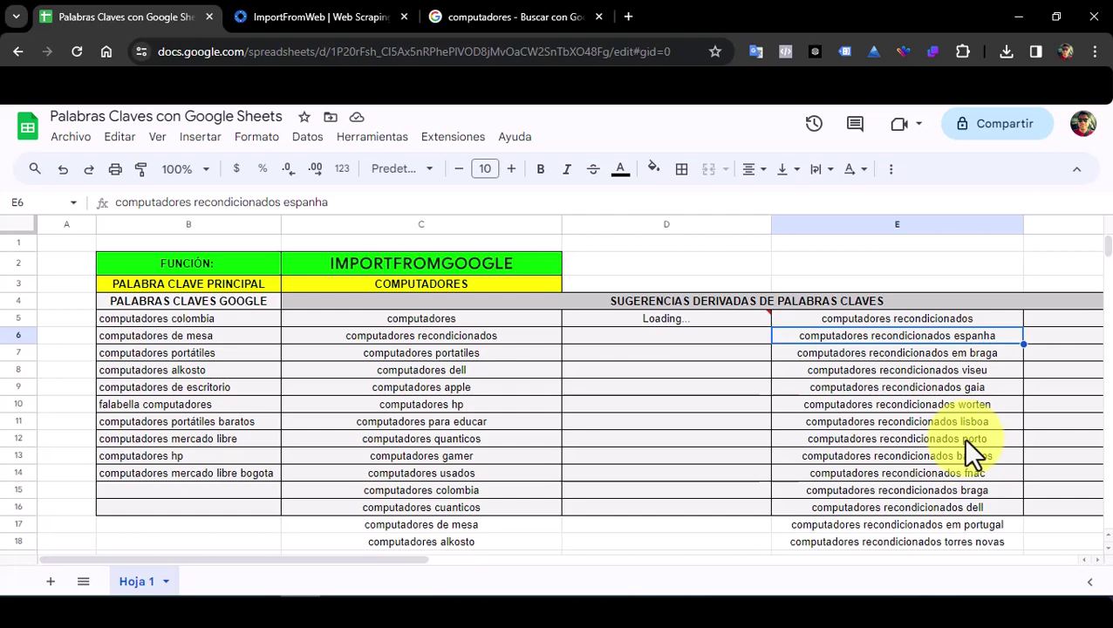
Check E5's formula, the column D loading status and the keyword in B7.
{"action": "left_click", "coordinate": [903, 318]}
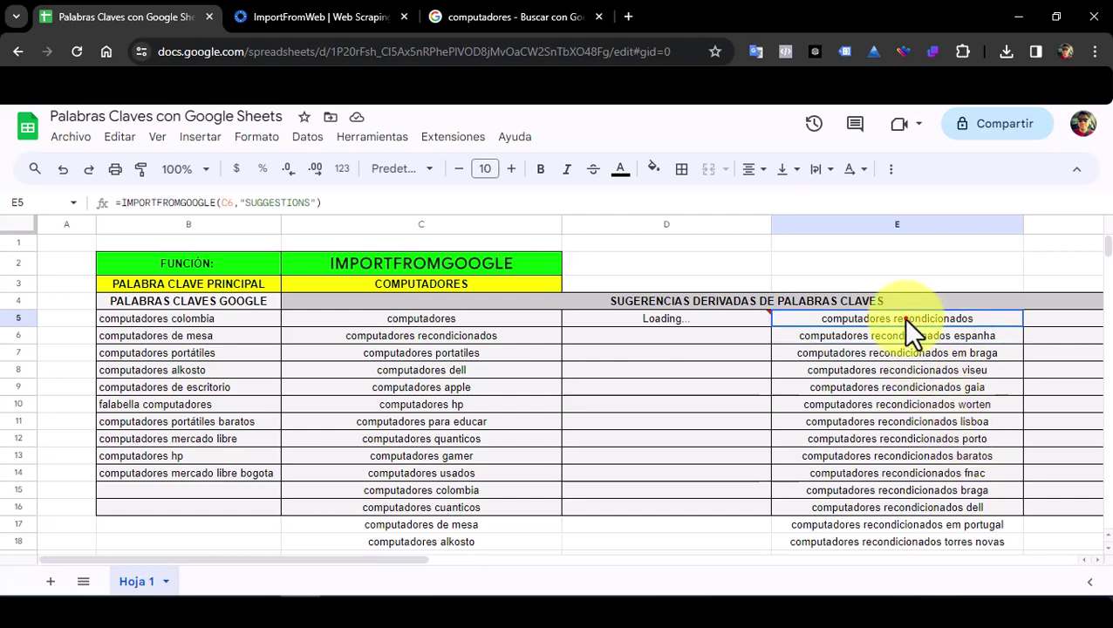
{"action": "left_click", "coordinate": [852, 336]}
{"action": "left_click", "coordinate": [851, 319]}
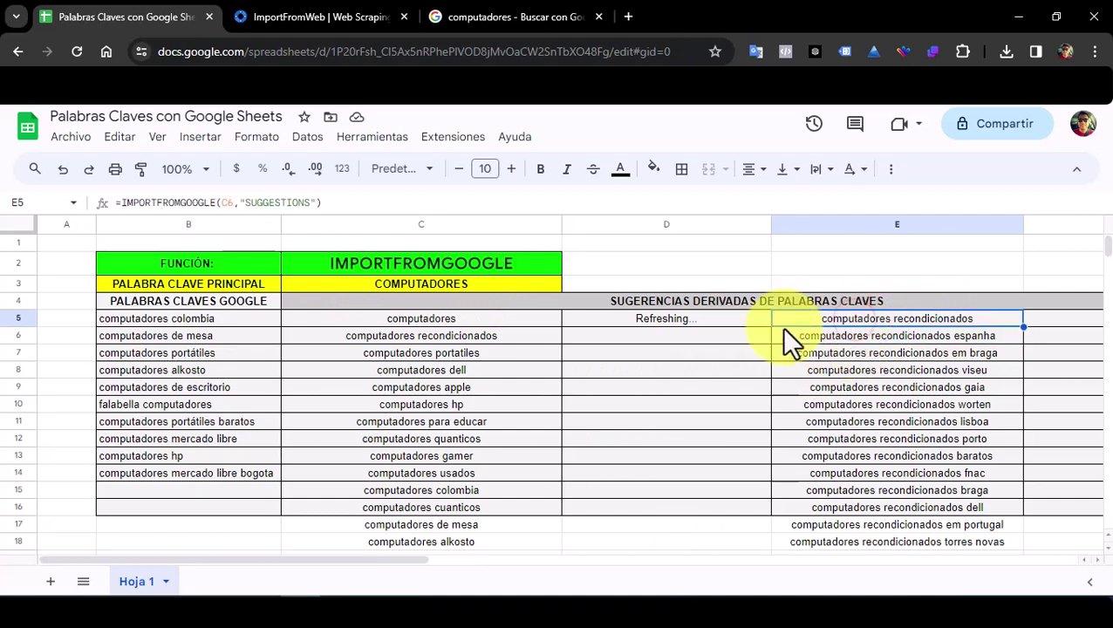
{"action": "left_click", "coordinate": [619, 321]}
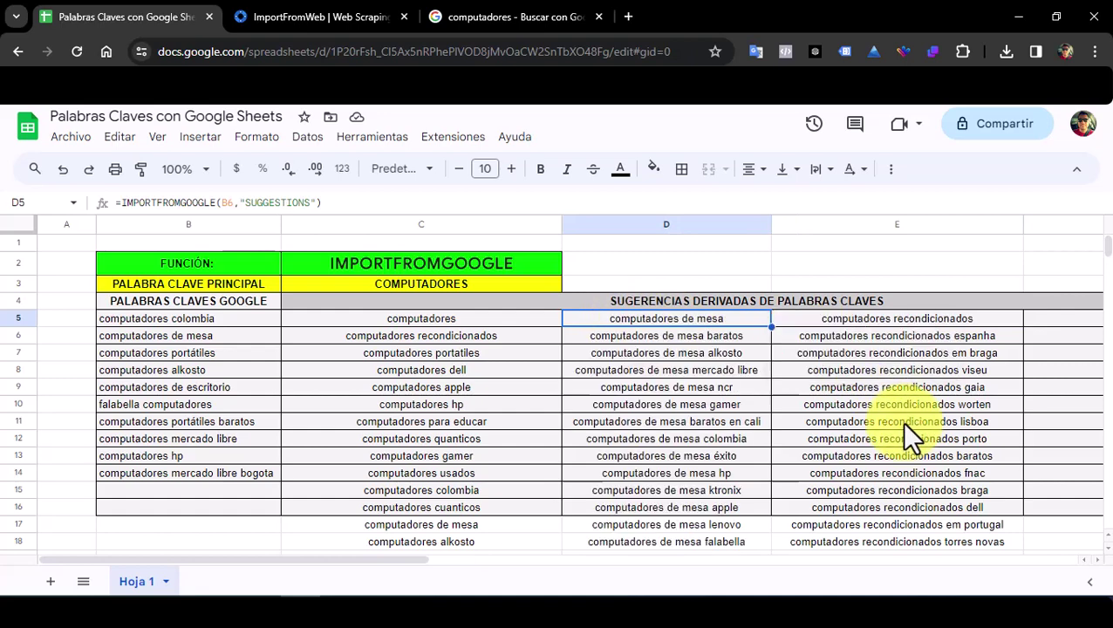
{"action": "left_click", "coordinate": [880, 317]}
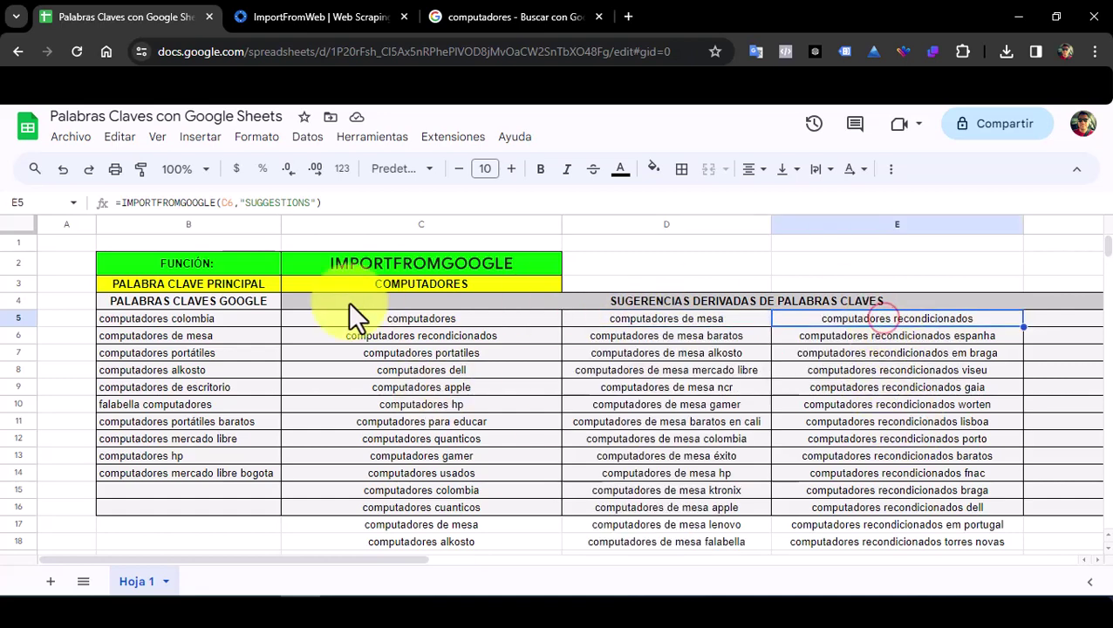
{"action": "left_click", "coordinate": [175, 352]}
Replace C6 with B7 in E5's formula to list computadores portátiles suggestions in column E.
{"action": "left_click", "coordinate": [931, 323]}
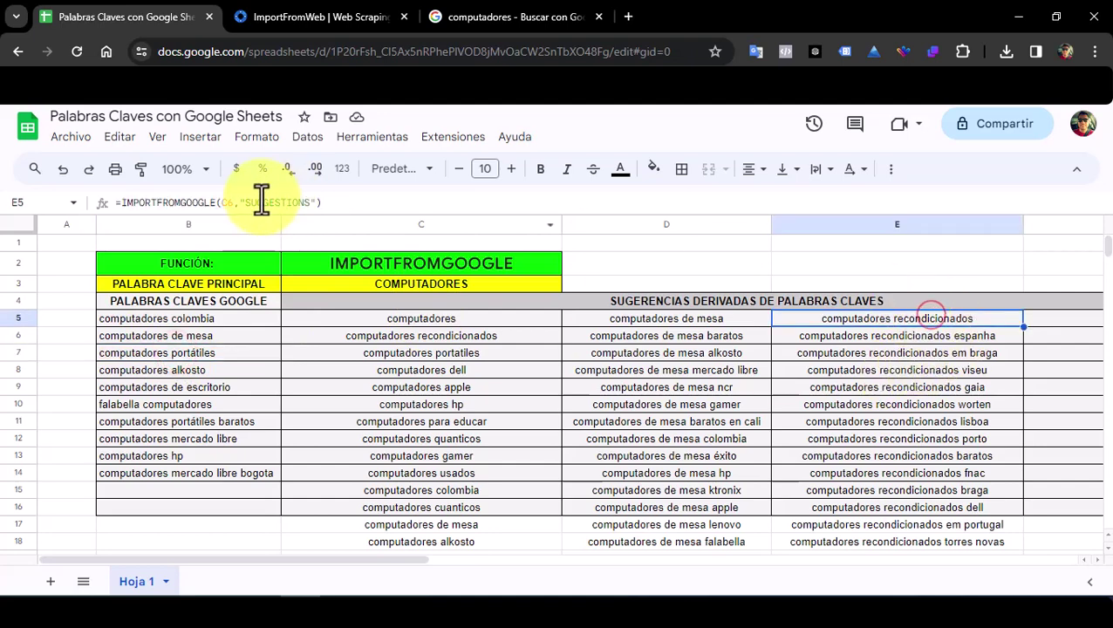
{"action": "double_click", "coordinate": [226, 201]}
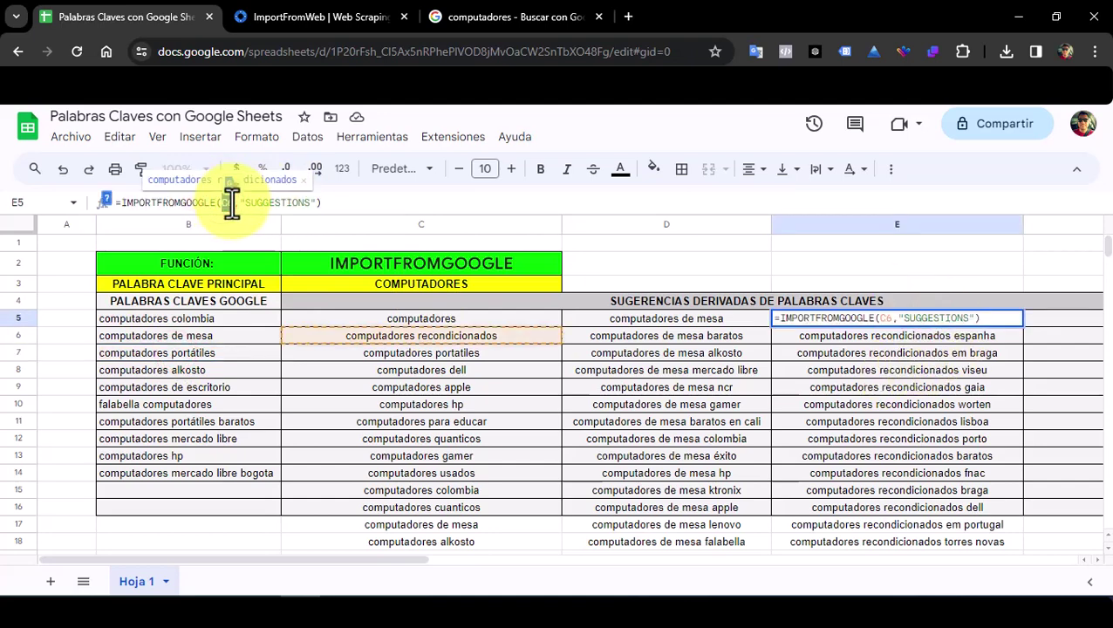
{"action": "key", "text": "BackSpace"}
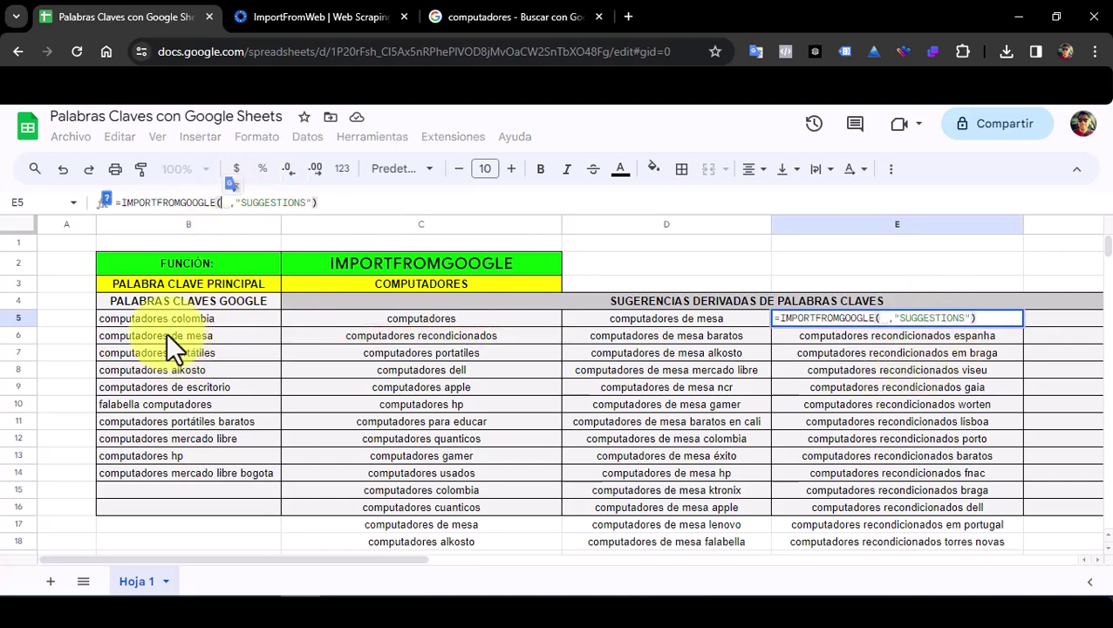
{"action": "left_click", "coordinate": [163, 351]}
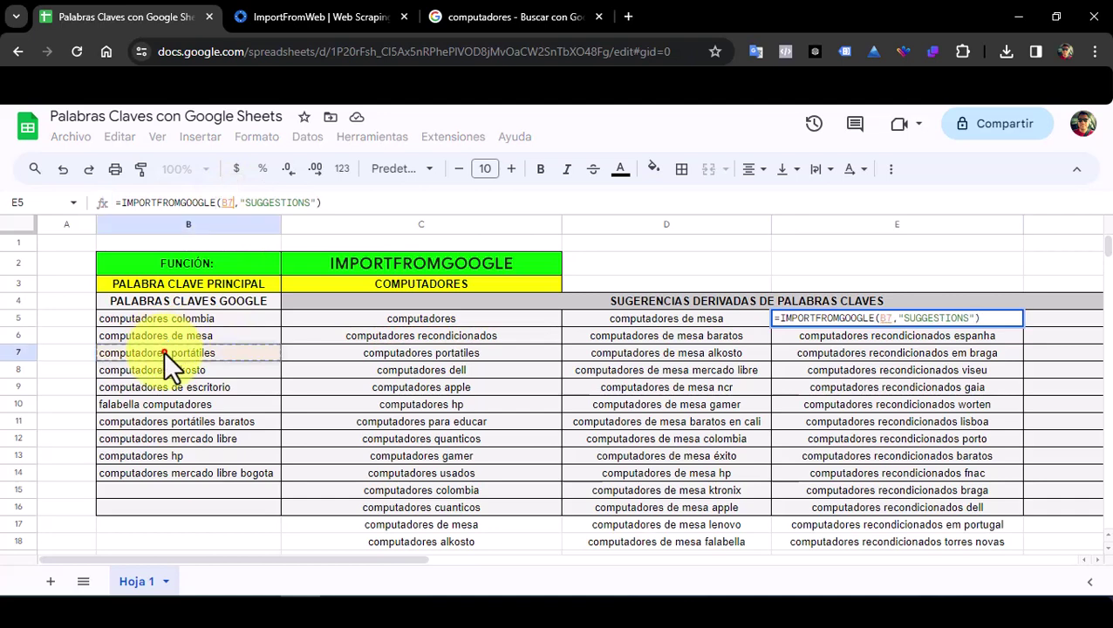
{"action": "left_click", "coordinate": [333, 203]}
{"action": "key", "text": "Return"}
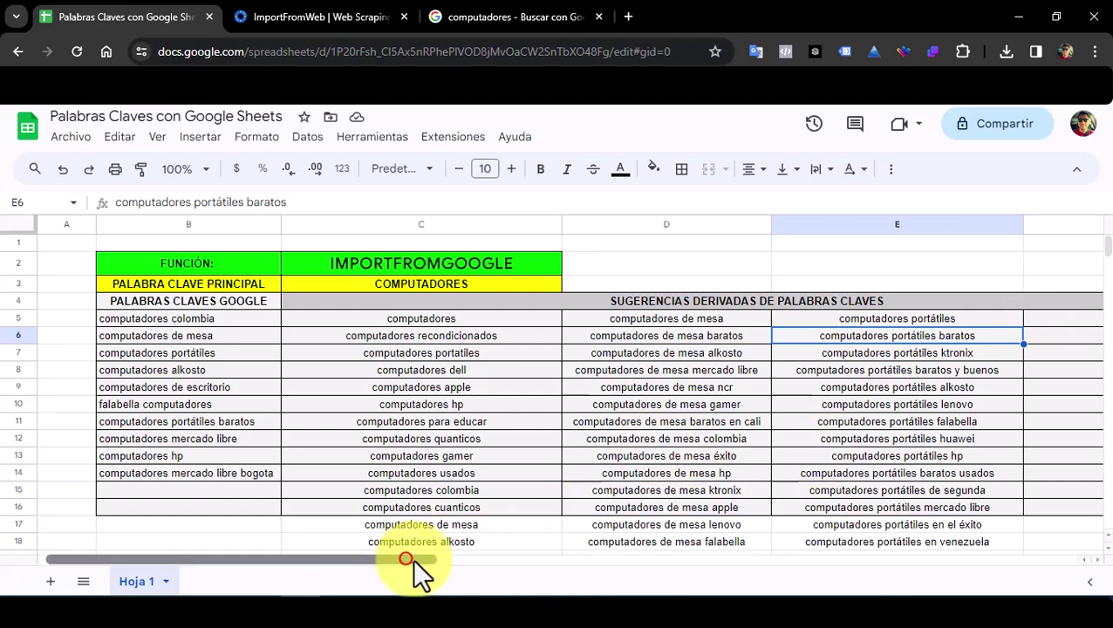
{"action": "left_click_drag", "start_coordinate": [413, 558], "coordinate": [435, 559]}
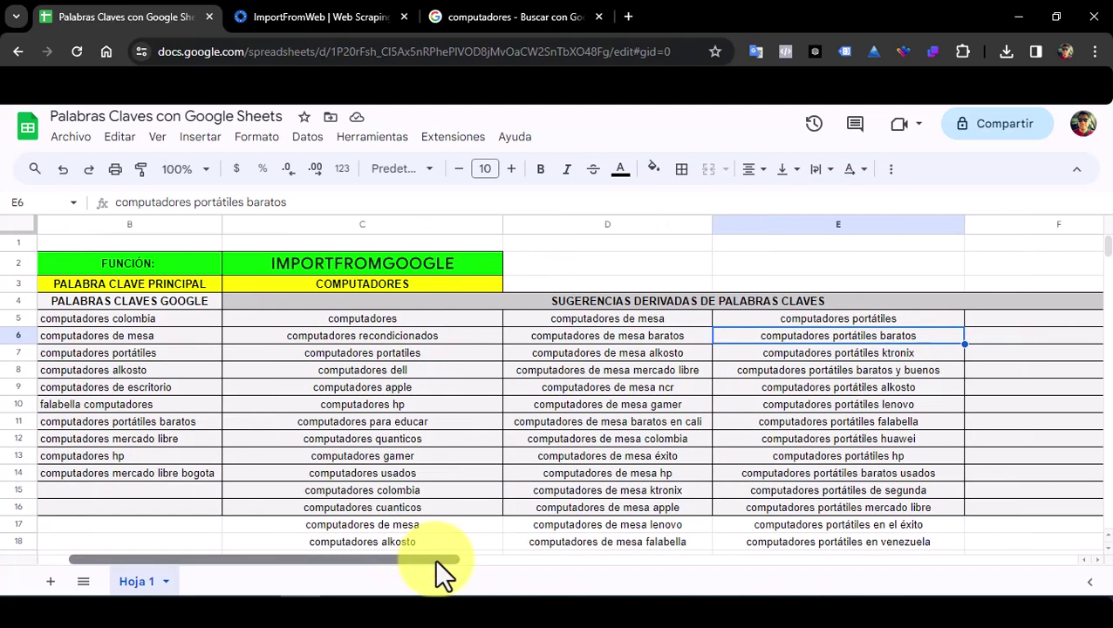
{"action": "scroll", "coordinate": [884, 492], "scroll_direction": "down", "scroll_amount": 1}
{"action": "scroll", "coordinate": [872, 497], "scroll_direction": "up", "scroll_amount": 1}
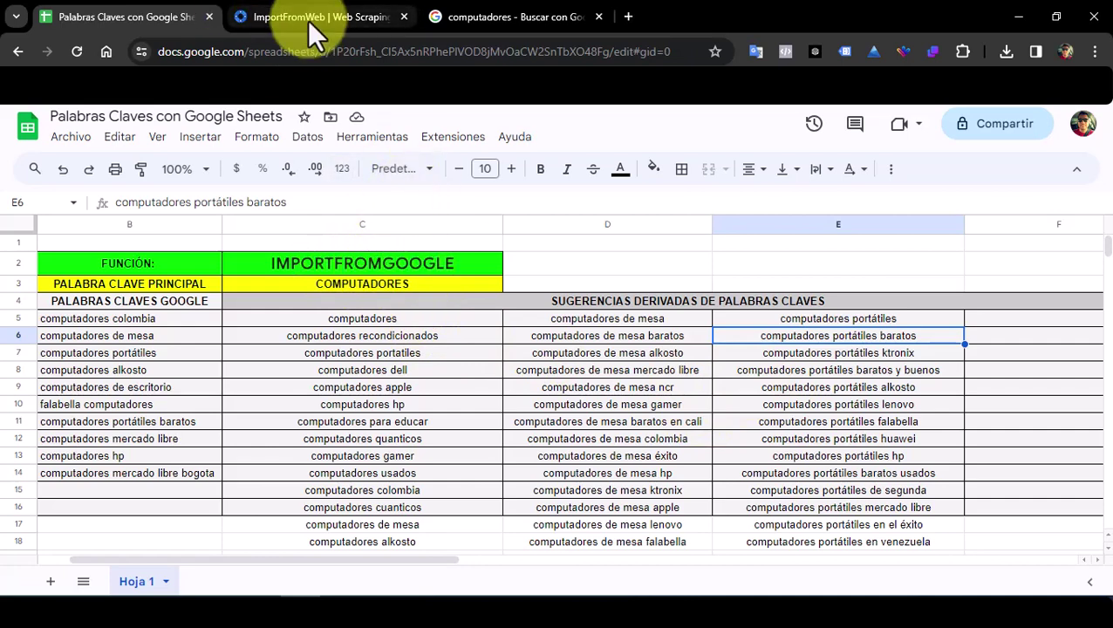
{"action": "mouse_move", "coordinate": [319, 16]}
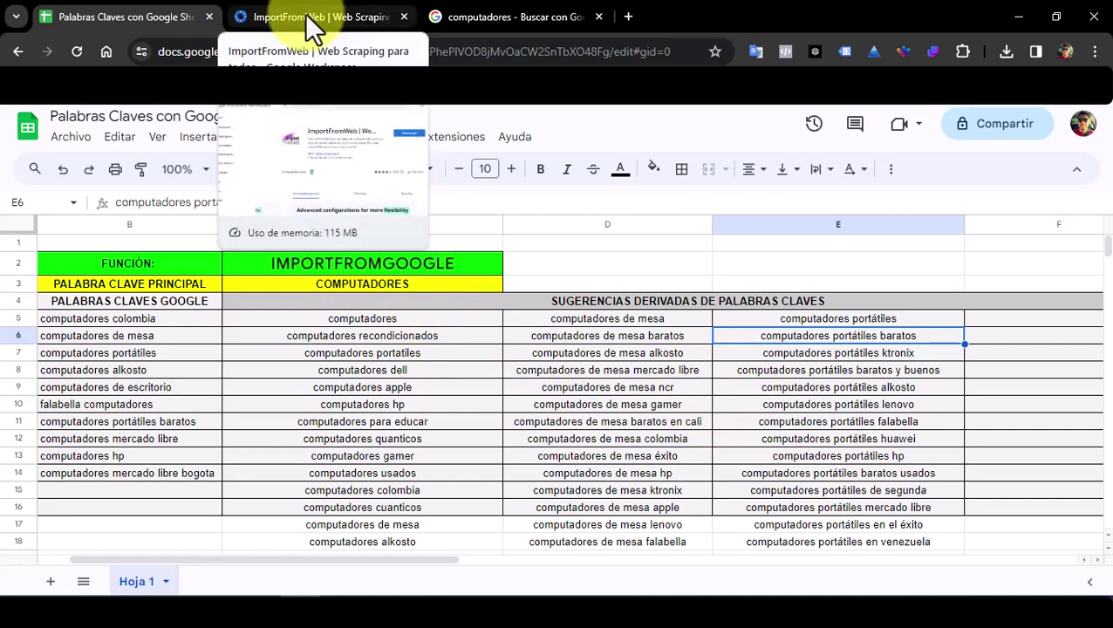
Expand the ImportFromWeb listing's description and highlight the free-trial '▶ INSTÁLALO…' paragraph.
{"action": "left_click", "coordinate": [307, 19]}
{"action": "scroll", "coordinate": [711, 388], "scroll_direction": "down", "scroll_amount": 1}
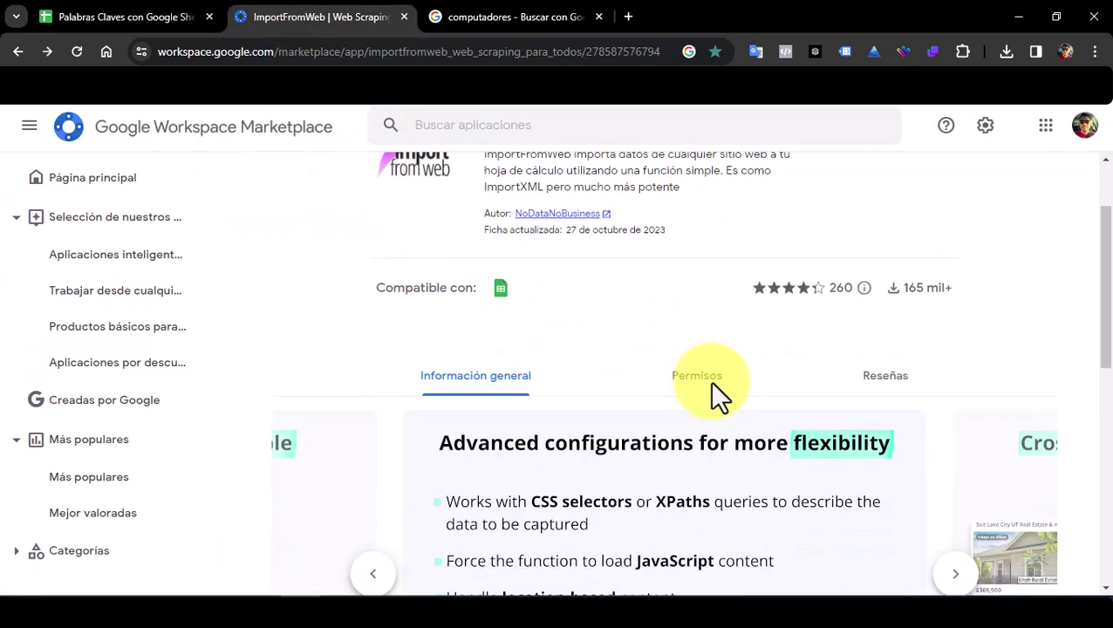
{"action": "scroll", "coordinate": [746, 372], "scroll_direction": "down", "scroll_amount": 4}
{"action": "scroll", "coordinate": [743, 369], "scroll_direction": "down", "scroll_amount": 3}
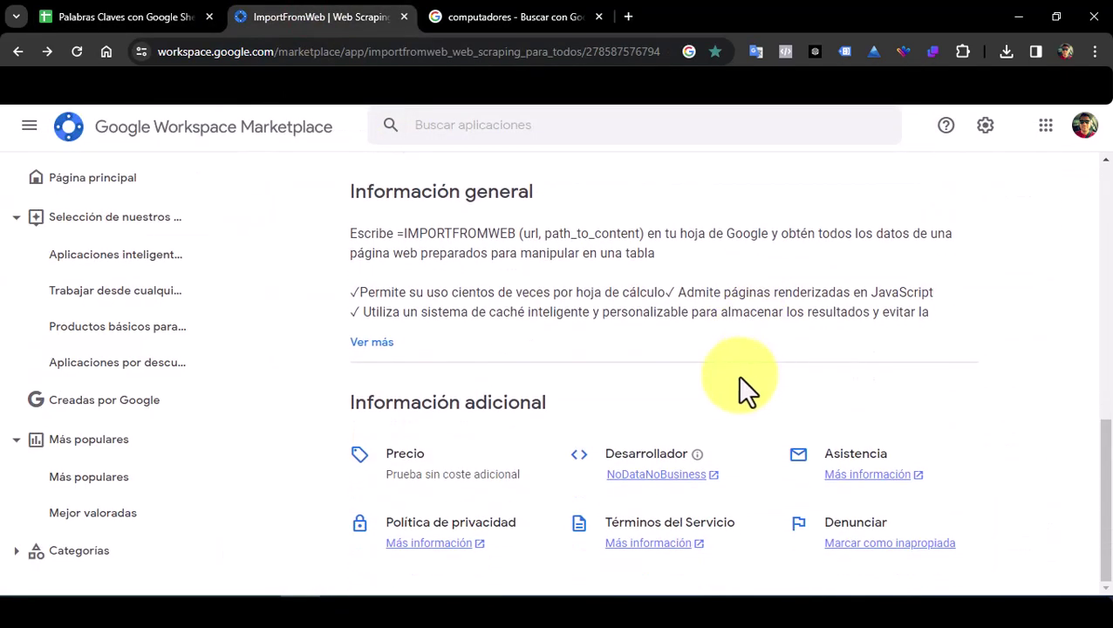
{"action": "left_click", "coordinate": [373, 344]}
{"action": "scroll", "coordinate": [815, 399], "scroll_direction": "down", "scroll_amount": 3}
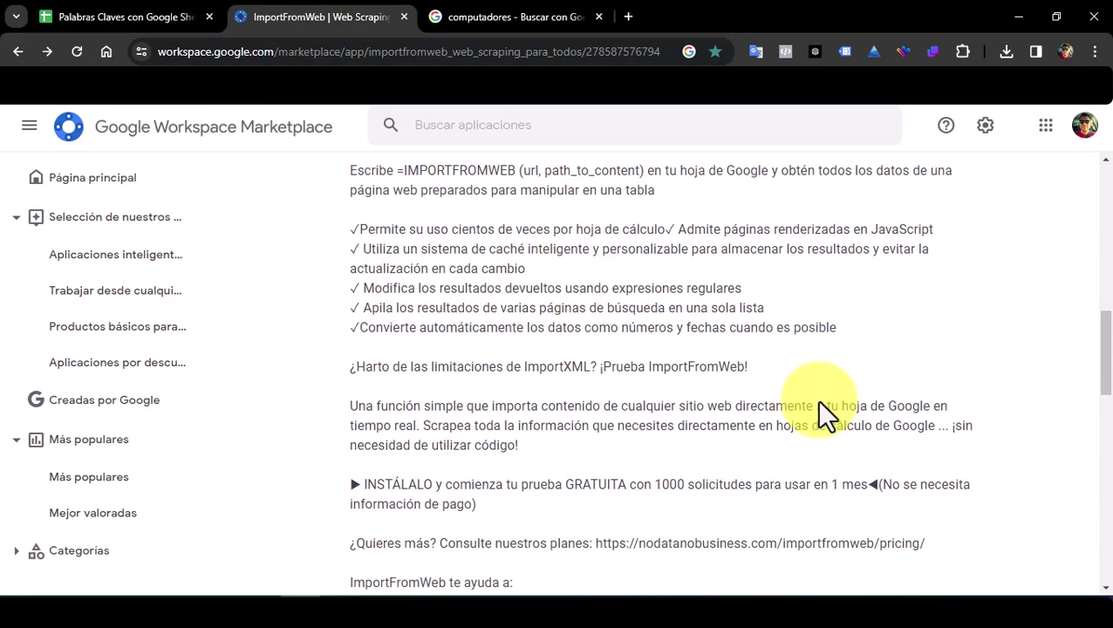
{"action": "scroll", "coordinate": [824, 412], "scroll_direction": "down", "scroll_amount": 1}
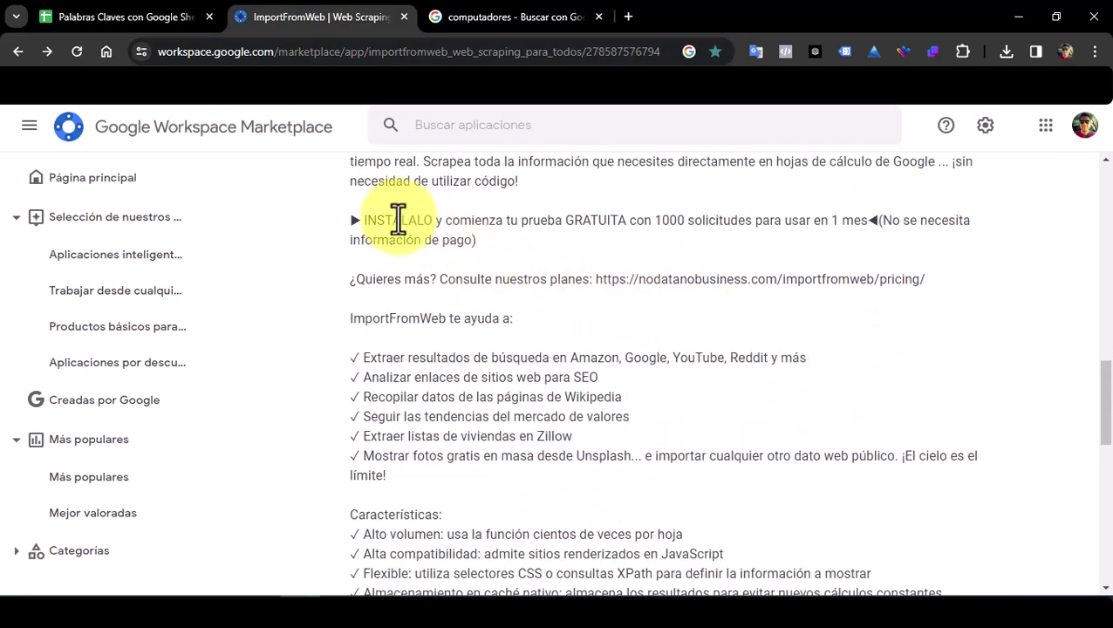
{"action": "left_click_drag", "start_coordinate": [354, 220], "coordinate": [477, 242]}
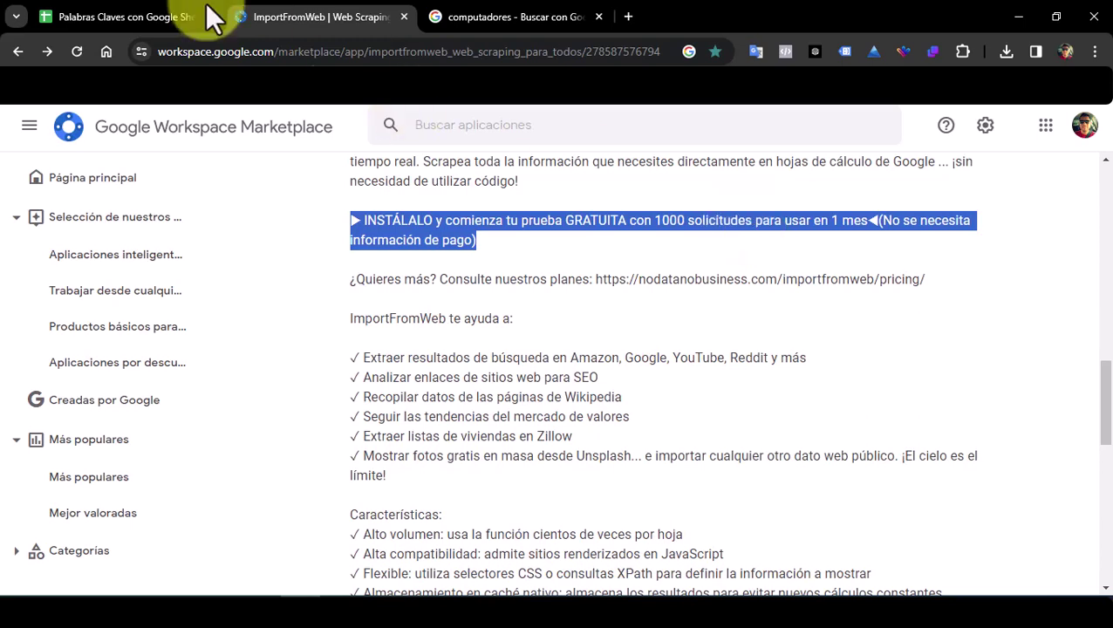
{"action": "left_click", "coordinate": [112, 17]}
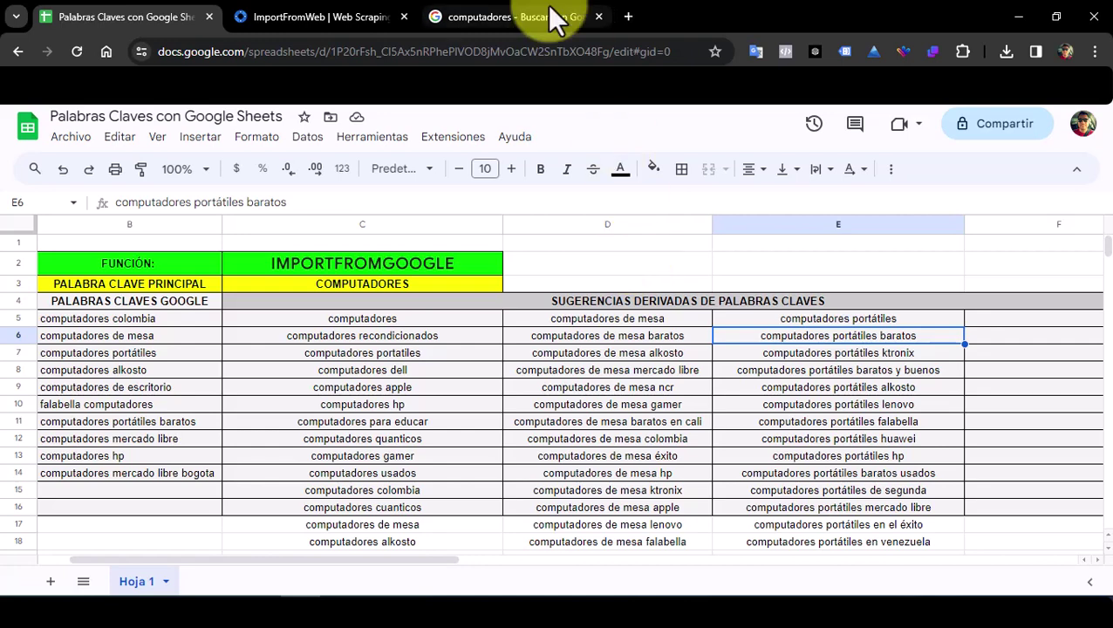
{"action": "left_click", "coordinate": [304, 16]}
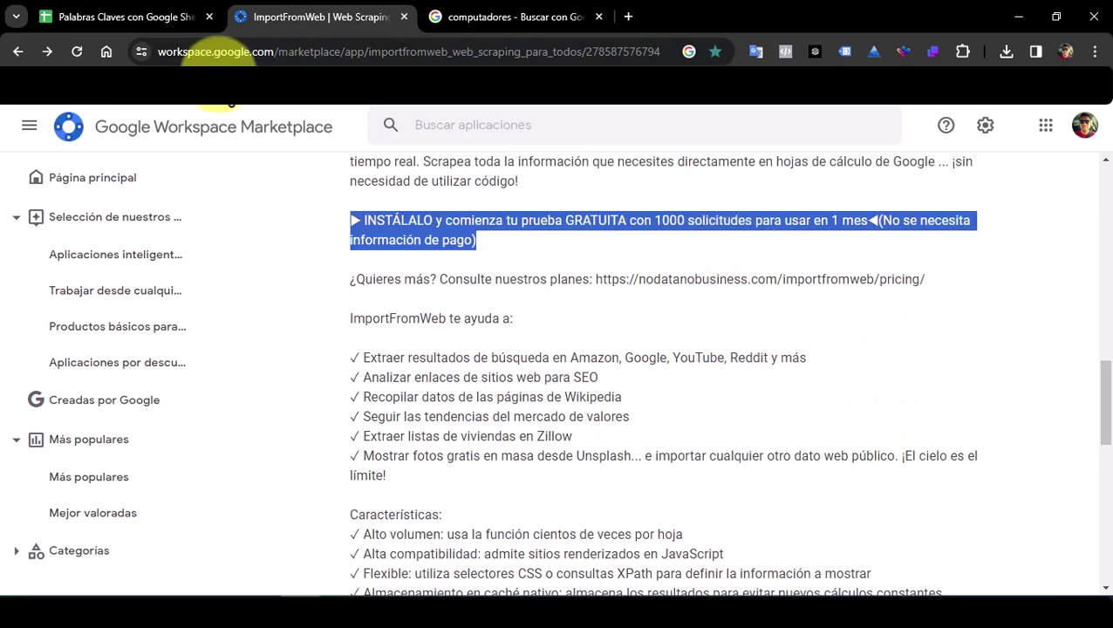
Reload the keyword spreadsheet to load ImportFromWeb, then close its Function Builder sidebar.
{"action": "left_click", "coordinate": [111, 15]}
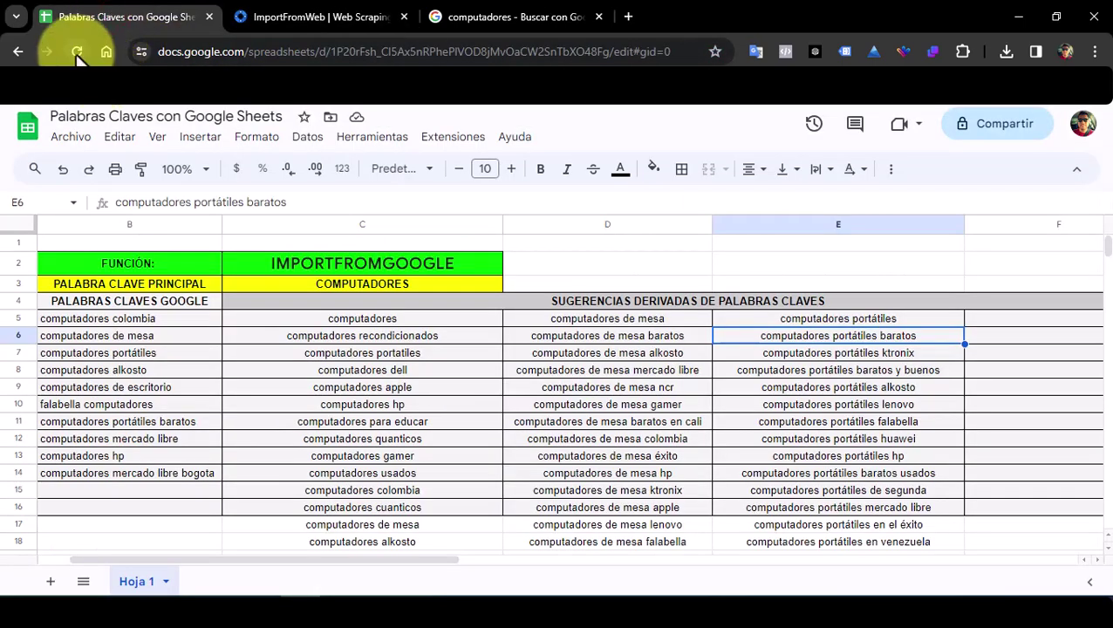
{"action": "left_click", "coordinate": [76, 52]}
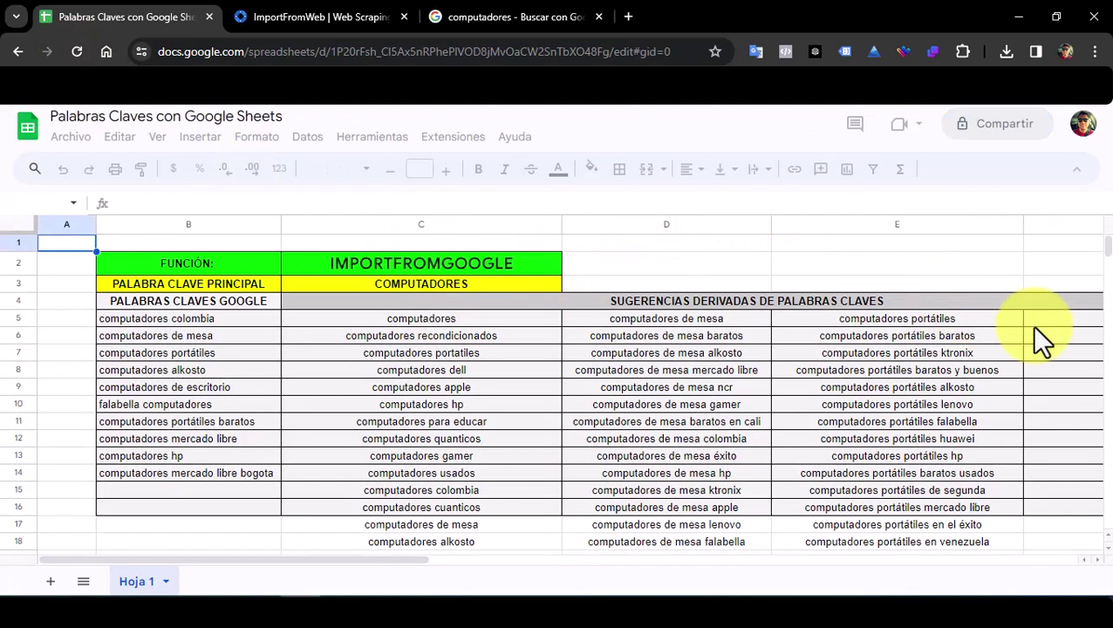
{"action": "scroll", "coordinate": [968, 396], "scroll_direction": "down", "scroll_amount": 1}
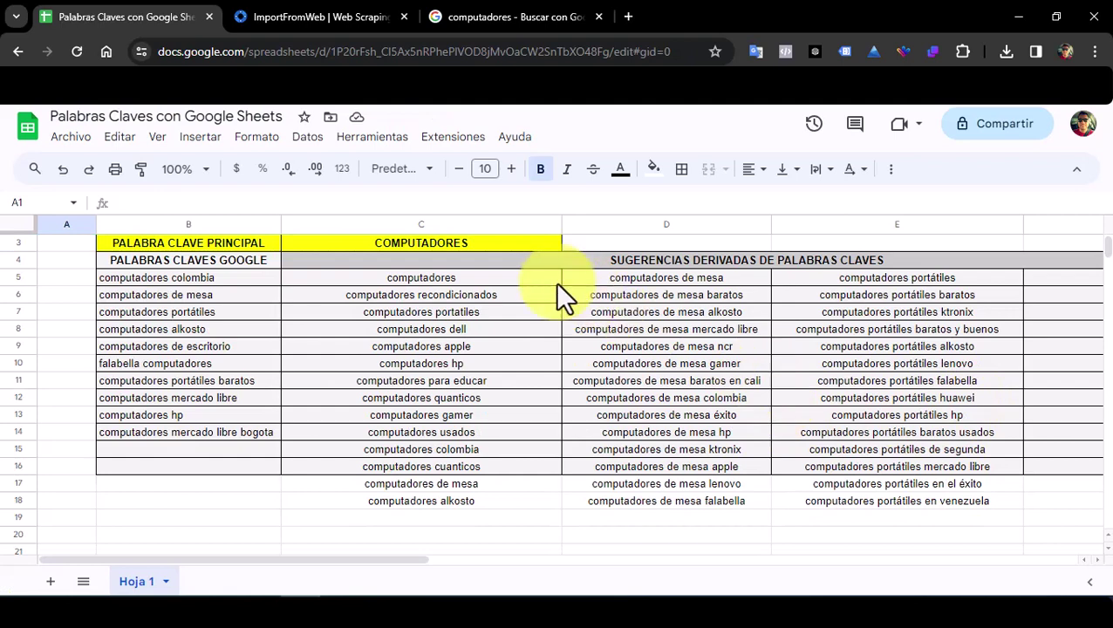
{"action": "scroll", "coordinate": [554, 282], "scroll_direction": "up", "scroll_amount": 1}
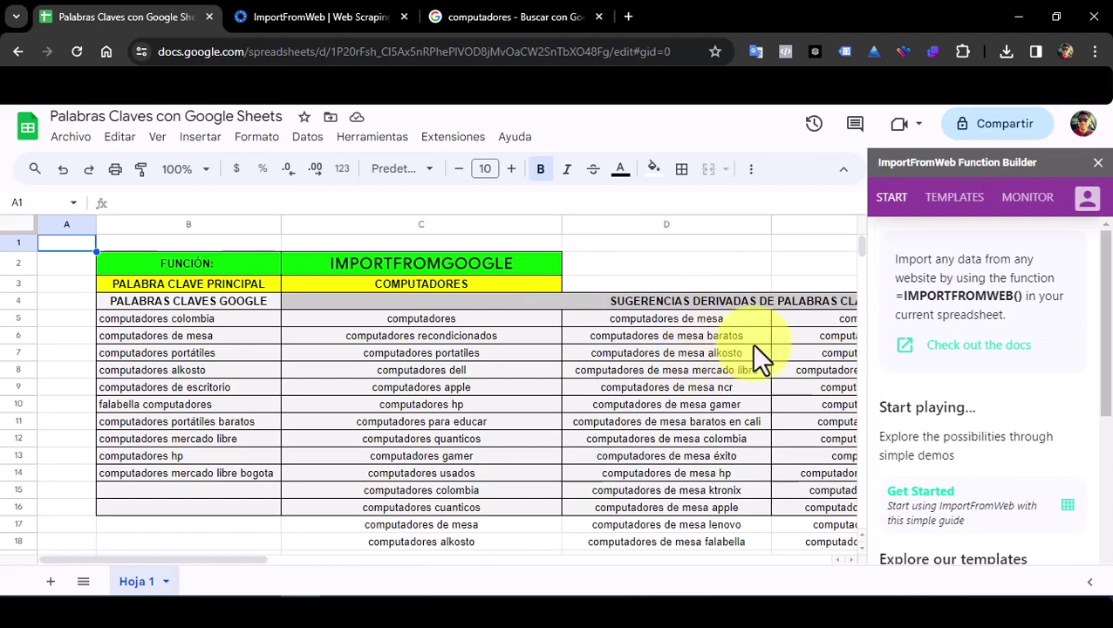
{"action": "scroll", "coordinate": [973, 398], "scroll_direction": "down", "scroll_amount": 3}
{"action": "scroll", "coordinate": [1007, 436], "scroll_direction": "down", "scroll_amount": 2}
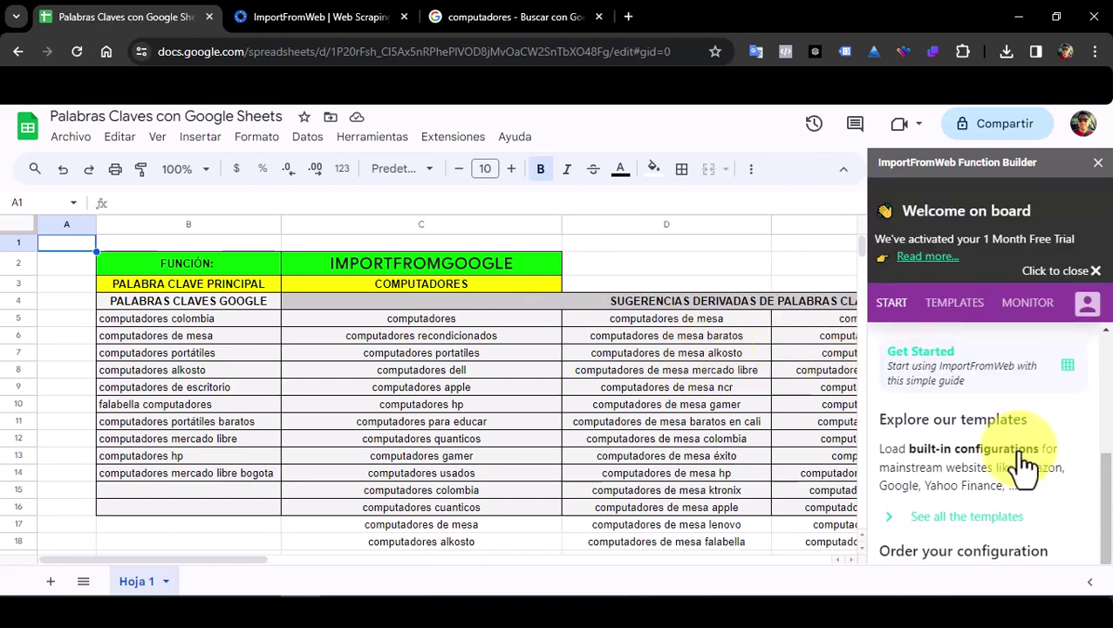
{"action": "scroll", "coordinate": [1016, 453], "scroll_direction": "up", "scroll_amount": 1}
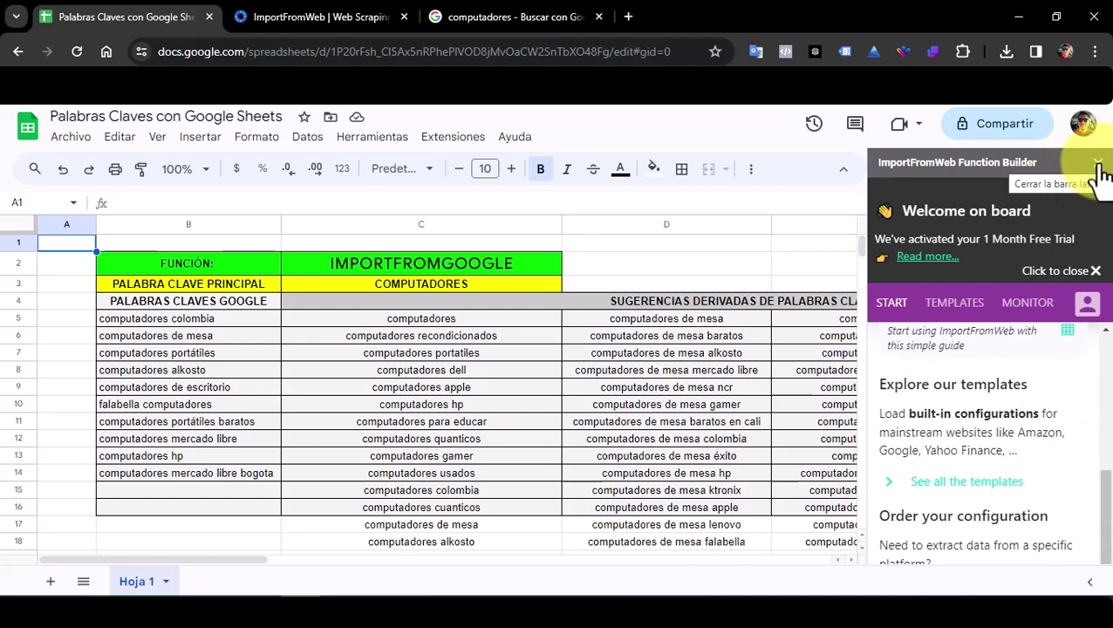
{"action": "left_click", "coordinate": [1099, 167]}
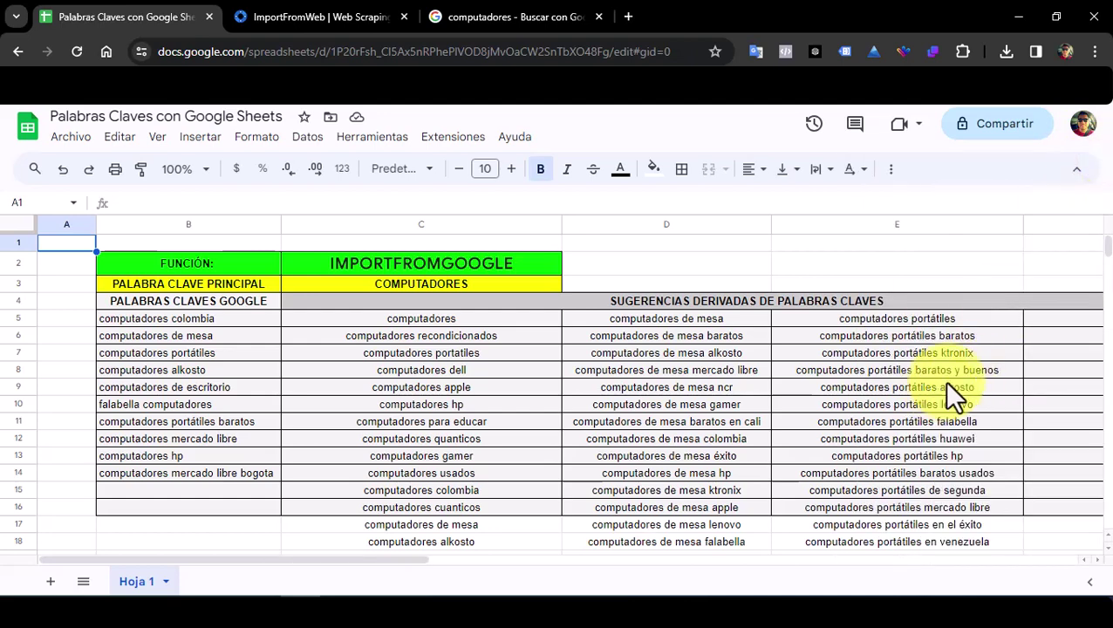
{"action": "scroll", "coordinate": [946, 383], "scroll_direction": "down", "scroll_amount": 1}
{"action": "left_click", "coordinate": [357, 18]}
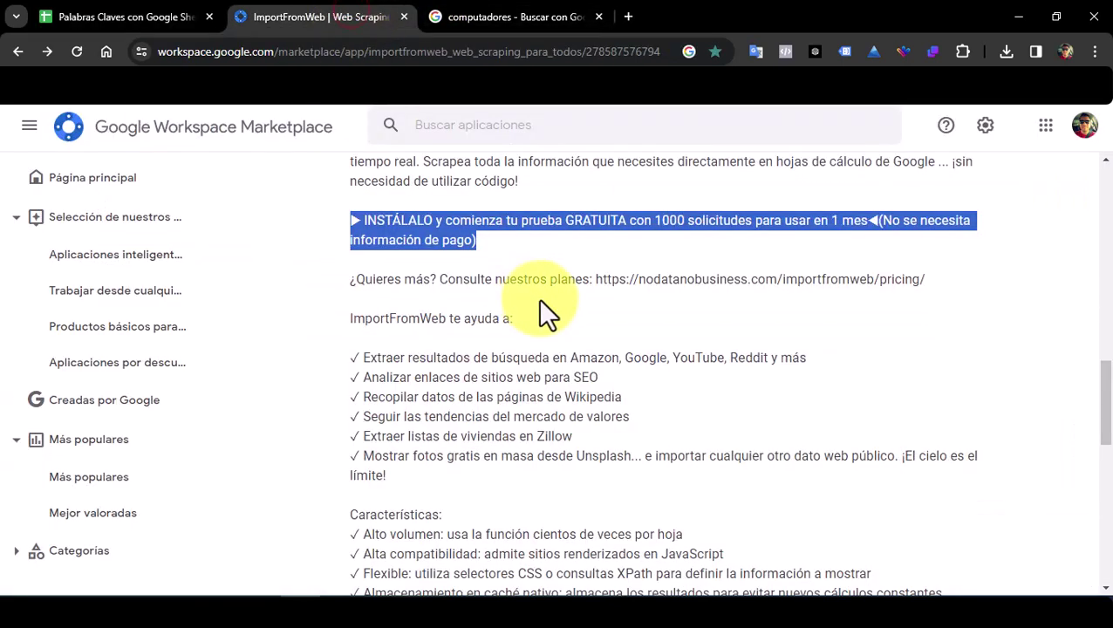
Scroll through the ImportFromWeb Marketplace listing to review its description and pricing.
{"action": "scroll", "coordinate": [796, 362], "scroll_direction": "up", "scroll_amount": 4}
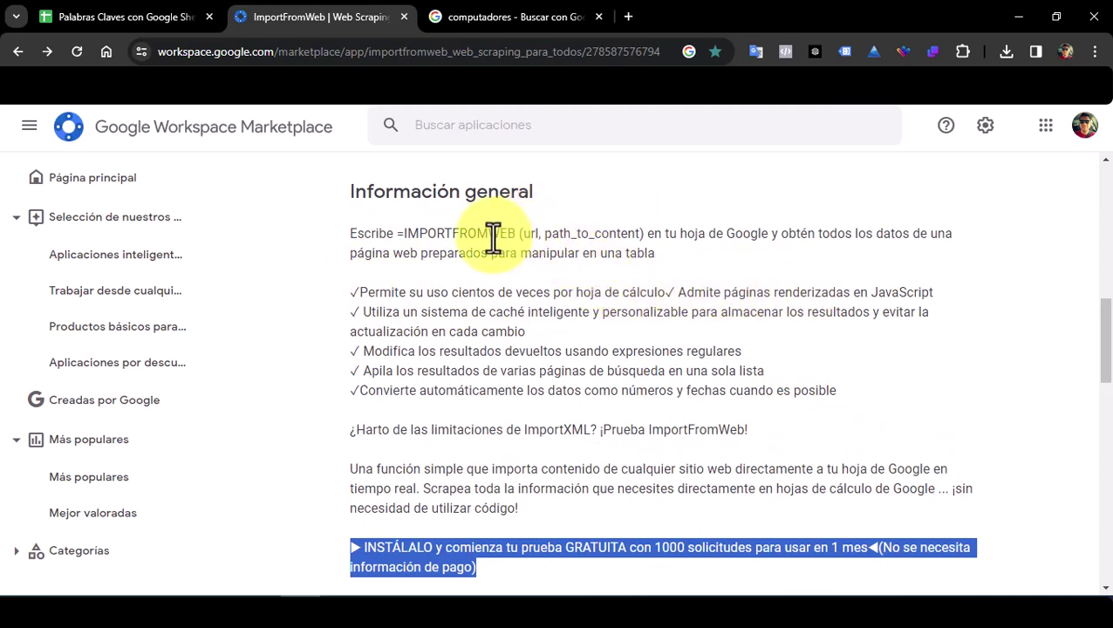
{"action": "scroll", "coordinate": [494, 237], "scroll_direction": "down", "scroll_amount": 1}
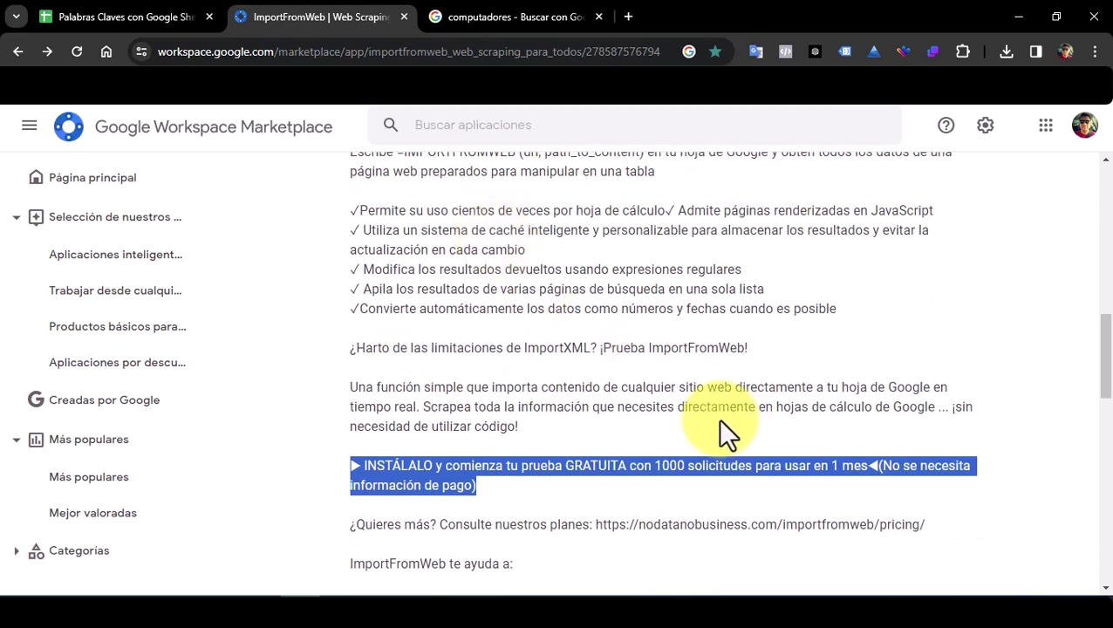
{"action": "scroll", "coordinate": [720, 419], "scroll_direction": "down", "scroll_amount": 1}
{"action": "scroll", "coordinate": [717, 417], "scroll_direction": "down", "scroll_amount": 1}
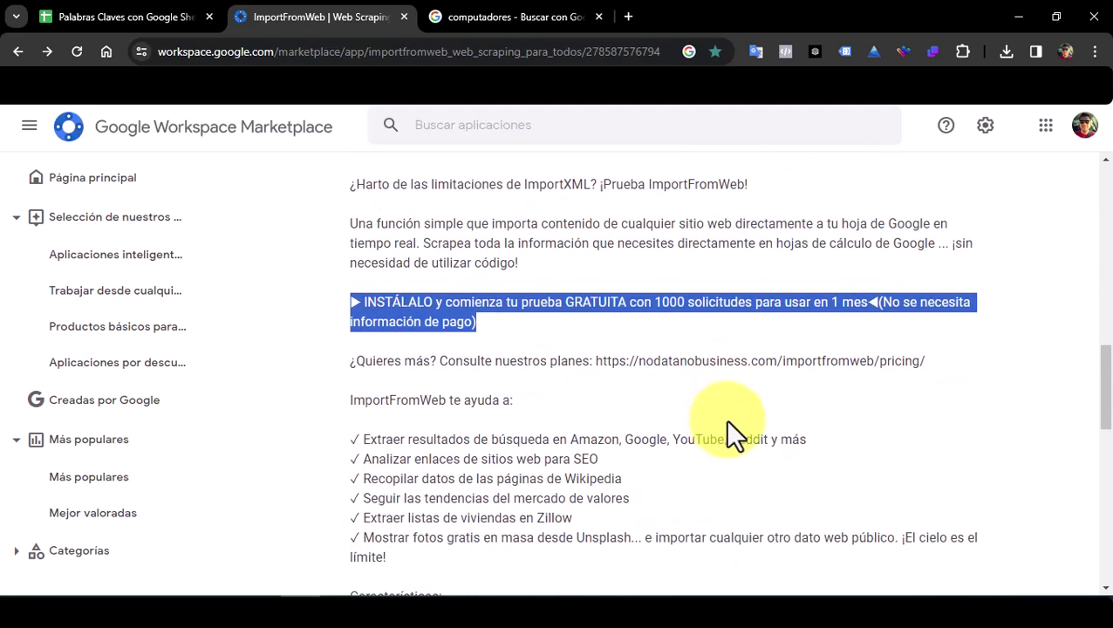
{"action": "scroll", "coordinate": [798, 449], "scroll_direction": "down", "scroll_amount": 1}
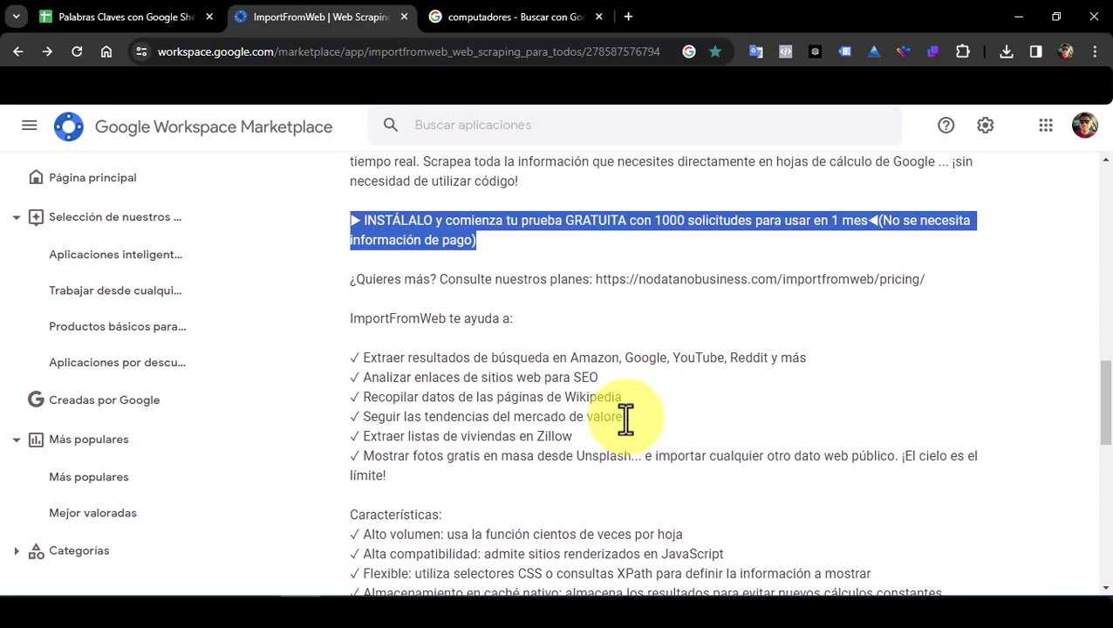
{"action": "scroll", "coordinate": [689, 434], "scroll_direction": "down", "scroll_amount": 2}
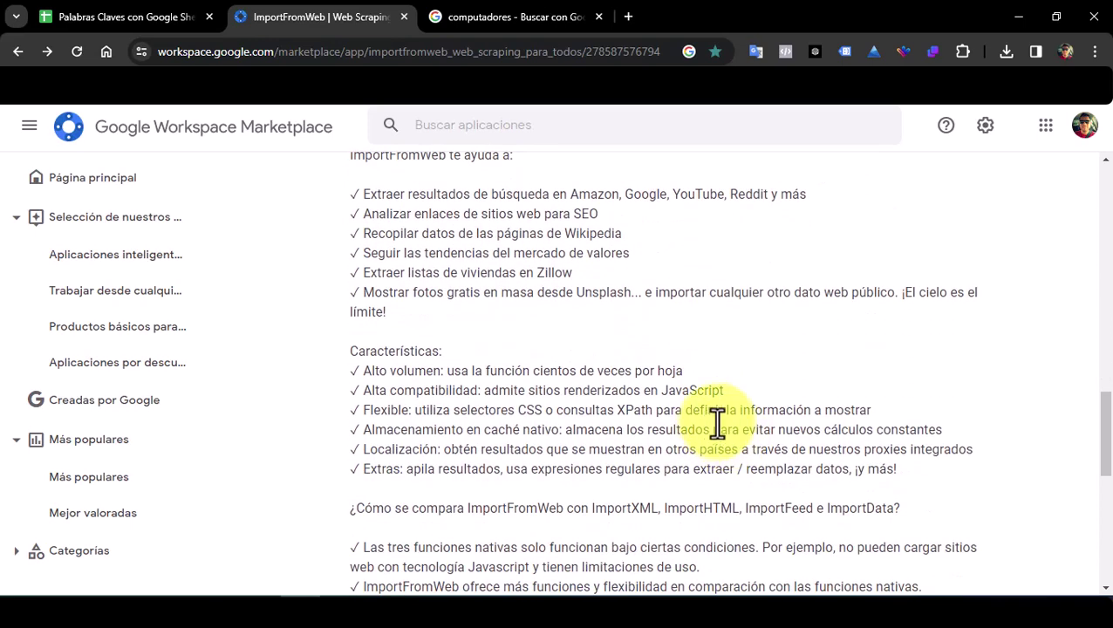
{"action": "scroll", "coordinate": [770, 367], "scroll_direction": "down", "scroll_amount": 1}
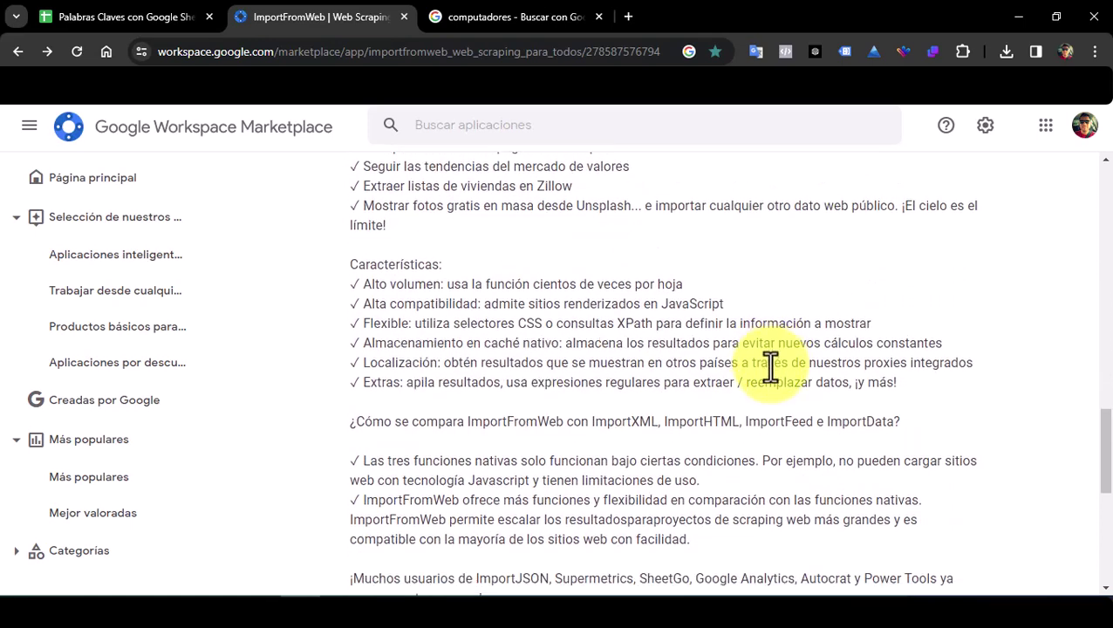
{"action": "scroll", "coordinate": [770, 368], "scroll_direction": "down", "scroll_amount": 1}
{"action": "scroll", "coordinate": [745, 491], "scroll_direction": "down", "scroll_amount": 2}
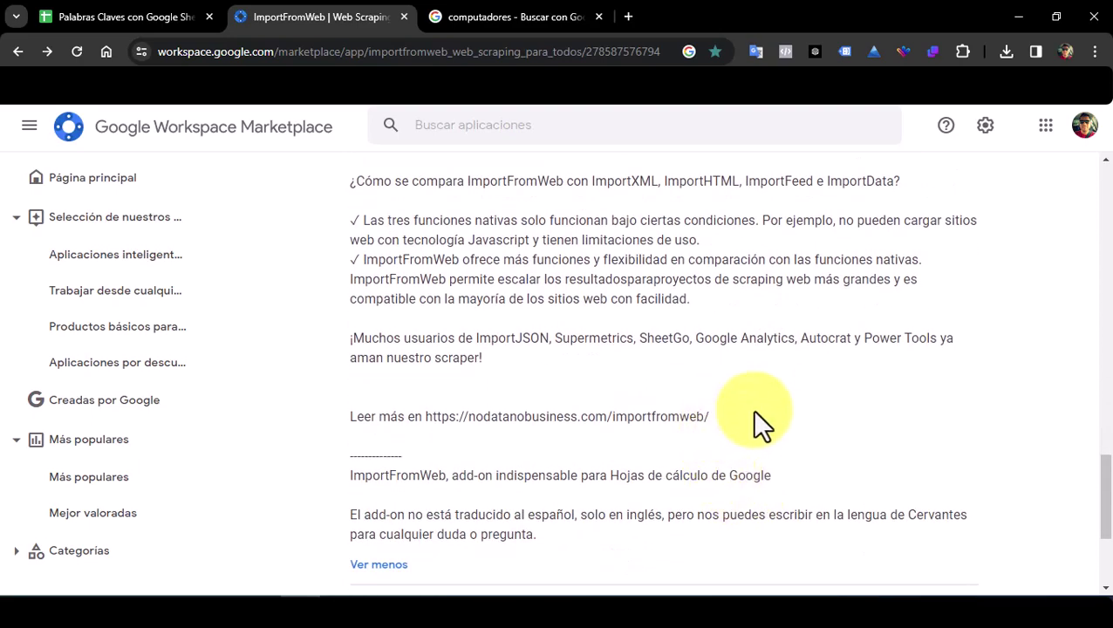
{"action": "scroll", "coordinate": [751, 409], "scroll_direction": "up", "scroll_amount": 4}
{"action": "scroll", "coordinate": [750, 409], "scroll_direction": "up", "scroll_amount": 3}
{"action": "scroll", "coordinate": [751, 409], "scroll_direction": "up", "scroll_amount": 2}
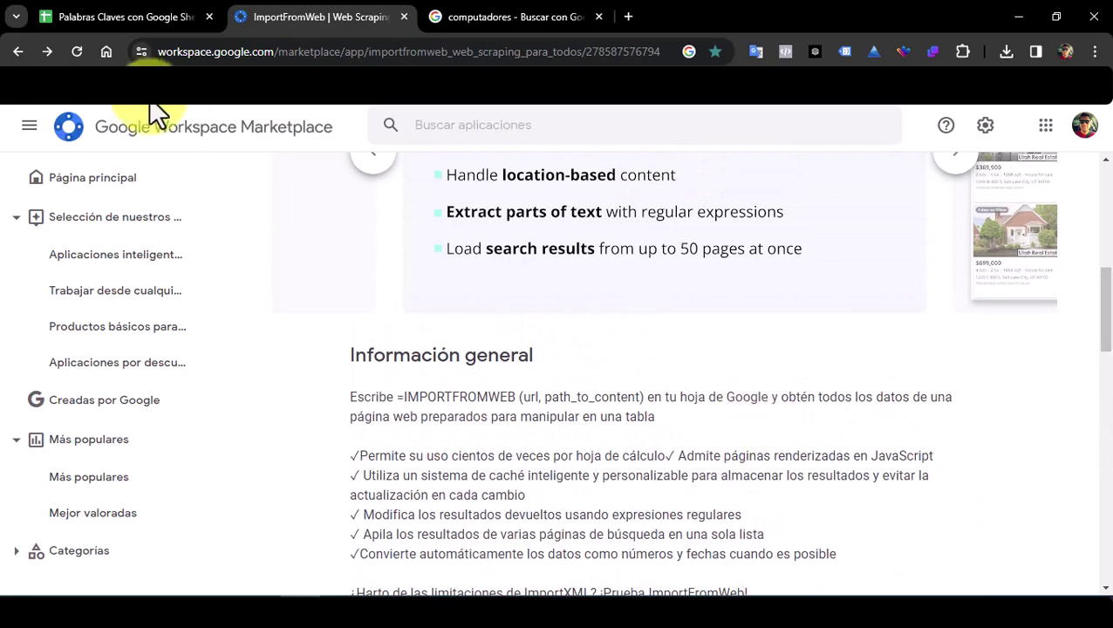
{"action": "scroll", "coordinate": [837, 388], "scroll_direction": "up", "scroll_amount": 2}
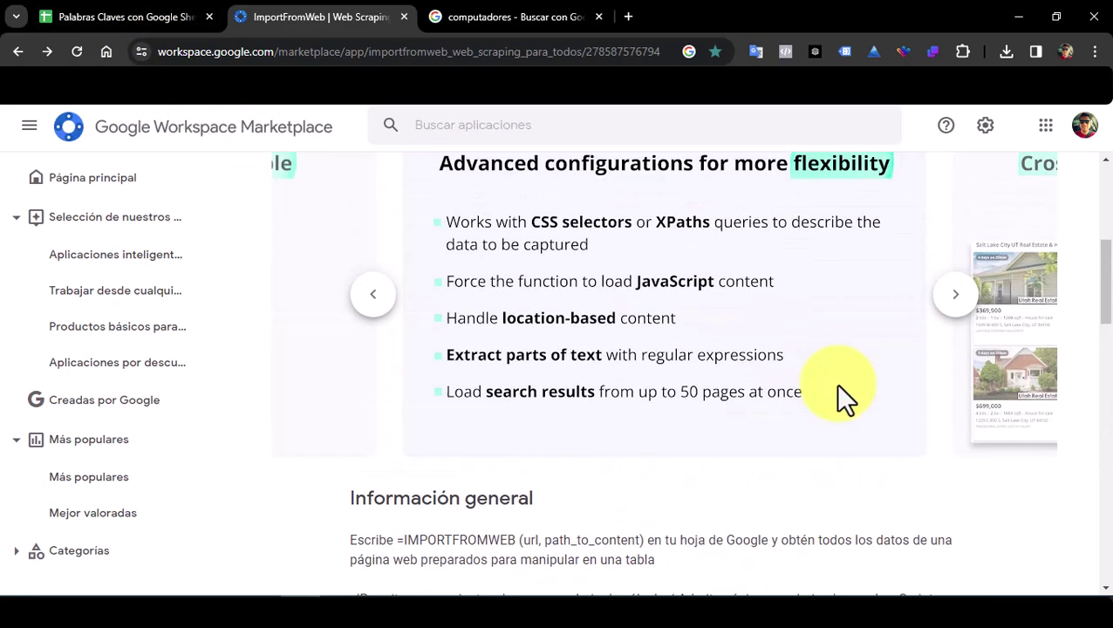
{"action": "scroll", "coordinate": [834, 382], "scroll_direction": "up", "scroll_amount": 1}
{"action": "scroll", "coordinate": [835, 382], "scroll_direction": "up", "scroll_amount": 4}
{"action": "scroll", "coordinate": [836, 382], "scroll_direction": "down", "scroll_amount": 7}
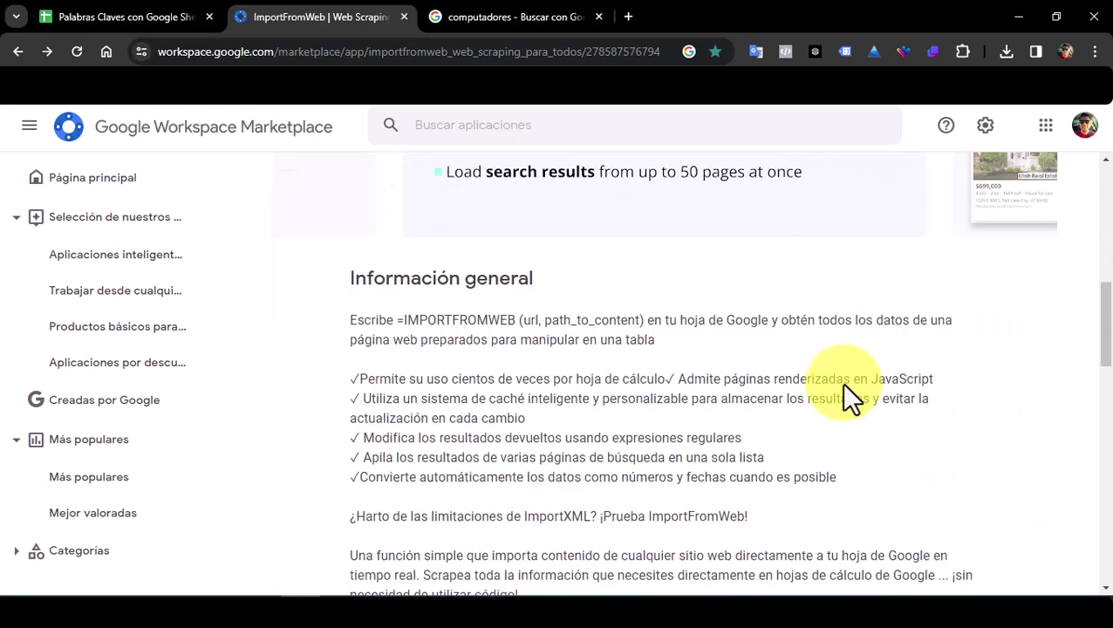
{"action": "scroll", "coordinate": [841, 382], "scroll_direction": "down", "scroll_amount": 5}
{"action": "scroll", "coordinate": [843, 387], "scroll_direction": "down", "scroll_amount": 5}
{"action": "scroll", "coordinate": [844, 389], "scroll_direction": "down", "scroll_amount": 3}
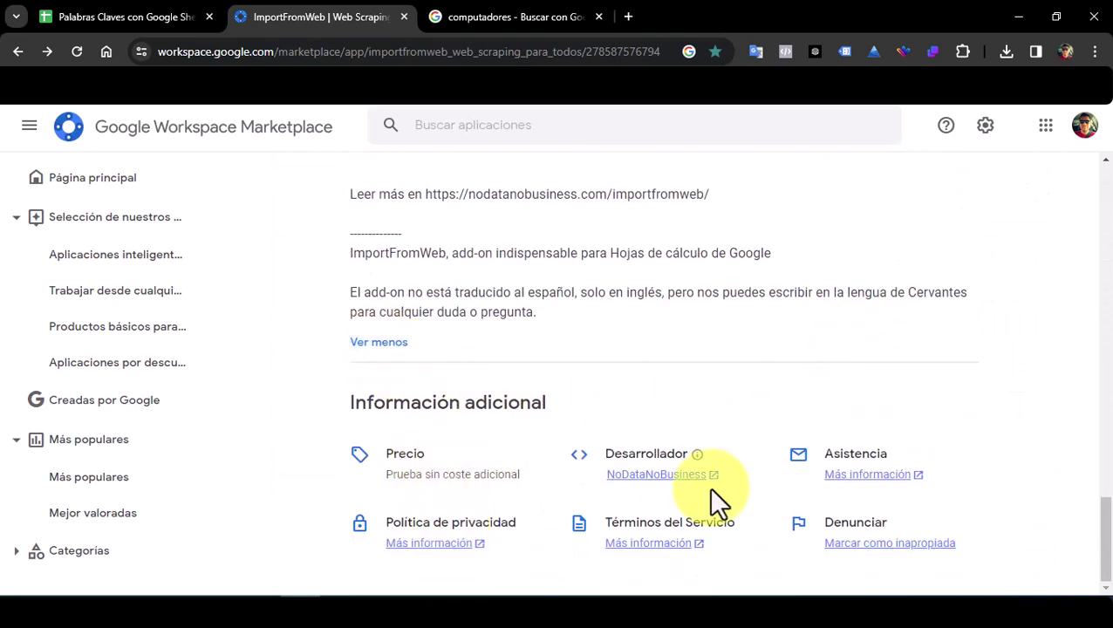
Expand the description with 'Leer más' and copy the nodatanobusiness.com/importfromweb link.
{"action": "left_click", "coordinate": [397, 475]}
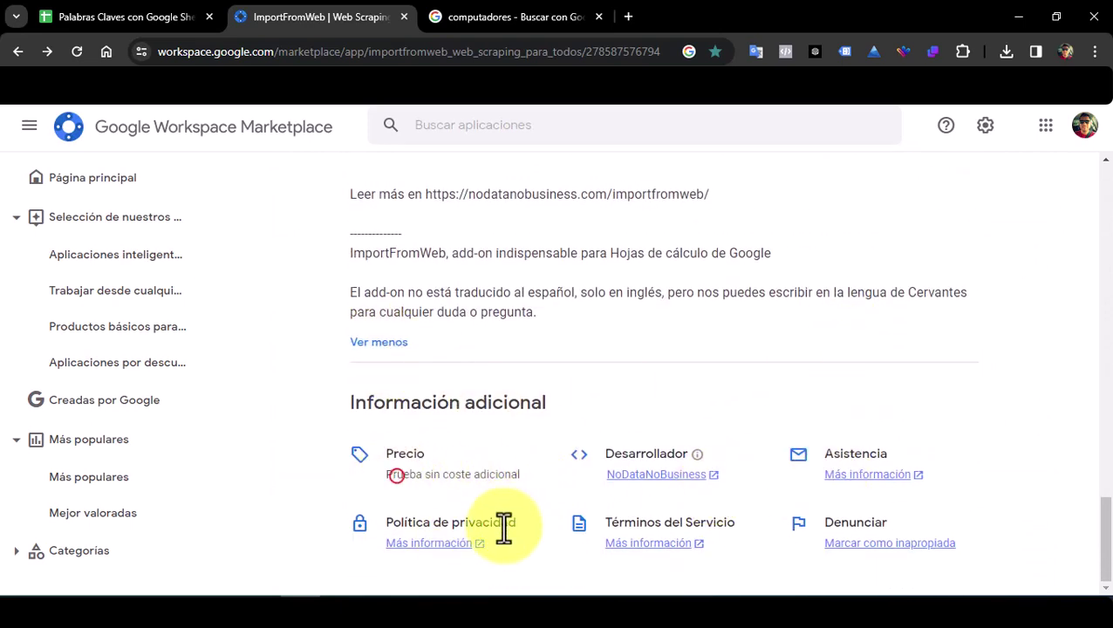
{"action": "scroll", "coordinate": [560, 403], "scroll_direction": "up", "scroll_amount": 5}
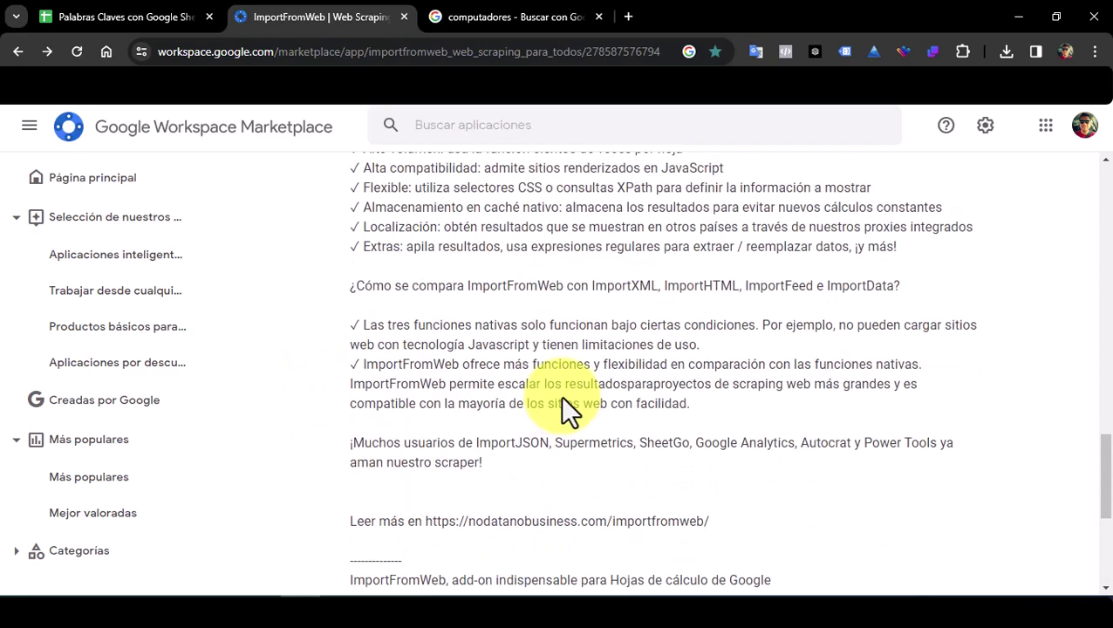
{"action": "scroll", "coordinate": [562, 403], "scroll_direction": "down", "scroll_amount": 3}
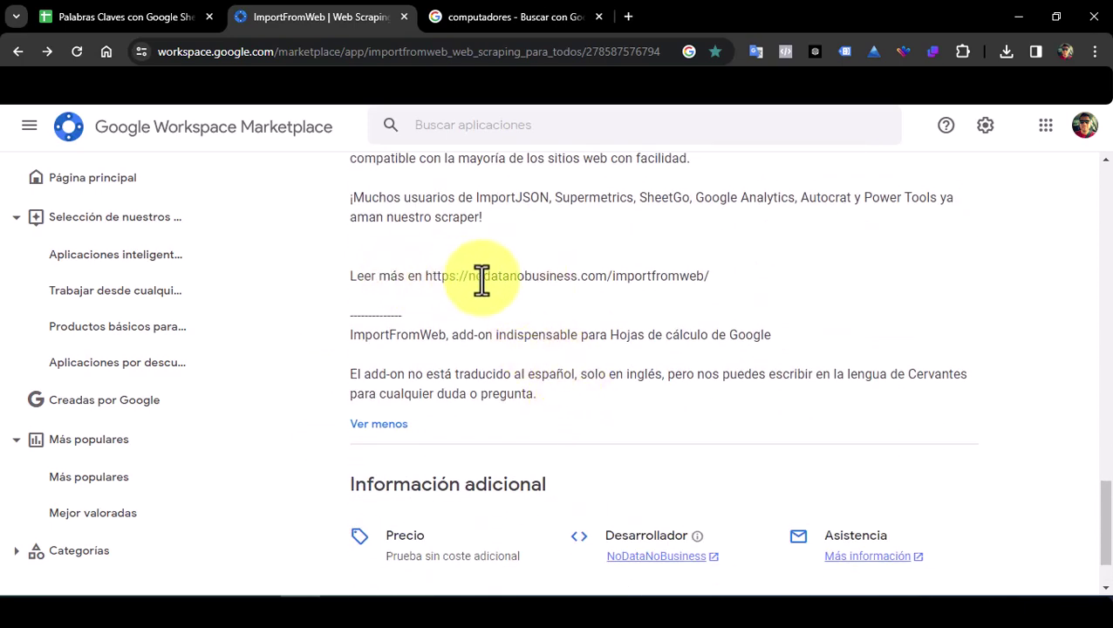
{"action": "left_click_drag", "start_coordinate": [425, 277], "coordinate": [709, 277]}
{"action": "key", "text": "ctrl+c"}
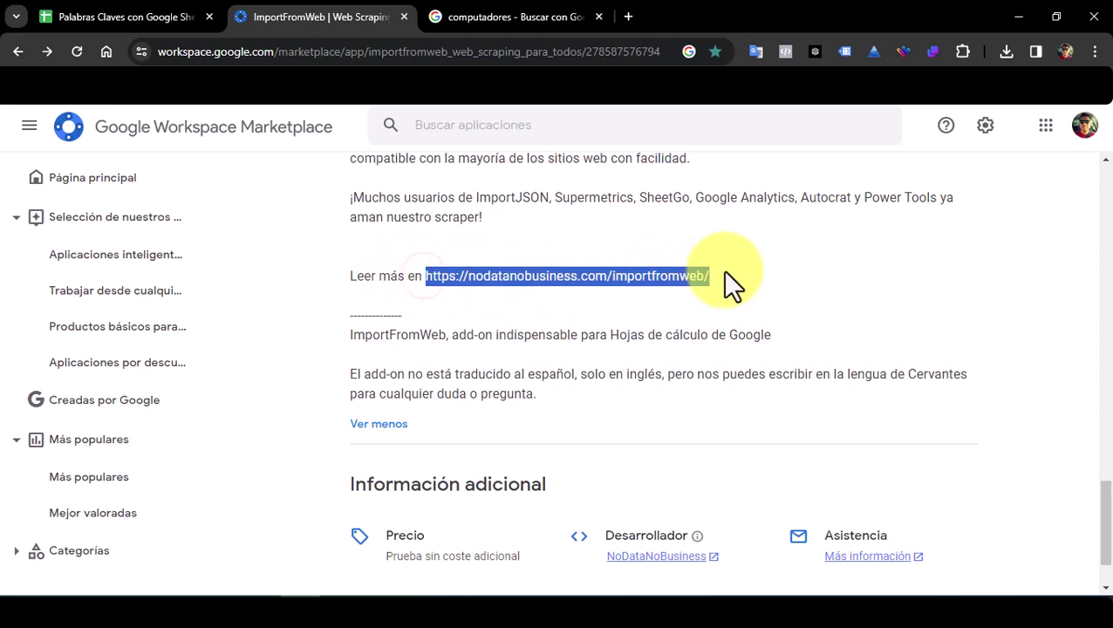
{"action": "left_click", "coordinate": [627, 16]}
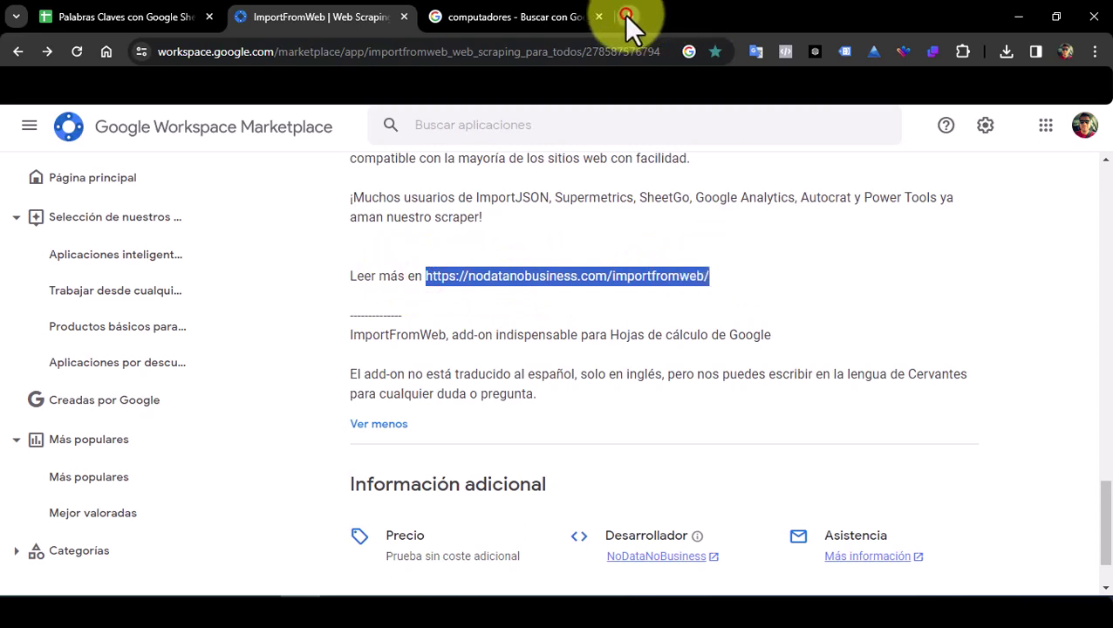
Load the copied nodatanobusiness.com/importfromweb address in the new tab and start scrolling down.
{"action": "key", "text": "ctrl+v"}
{"action": "key", "text": "Return"}
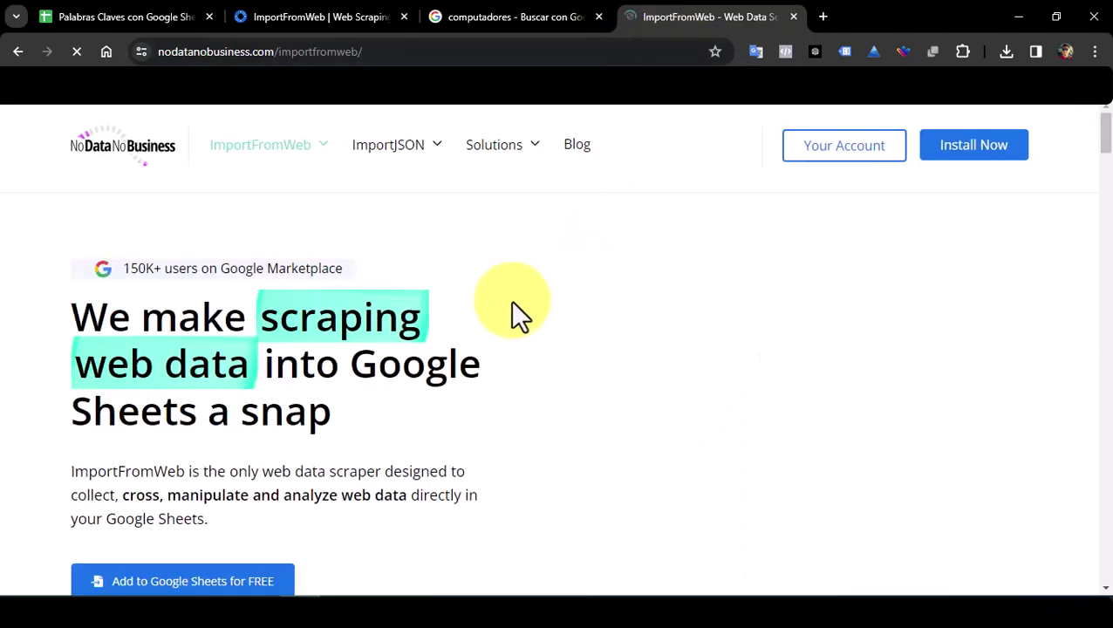
{"action": "scroll", "coordinate": [504, 305], "scroll_direction": "down", "scroll_amount": 1}
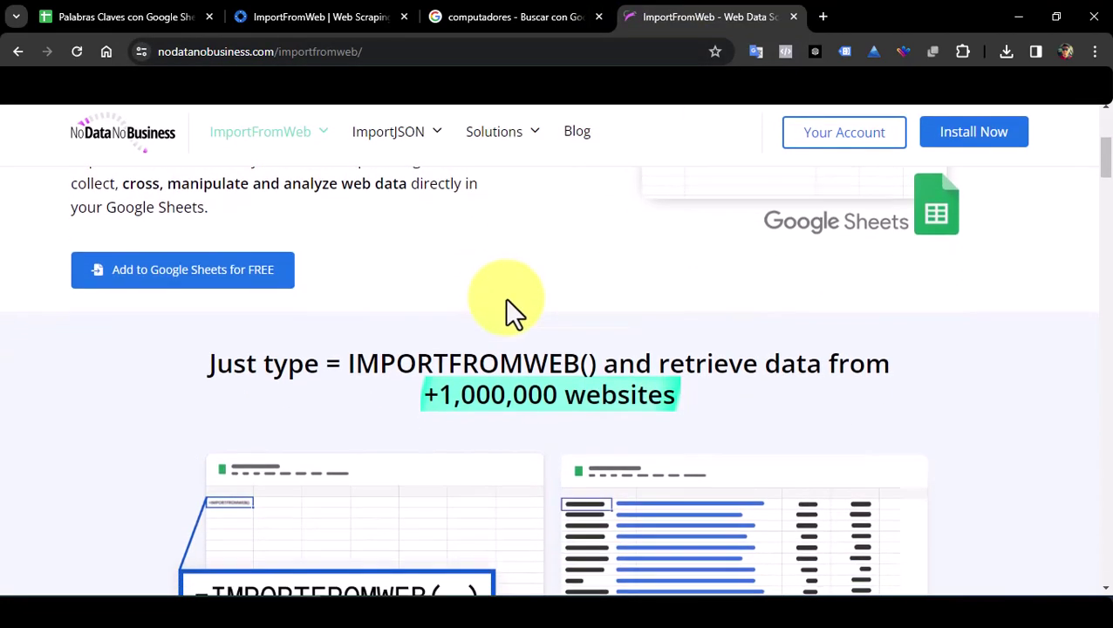
{"action": "scroll", "coordinate": [504, 305], "scroll_direction": "down", "scroll_amount": 3}
{"action": "scroll", "coordinate": [504, 305], "scroll_direction": "down", "scroll_amount": 3}
{"action": "scroll", "coordinate": [504, 305], "scroll_direction": "down", "scroll_amount": 4}
{"action": "scroll", "coordinate": [515, 306], "scroll_direction": "down", "scroll_amount": 3}
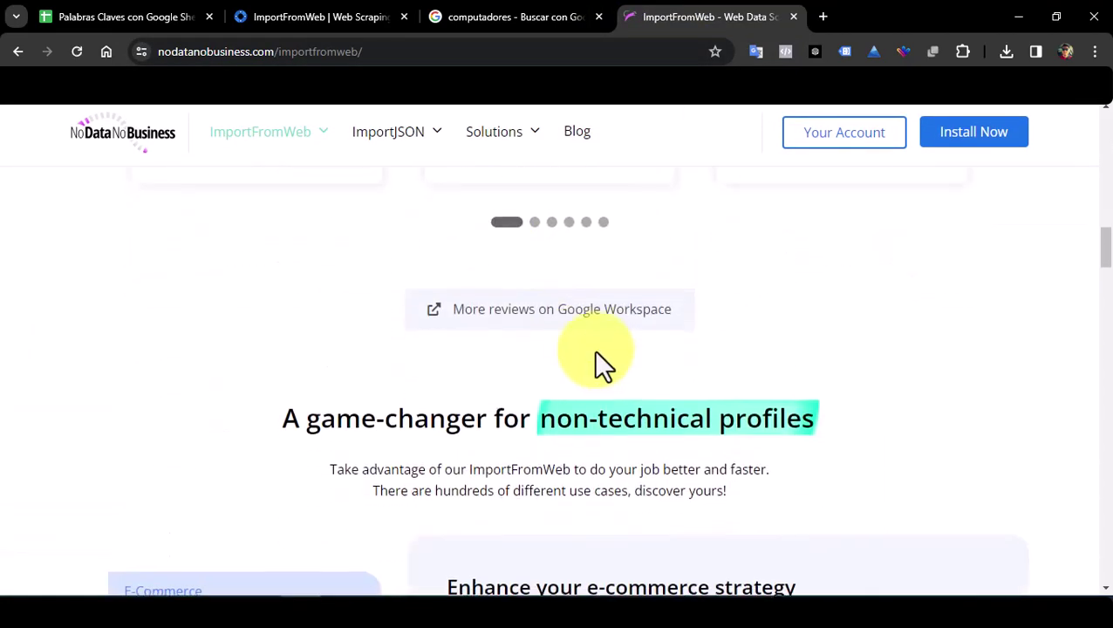
{"action": "scroll", "coordinate": [597, 368], "scroll_direction": "down", "scroll_amount": 1}
{"action": "scroll", "coordinate": [704, 368], "scroll_direction": "down", "scroll_amount": 2}
{"action": "scroll", "coordinate": [716, 380], "scroll_direction": "down", "scroll_amount": 2}
{"action": "scroll", "coordinate": [540, 388], "scroll_direction": "down", "scroll_amount": 1}
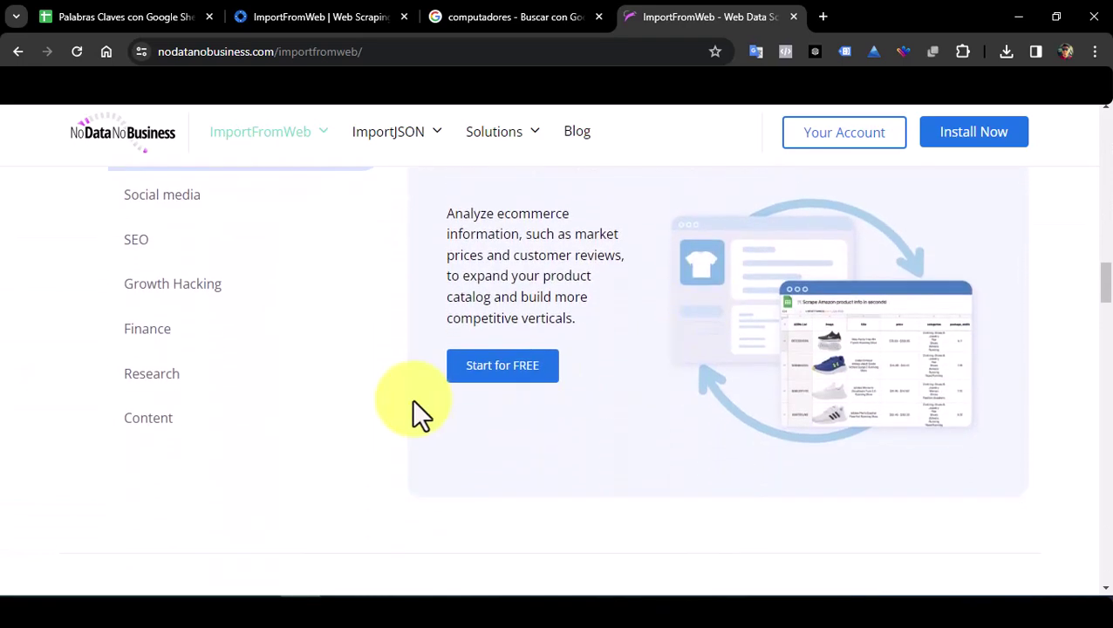
Scroll down to the ImportFromWeb pricing plans showing Starter $19 and Business $69.
{"action": "scroll", "coordinate": [393, 403], "scroll_direction": "up", "scroll_amount": 2}
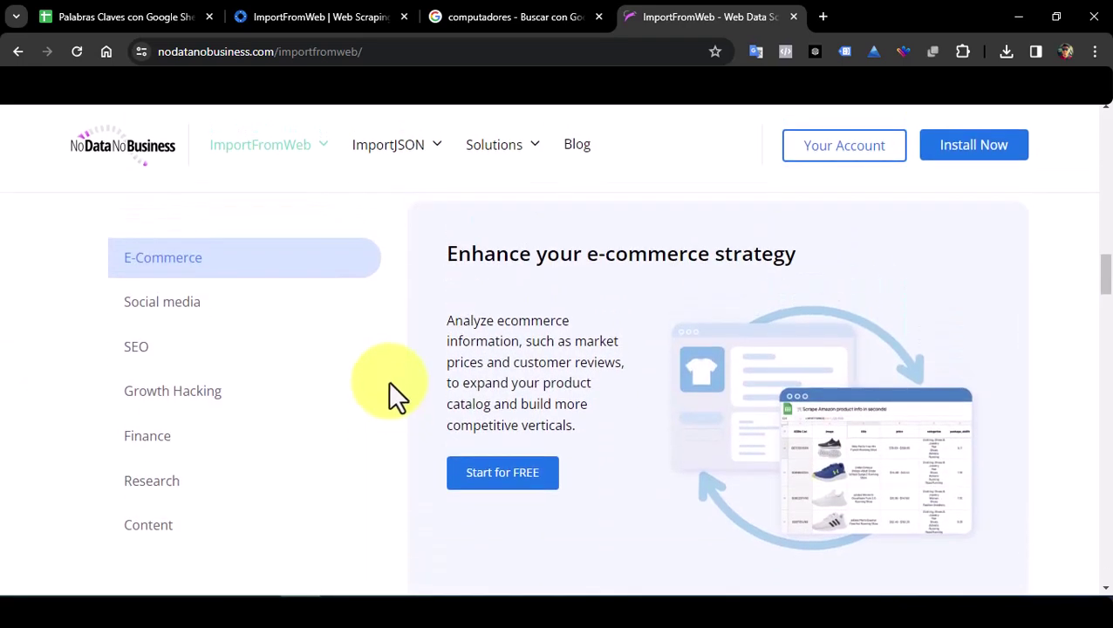
{"action": "scroll", "coordinate": [1062, 412], "scroll_direction": "down", "scroll_amount": 1}
{"action": "scroll", "coordinate": [1064, 413], "scroll_direction": "down", "scroll_amount": 2}
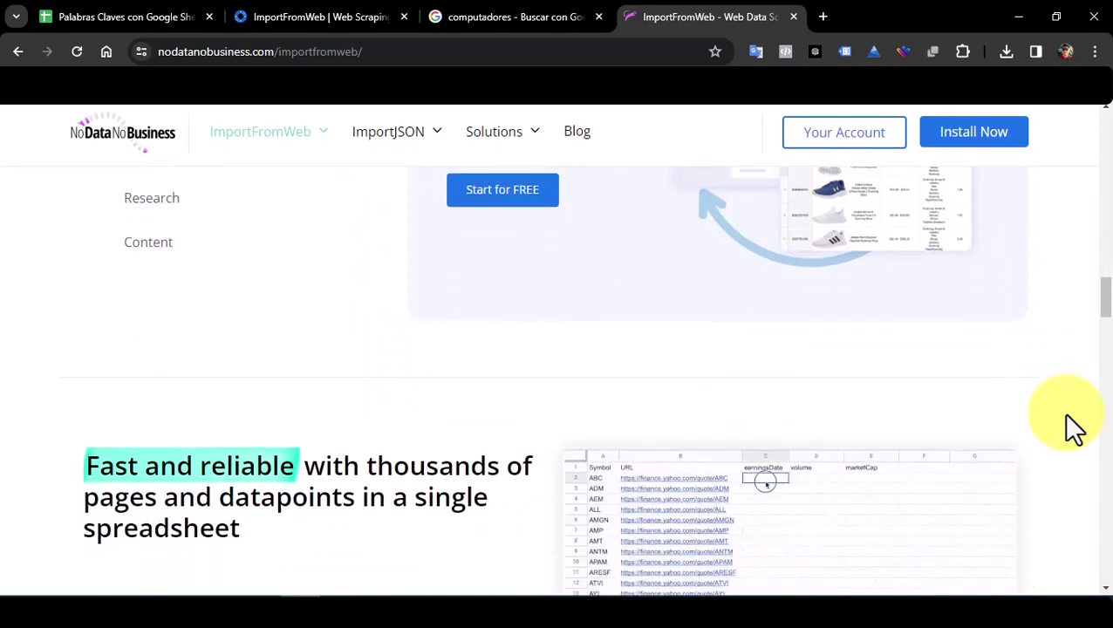
{"action": "scroll", "coordinate": [1065, 414], "scroll_direction": "down", "scroll_amount": 2}
{"action": "scroll", "coordinate": [1065, 413], "scroll_direction": "down", "scroll_amount": 1}
{"action": "scroll", "coordinate": [1065, 413], "scroll_direction": "down", "scroll_amount": 2}
{"action": "scroll", "coordinate": [1065, 413], "scroll_direction": "down", "scroll_amount": 2}
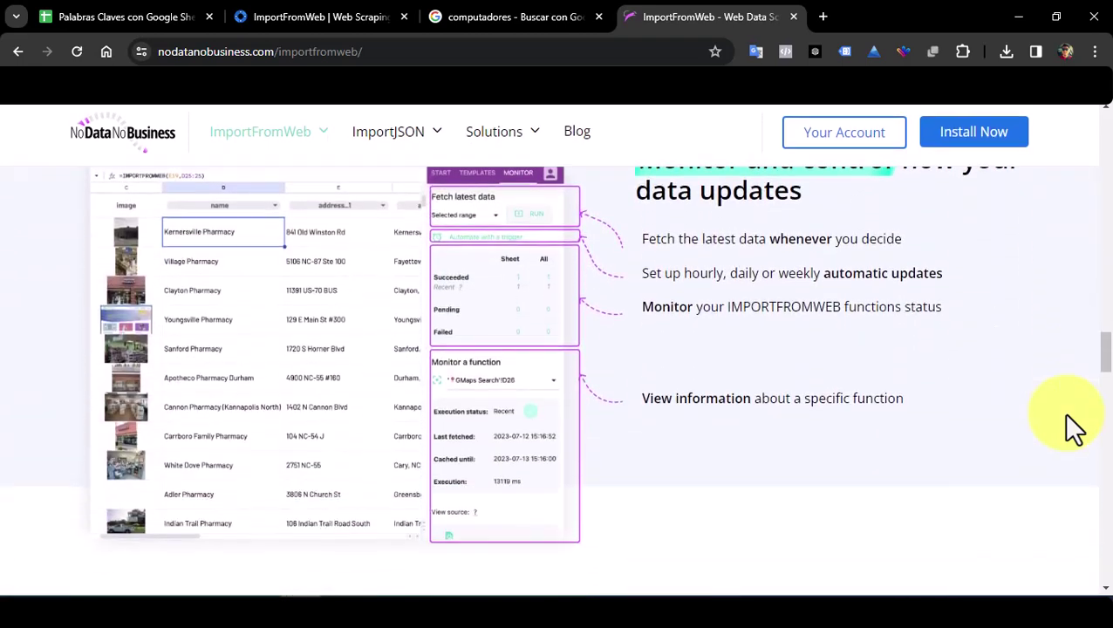
{"action": "scroll", "coordinate": [1065, 414], "scroll_direction": "down", "scroll_amount": 2}
{"action": "scroll", "coordinate": [1065, 413], "scroll_direction": "up", "scroll_amount": 2}
{"action": "scroll", "coordinate": [1065, 413], "scroll_direction": "up", "scroll_amount": 2}
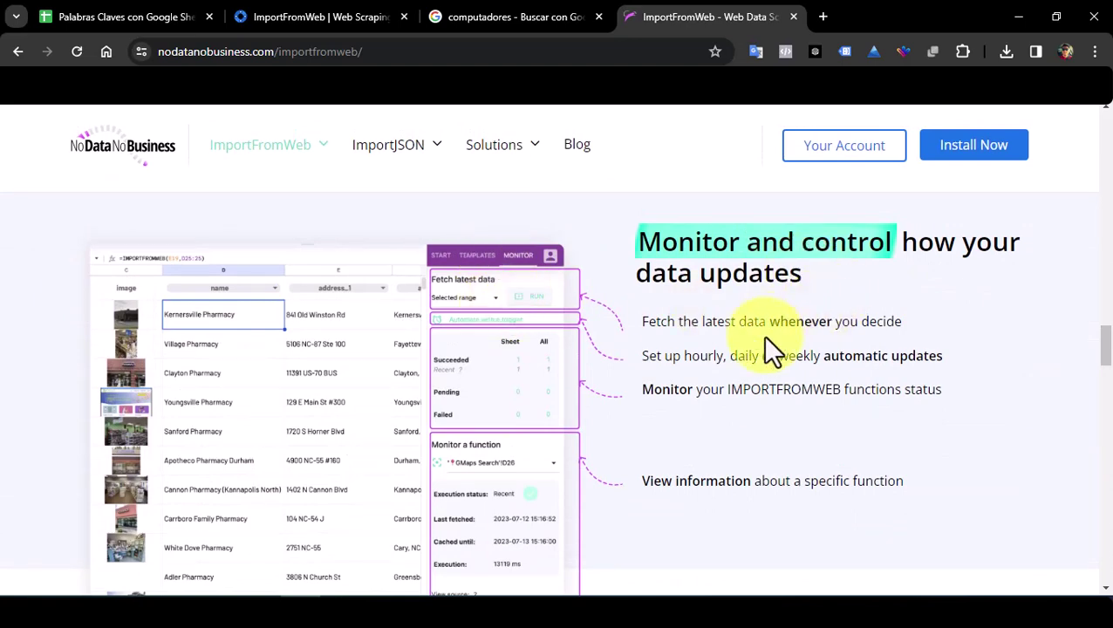
{"action": "scroll", "coordinate": [837, 446], "scroll_direction": "down", "scroll_amount": 2}
{"action": "scroll", "coordinate": [838, 446], "scroll_direction": "down", "scroll_amount": 3}
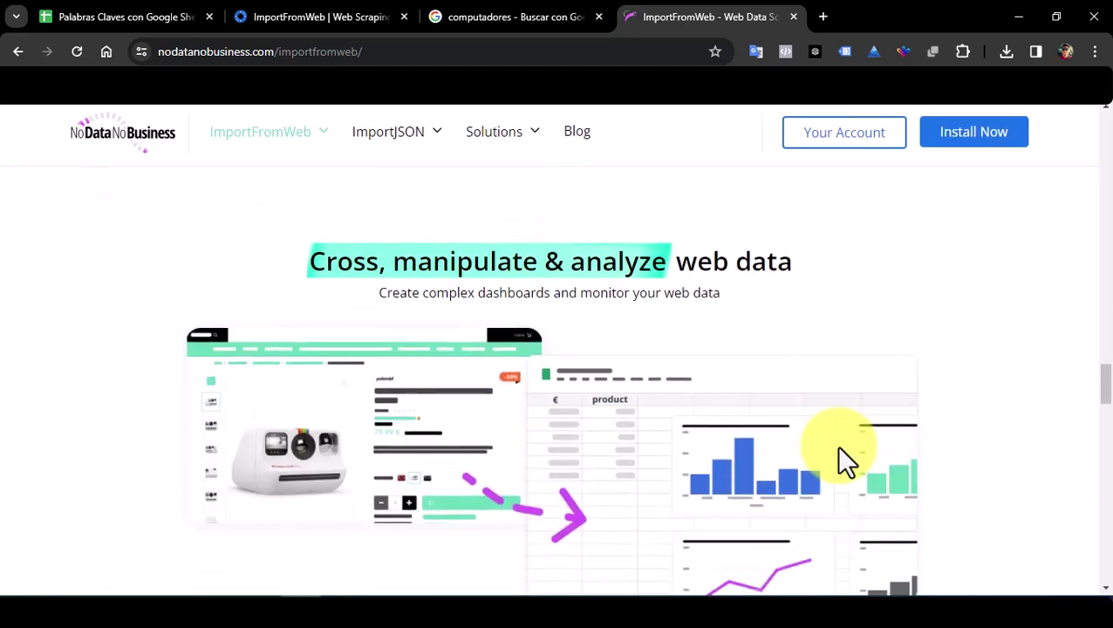
{"action": "scroll", "coordinate": [835, 444], "scroll_direction": "down", "scroll_amount": 1}
{"action": "scroll", "coordinate": [835, 444], "scroll_direction": "down", "scroll_amount": 3}
{"action": "scroll", "coordinate": [835, 443], "scroll_direction": "down", "scroll_amount": 3}
Switch the Starter plan to 5,000 requests / month ($45), leaving Business at 10,000.
{"action": "scroll", "coordinate": [835, 444], "scroll_direction": "down", "scroll_amount": 1}
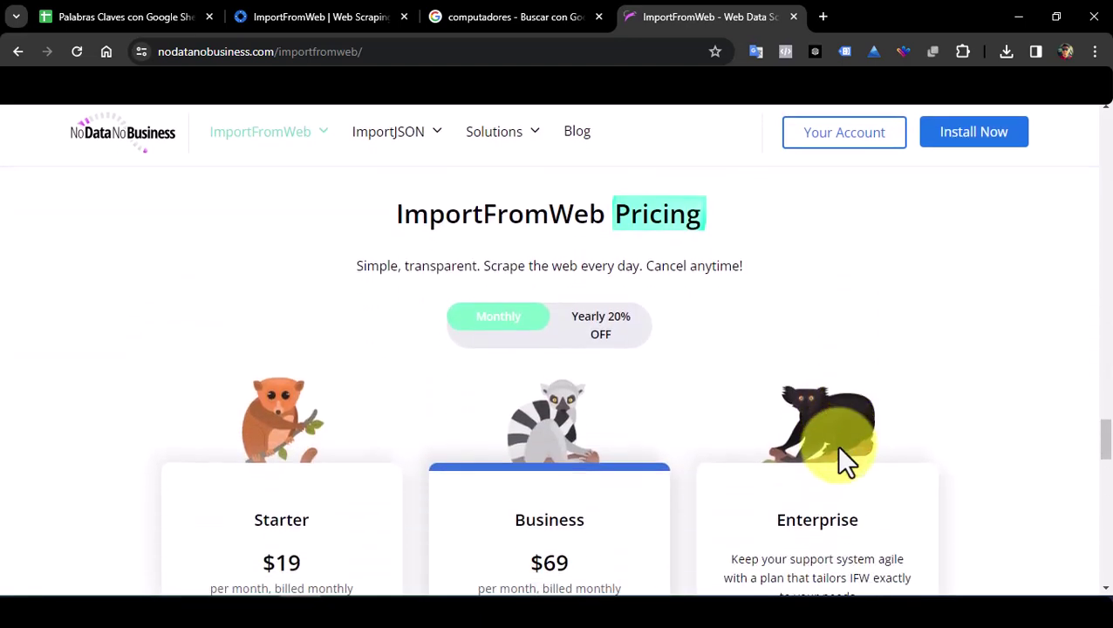
{"action": "scroll", "coordinate": [836, 444], "scroll_direction": "down", "scroll_amount": 1}
{"action": "scroll", "coordinate": [836, 444], "scroll_direction": "down", "scroll_amount": 1}
{"action": "scroll", "coordinate": [836, 444], "scroll_direction": "down", "scroll_amount": 1}
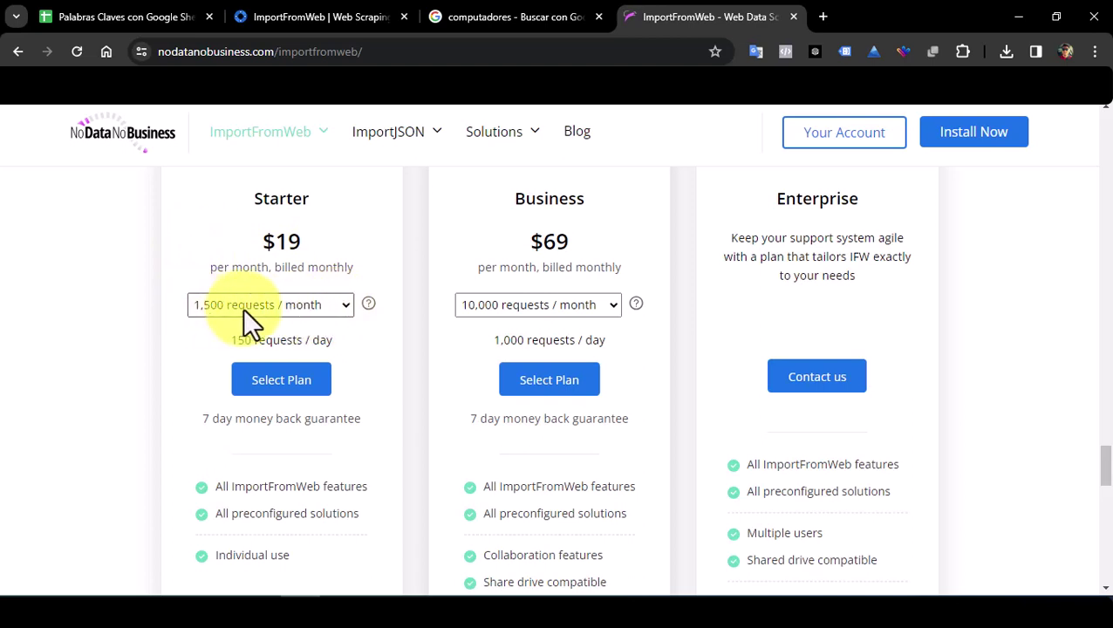
{"action": "left_click", "coordinate": [344, 303]}
{"action": "left_click", "coordinate": [300, 341]}
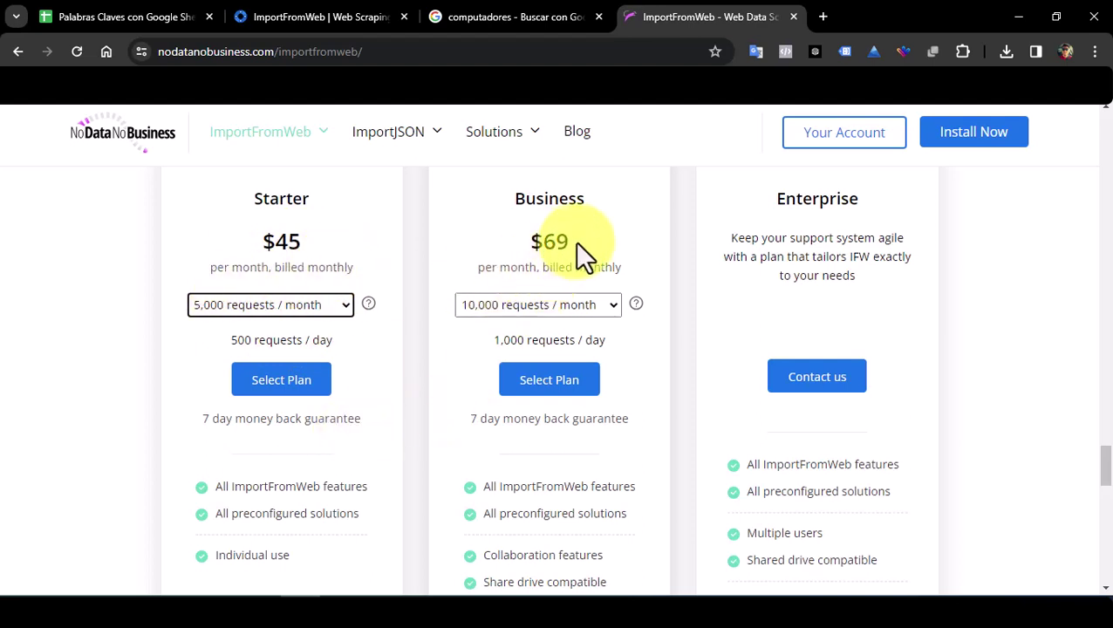
{"action": "left_click", "coordinate": [614, 303]}
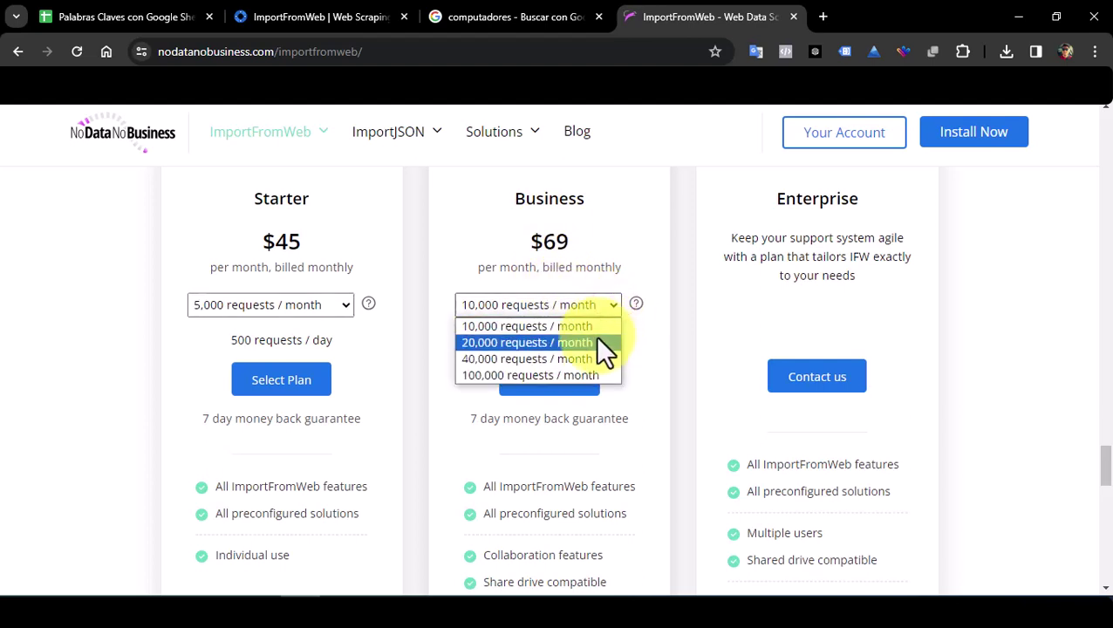
{"action": "left_click", "coordinate": [628, 363]}
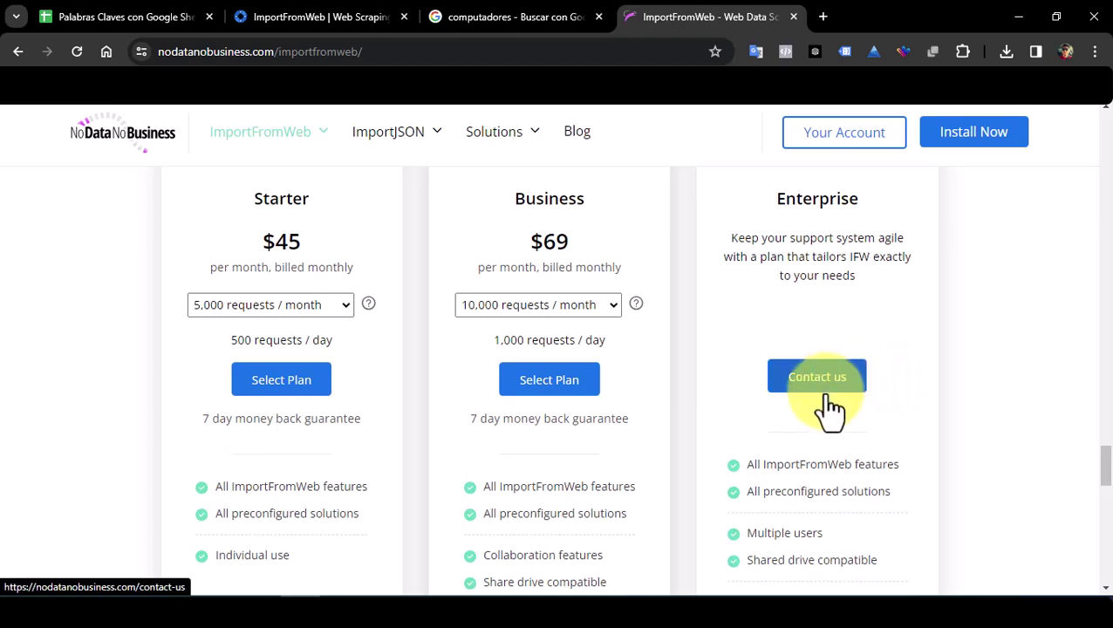
{"action": "scroll", "coordinate": [827, 397], "scroll_direction": "down", "scroll_amount": 1}
{"action": "scroll", "coordinate": [826, 396], "scroll_direction": "down", "scroll_amount": 1}
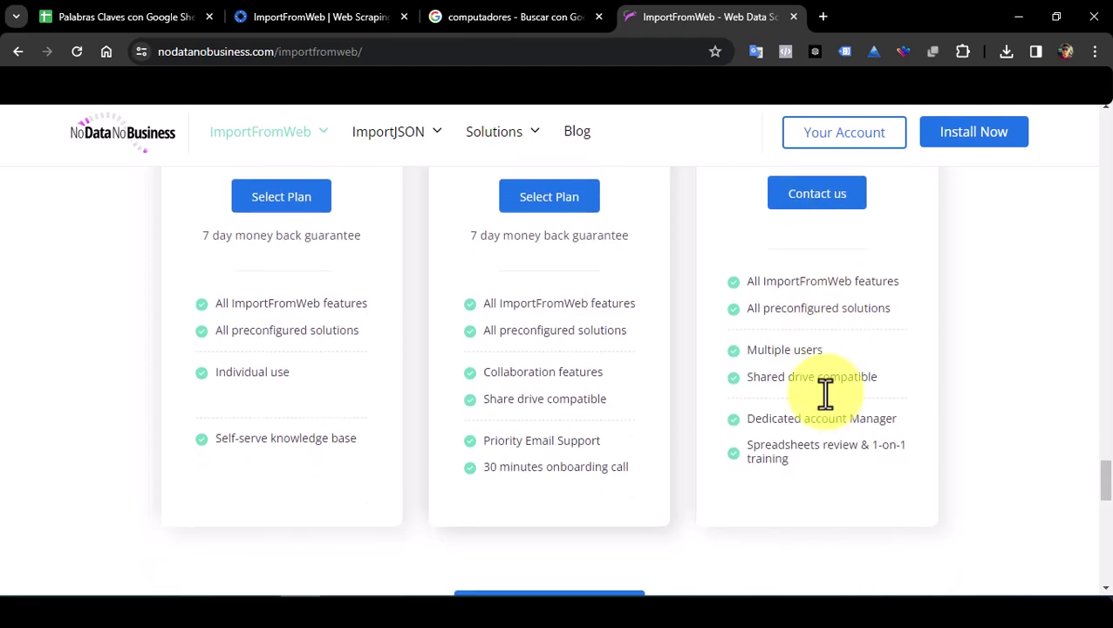
{"action": "scroll", "coordinate": [827, 397], "scroll_direction": "down", "scroll_amount": 1}
{"action": "scroll", "coordinate": [827, 396], "scroll_direction": "down", "scroll_amount": 1}
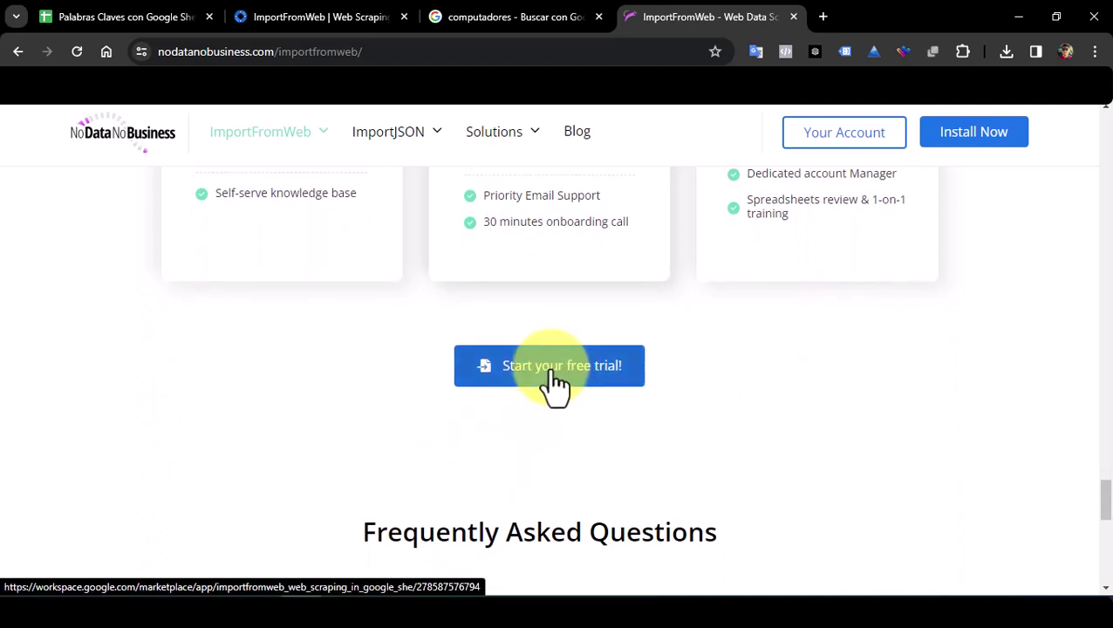
{"action": "scroll", "coordinate": [711, 391], "scroll_direction": "down", "scroll_amount": 3}
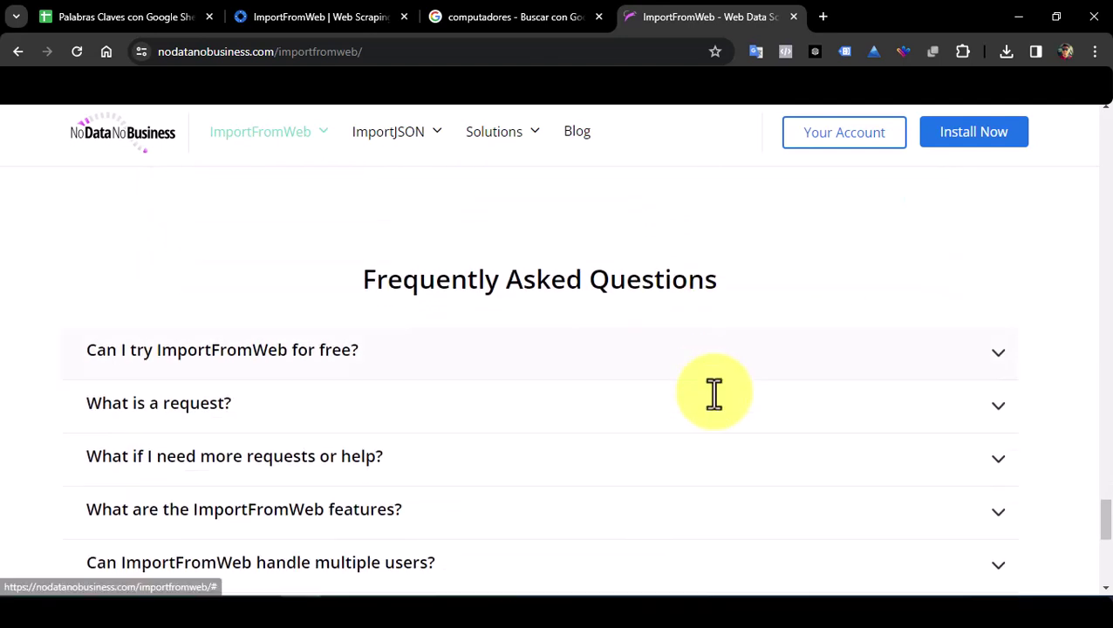
{"action": "scroll", "coordinate": [713, 394], "scroll_direction": "down", "scroll_amount": 1}
{"action": "scroll", "coordinate": [713, 394], "scroll_direction": "down", "scroll_amount": 1}
{"action": "scroll", "coordinate": [713, 394], "scroll_direction": "down", "scroll_amount": 1}
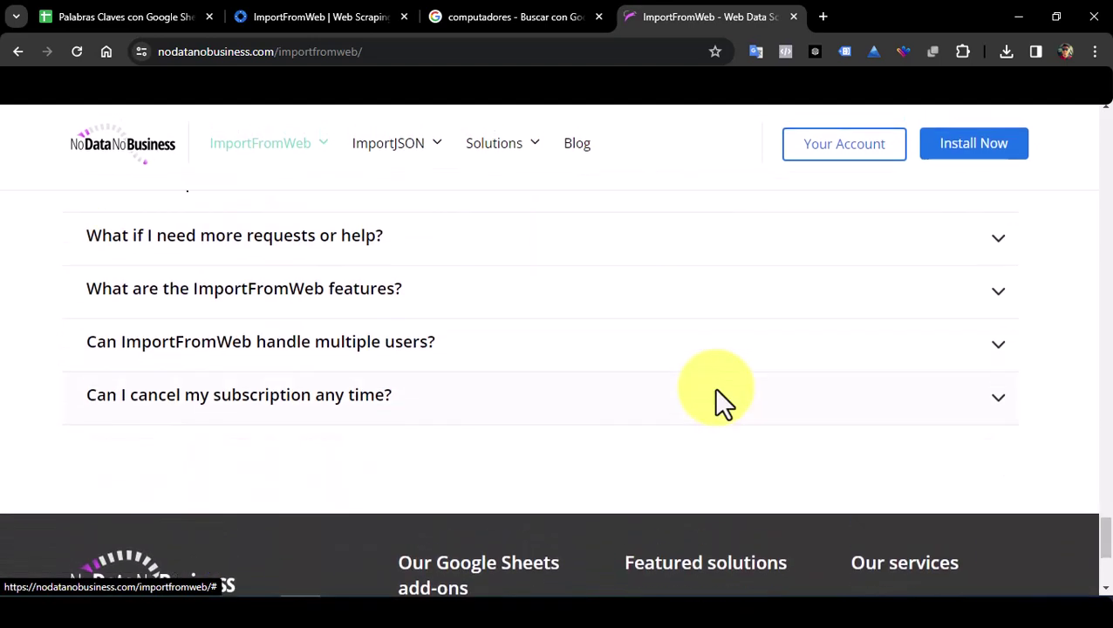
{"action": "scroll", "coordinate": [343, 293], "scroll_direction": "up", "scroll_amount": 1}
{"action": "scroll", "coordinate": [228, 267], "scroll_direction": "up", "scroll_amount": 1}
{"action": "scroll", "coordinate": [229, 268], "scroll_direction": "up", "scroll_amount": 1}
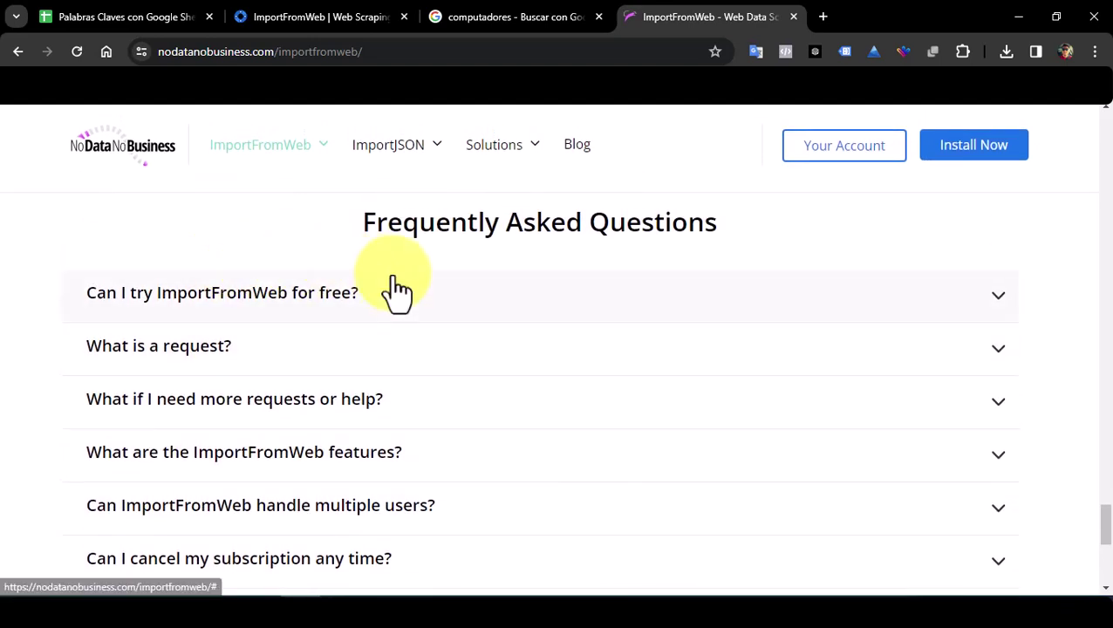
{"action": "left_click_drag", "start_coordinate": [1103, 530], "coordinate": [1106, 141]}
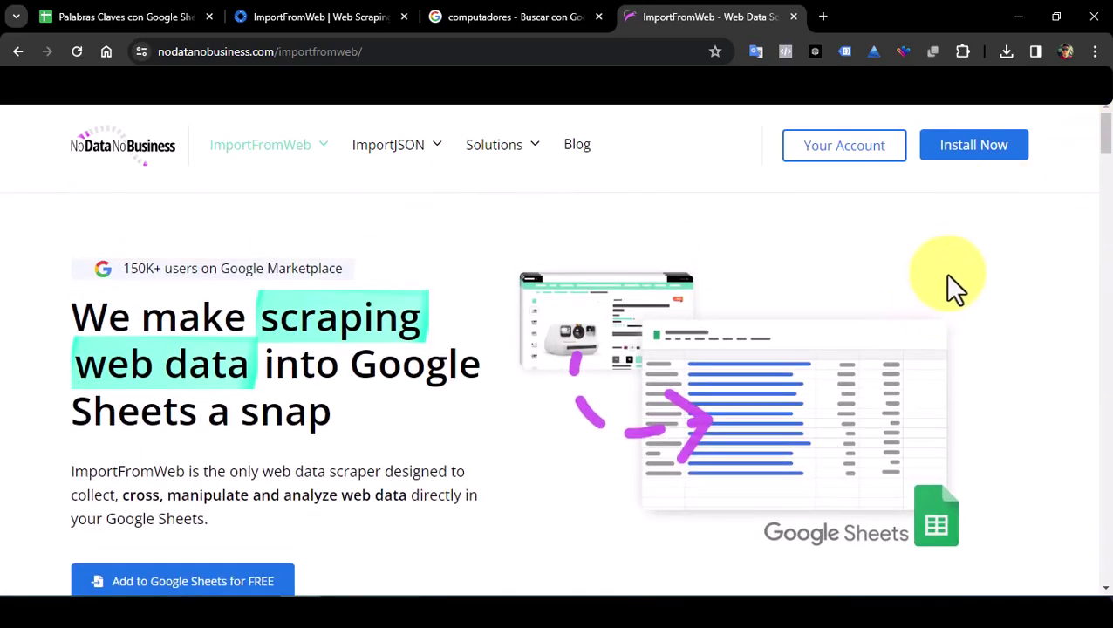
{"action": "scroll", "coordinate": [516, 541], "scroll_direction": "down", "scroll_amount": 2}
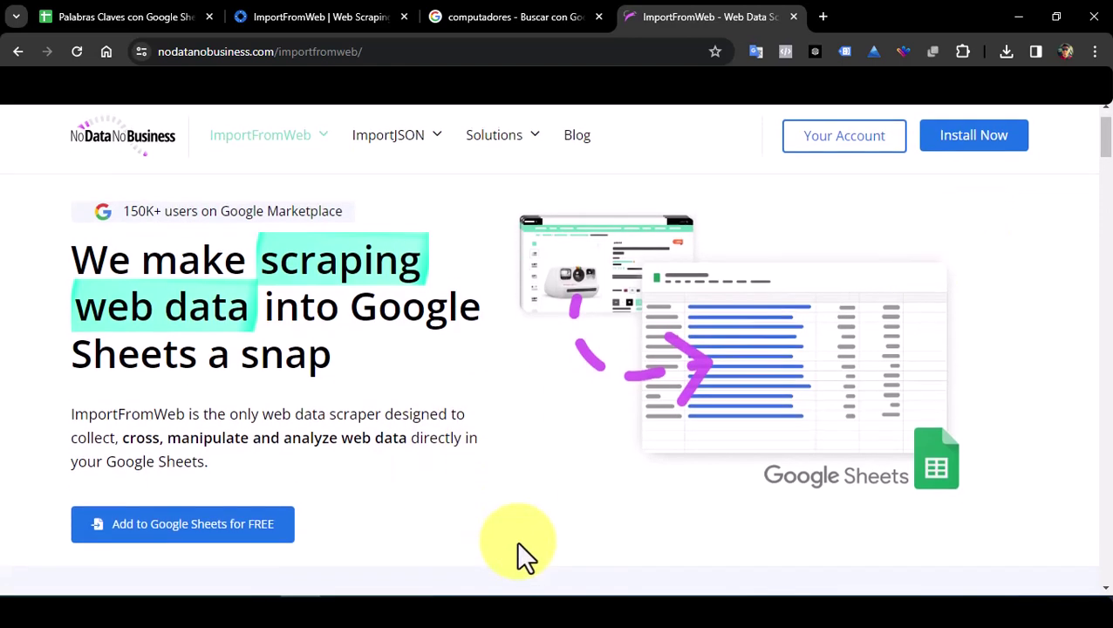
{"action": "scroll", "coordinate": [558, 515], "scroll_direction": "down", "scroll_amount": 2}
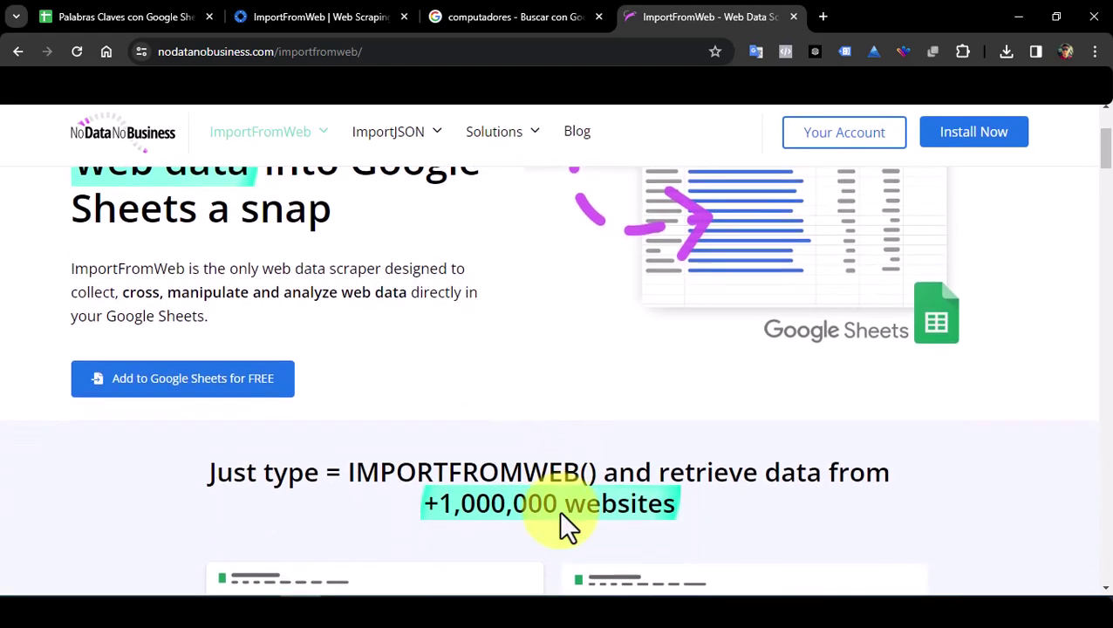
{"action": "scroll", "coordinate": [563, 513], "scroll_direction": "down", "scroll_amount": 2}
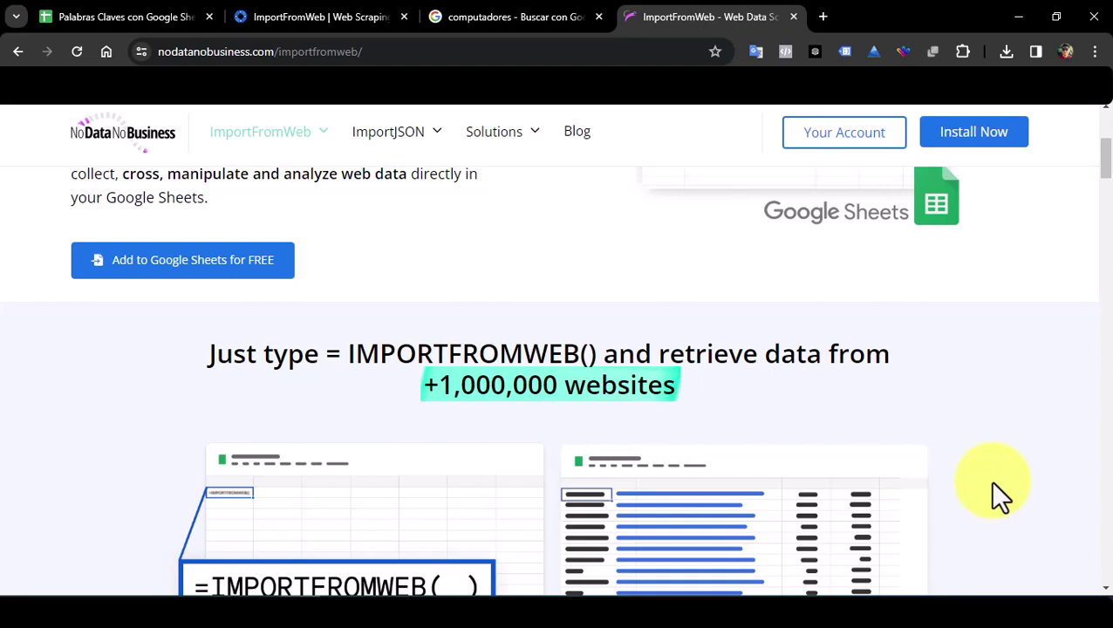
{"action": "scroll", "coordinate": [1040, 384], "scroll_direction": "up", "scroll_amount": 3}
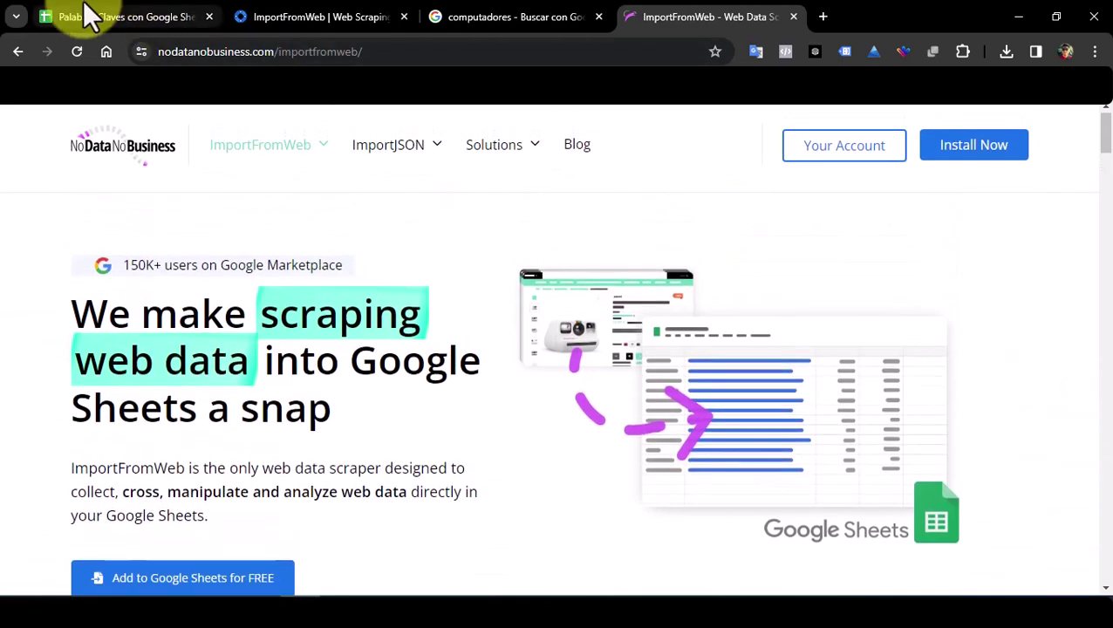
{"action": "left_click", "coordinate": [91, 11]}
Scroll the keyword sheet up to row 1 to show suggestions in columns C–E.
{"action": "scroll", "coordinate": [170, 227], "scroll_direction": "up", "scroll_amount": 2}
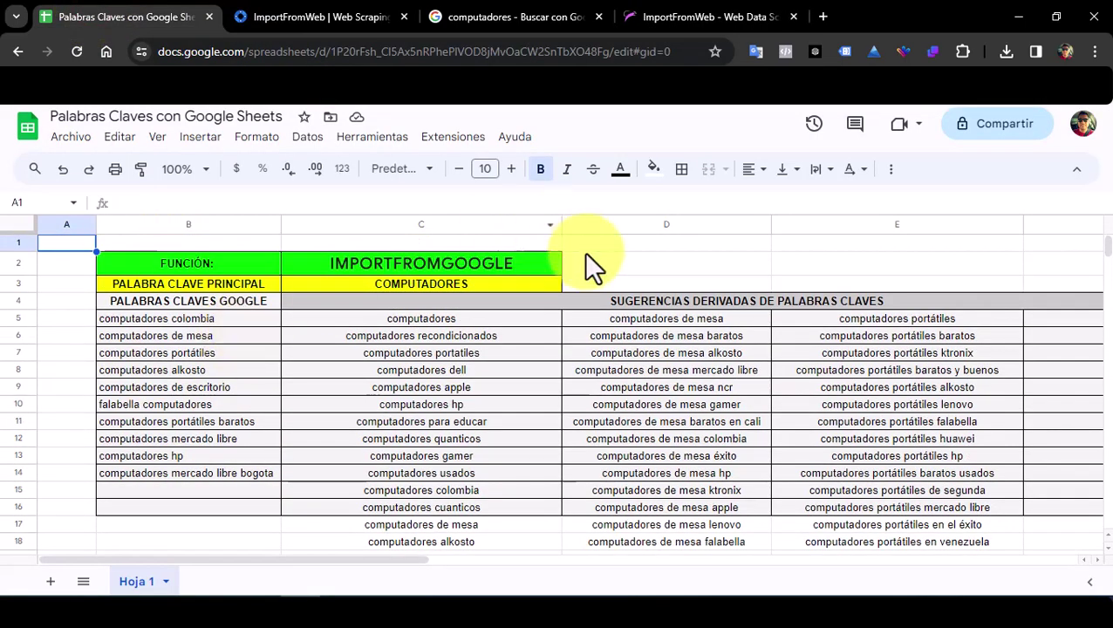